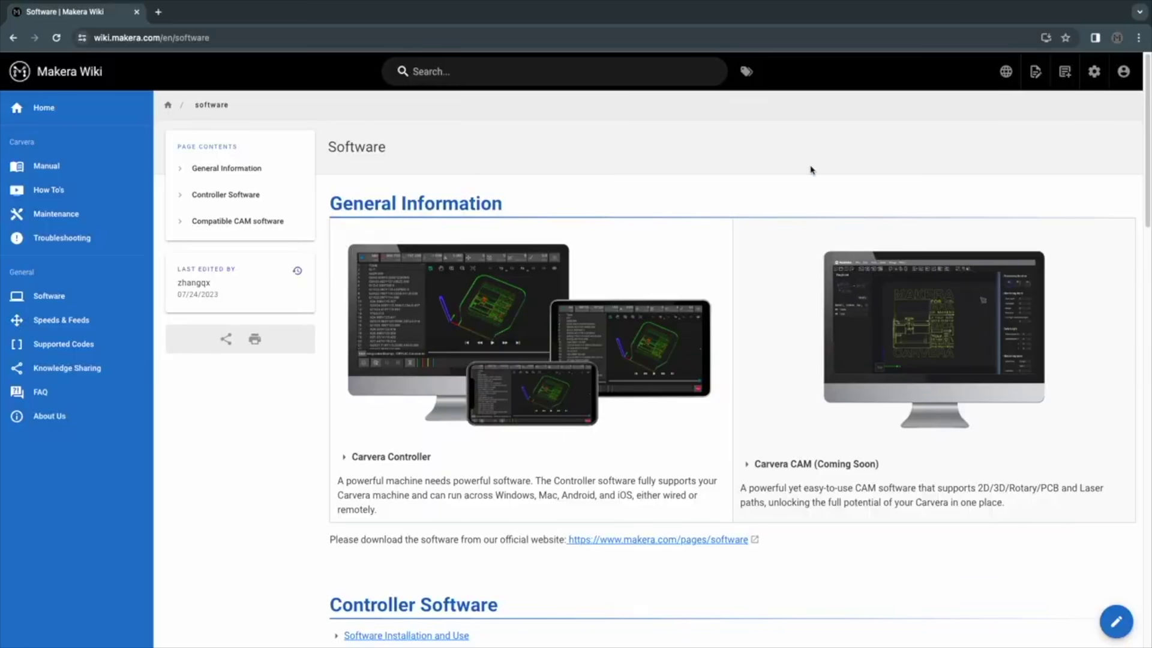
Step: Scroll down to the table listing Fusion 360, VCarve, SolidCAM and other compatible CAM software
{"action": "scroll", "coordinate": [1050, 178], "scroll_direction": "down", "scroll_amount": 10}
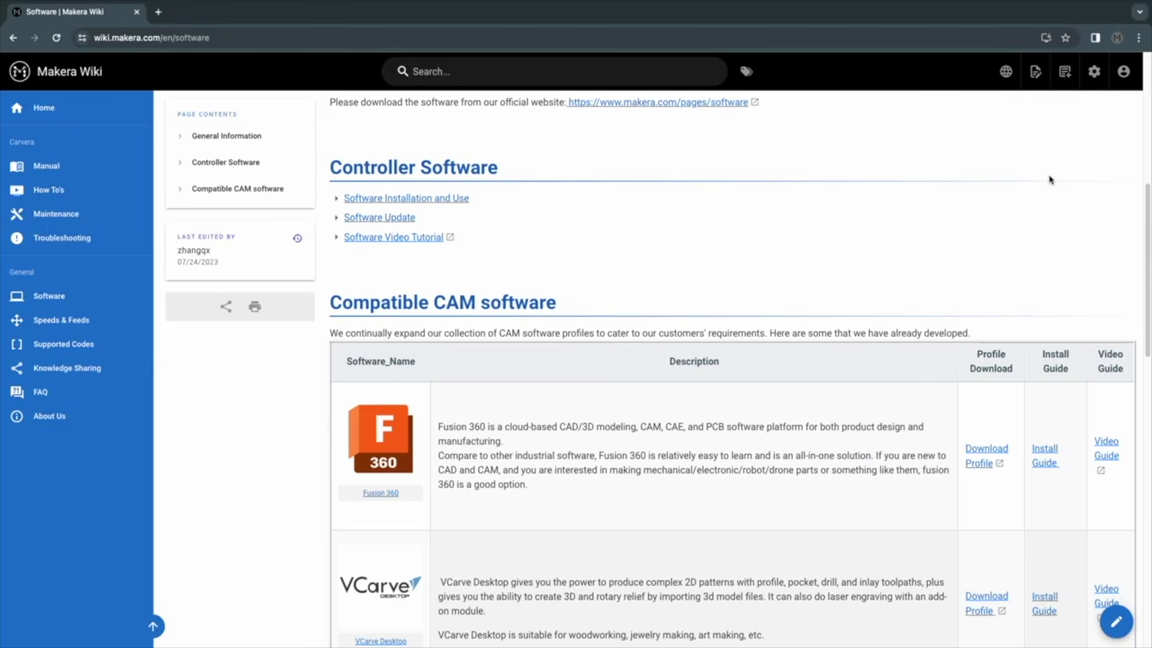
{"action": "scroll", "coordinate": [1050, 179], "scroll_direction": "down", "scroll_amount": 10}
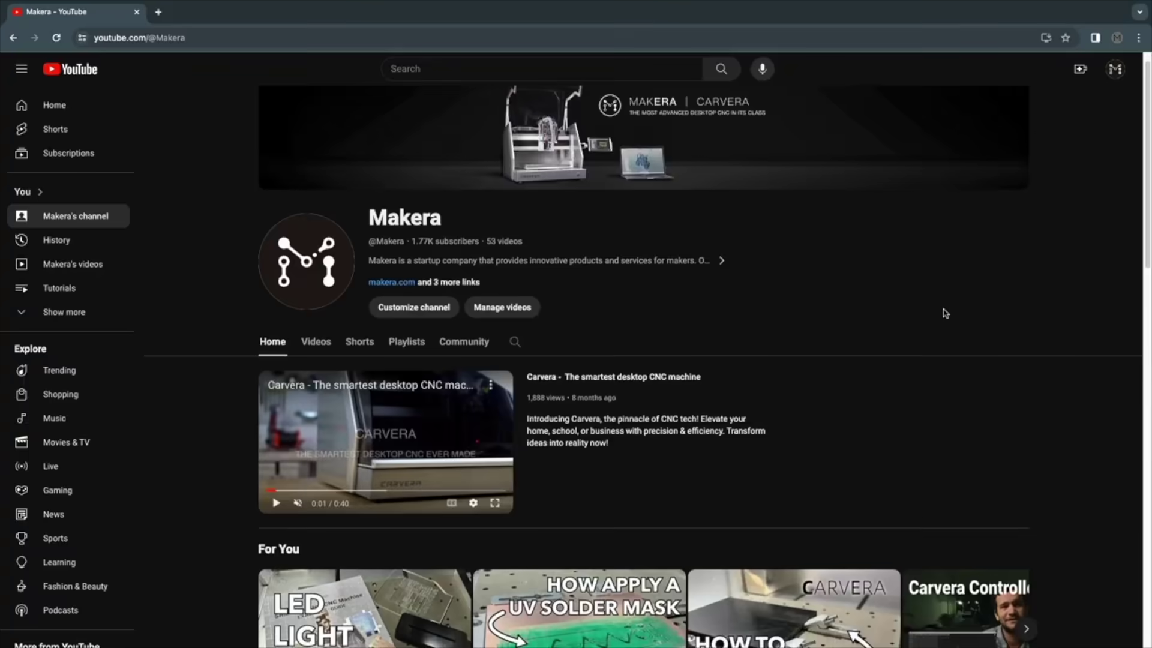
Step: Browse the Makera YouTube channel's Carvera videos, then scroll the wiki Software page again
{"action": "scroll", "coordinate": [941, 312], "scroll_direction": "down", "scroll_amount": 7}
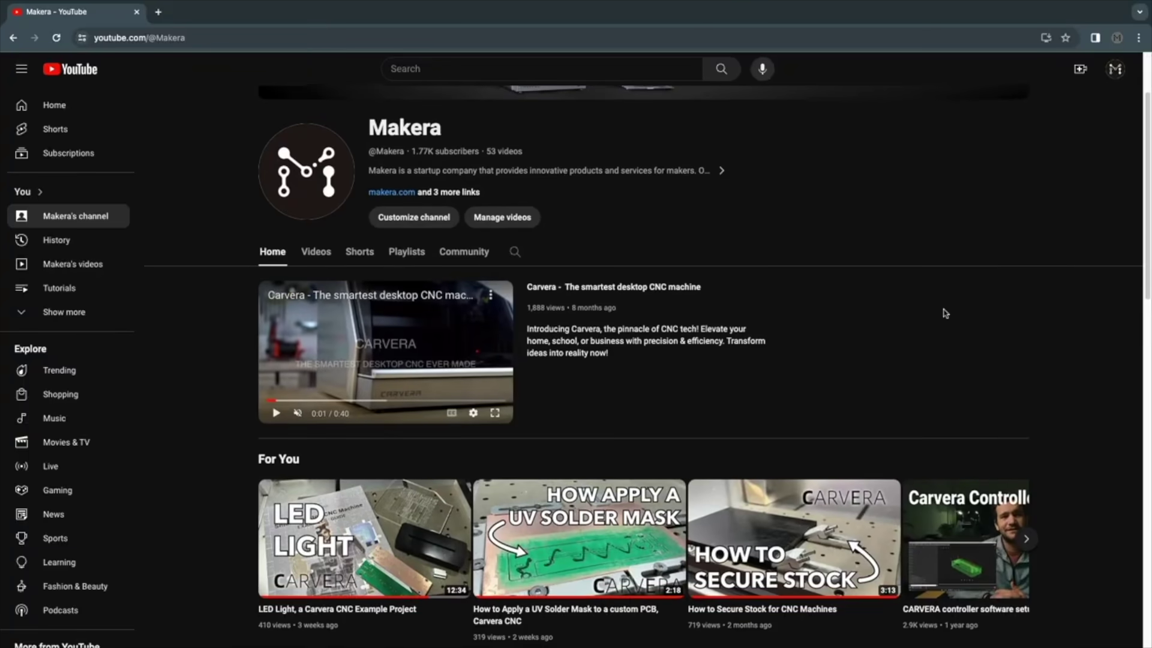
{"action": "scroll", "coordinate": [944, 314], "scroll_direction": "down", "scroll_amount": 4}
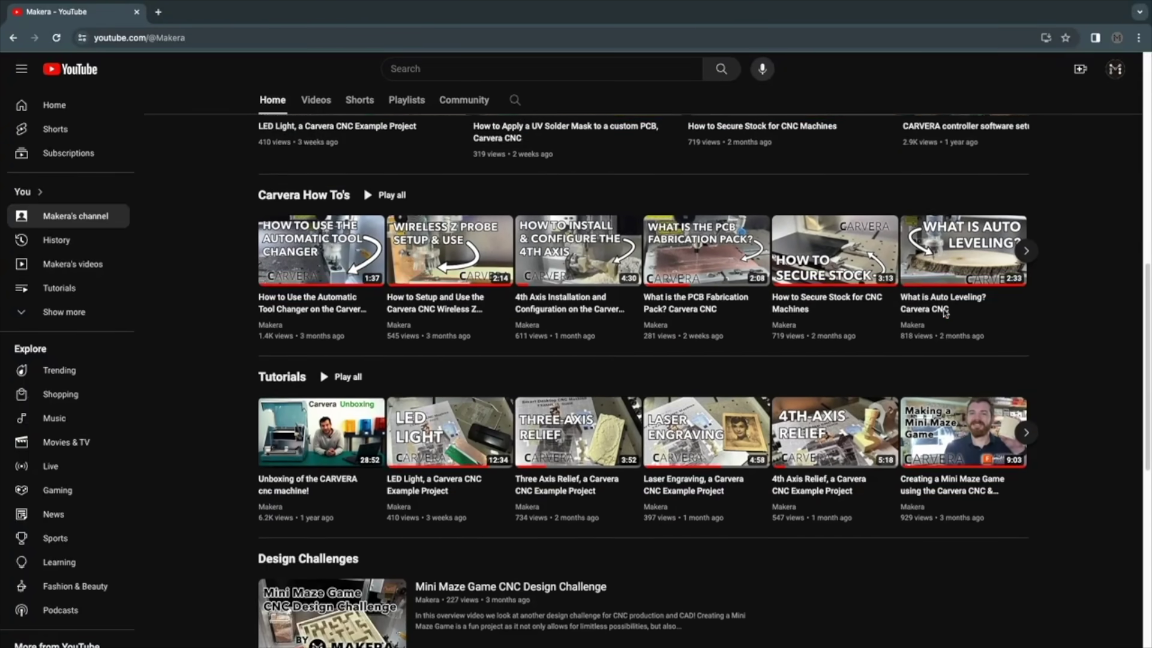
{"action": "scroll", "coordinate": [945, 313], "scroll_direction": "down", "scroll_amount": 3}
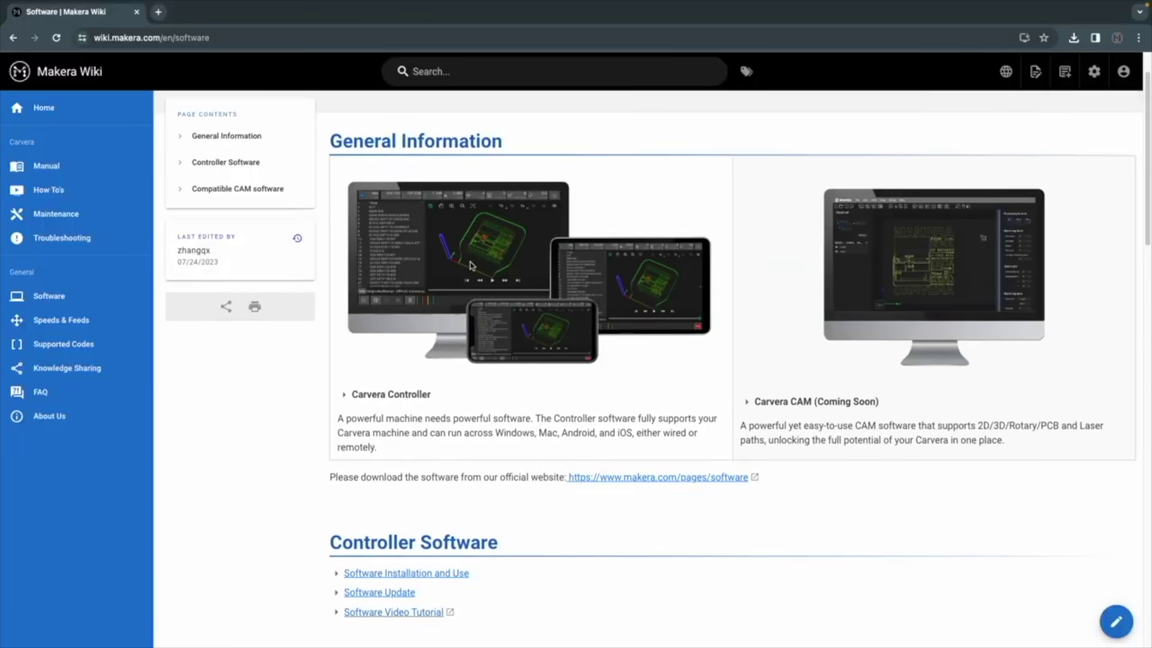
{"action": "scroll", "coordinate": [471, 266], "scroll_direction": "down", "scroll_amount": 5}
{"action": "scroll", "coordinate": [571, 265], "scroll_direction": "down", "scroll_amount": 1}
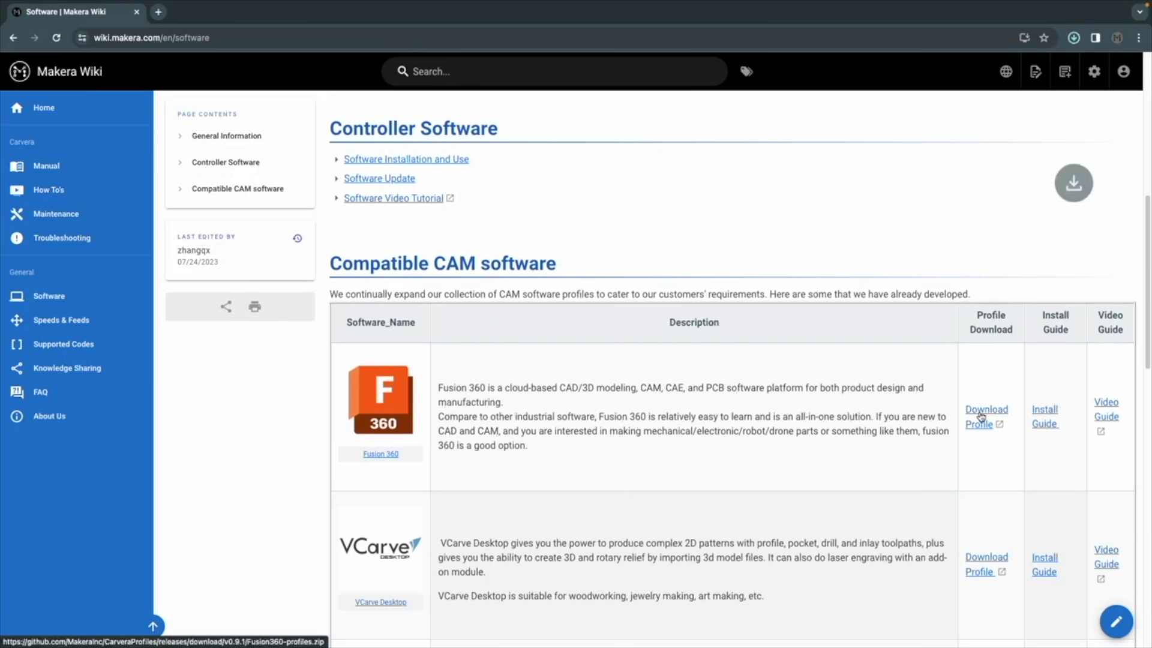
Step: Download the Fusion 360 profile package and switch to the Manufacture workspace
{"action": "left_click", "coordinate": [981, 417]}
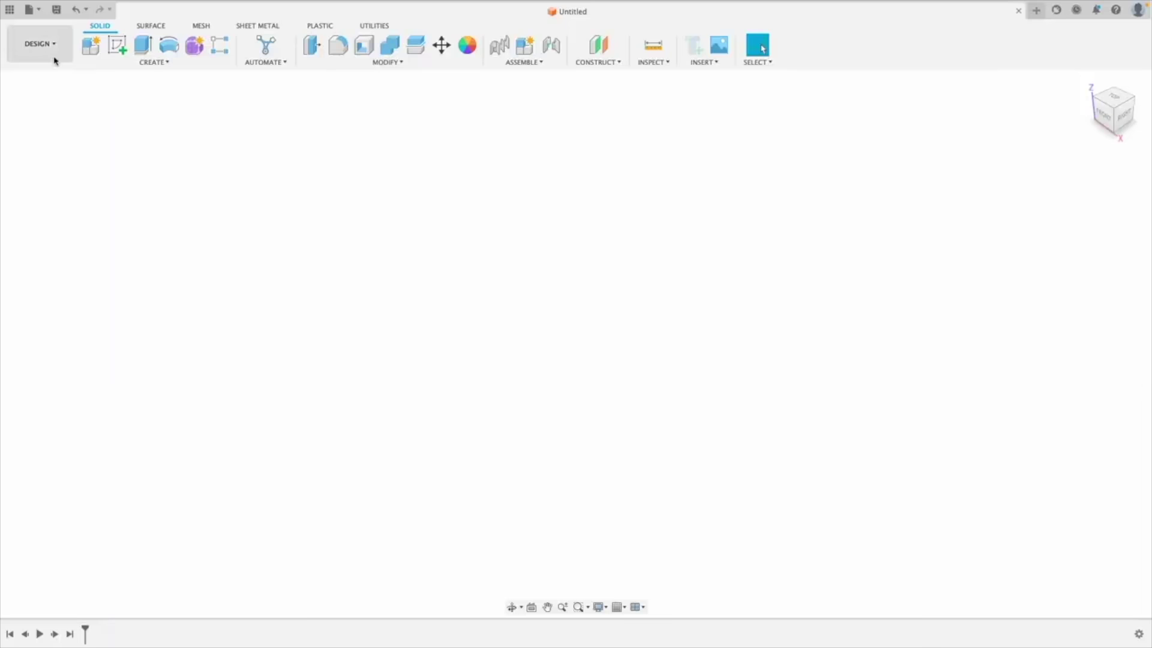
{"action": "left_click", "coordinate": [53, 53]}
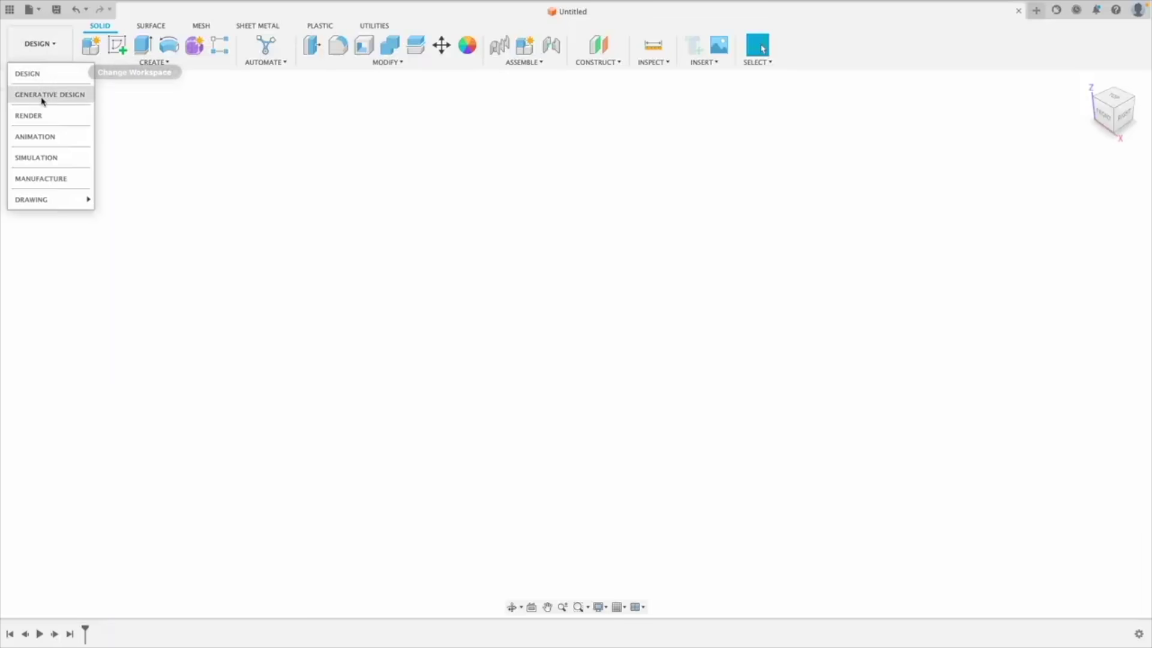
{"action": "left_click", "coordinate": [47, 178]}
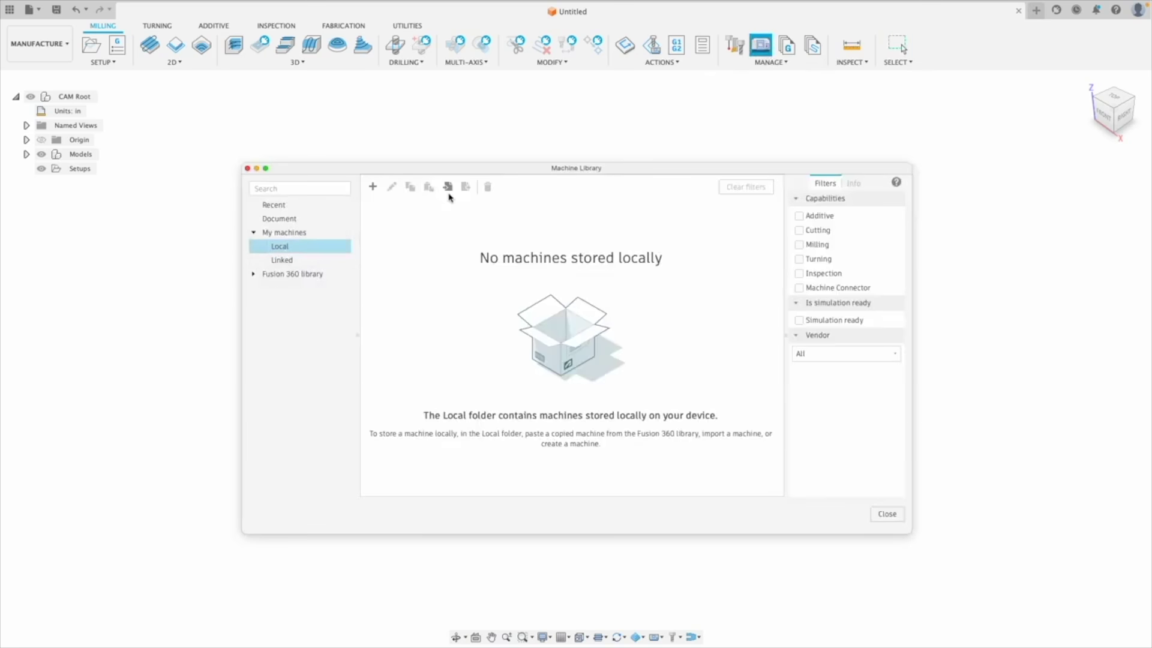
Step: Import Carvera 3-axis.mch and Carvera 4-axis.mch into the local Machine Library
{"action": "left_click", "coordinate": [449, 187]}
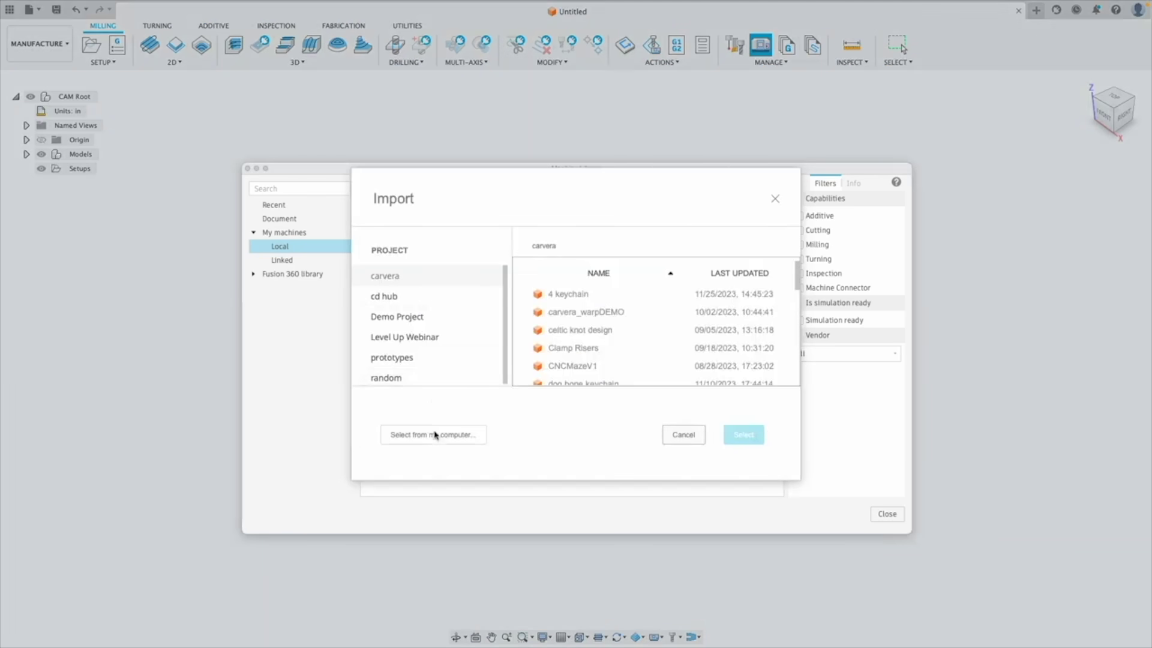
{"action": "left_click", "coordinate": [435, 435]}
{"action": "left_click", "coordinate": [769, 460]}
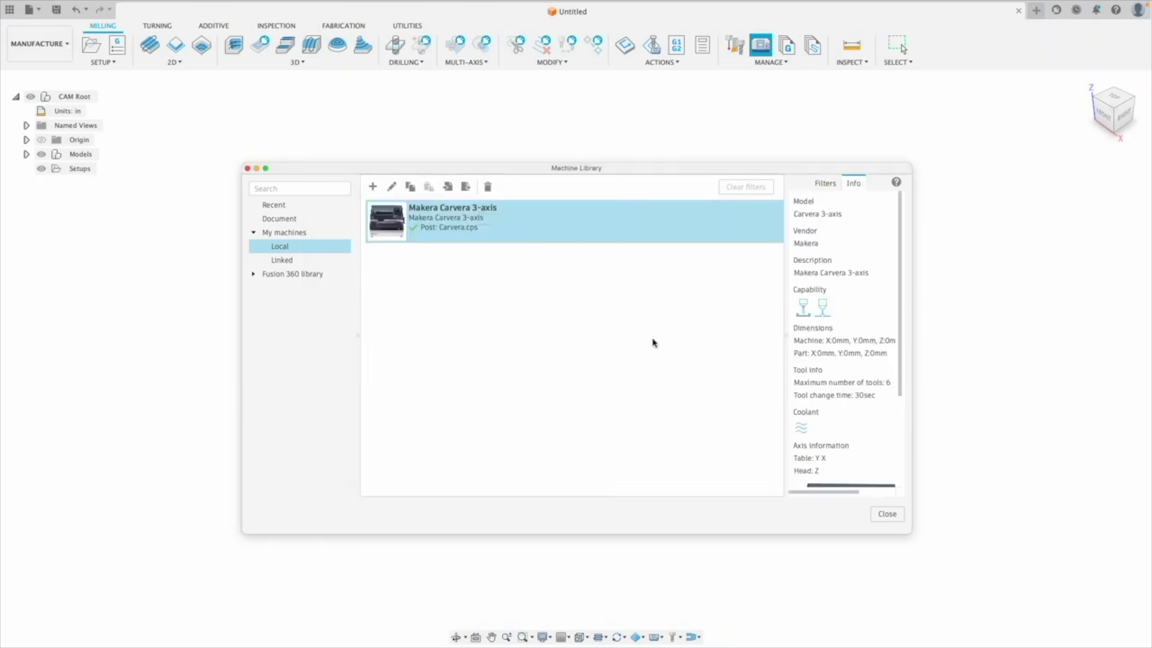
{"action": "left_click", "coordinate": [446, 187]}
{"action": "left_click", "coordinate": [458, 435]}
{"action": "left_click", "coordinate": [483, 326]}
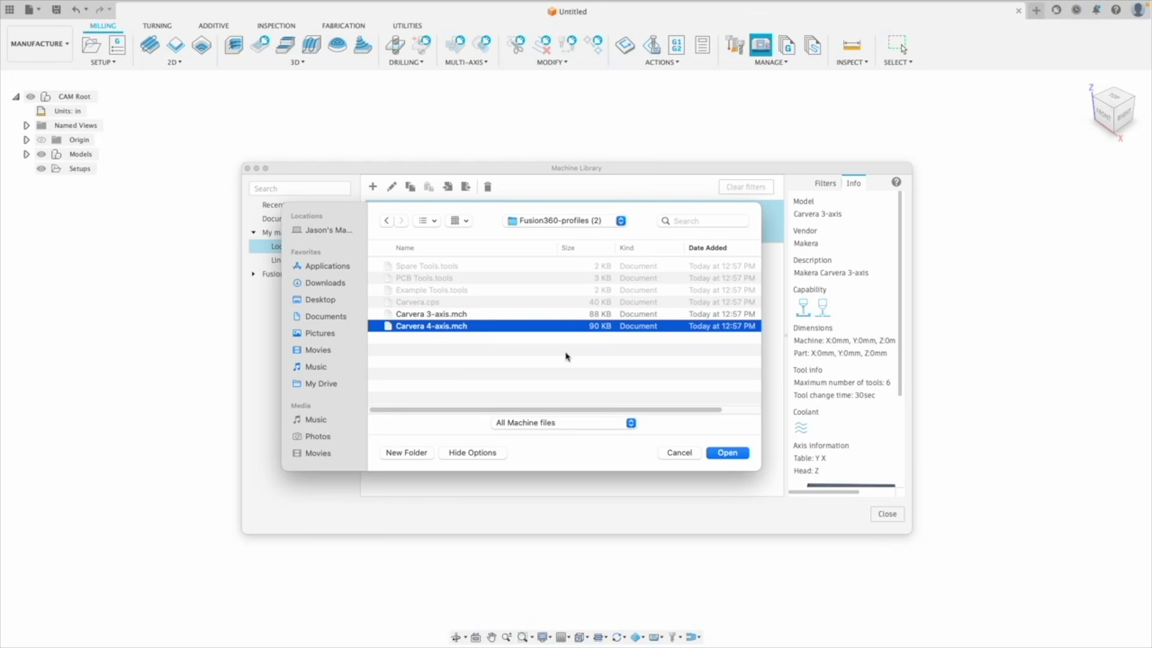
{"action": "left_click", "coordinate": [727, 453]}
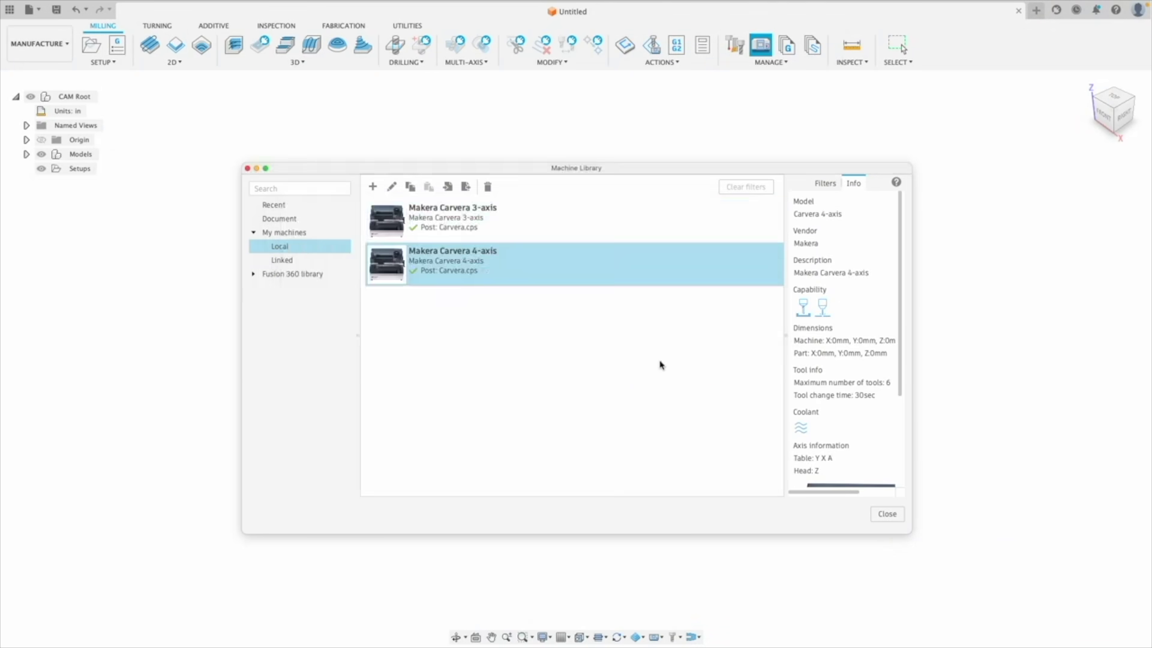
{"action": "left_click", "coordinate": [622, 353]}
{"action": "left_click_drag", "start_coordinate": [452, 173], "coordinate": [445, 167]}
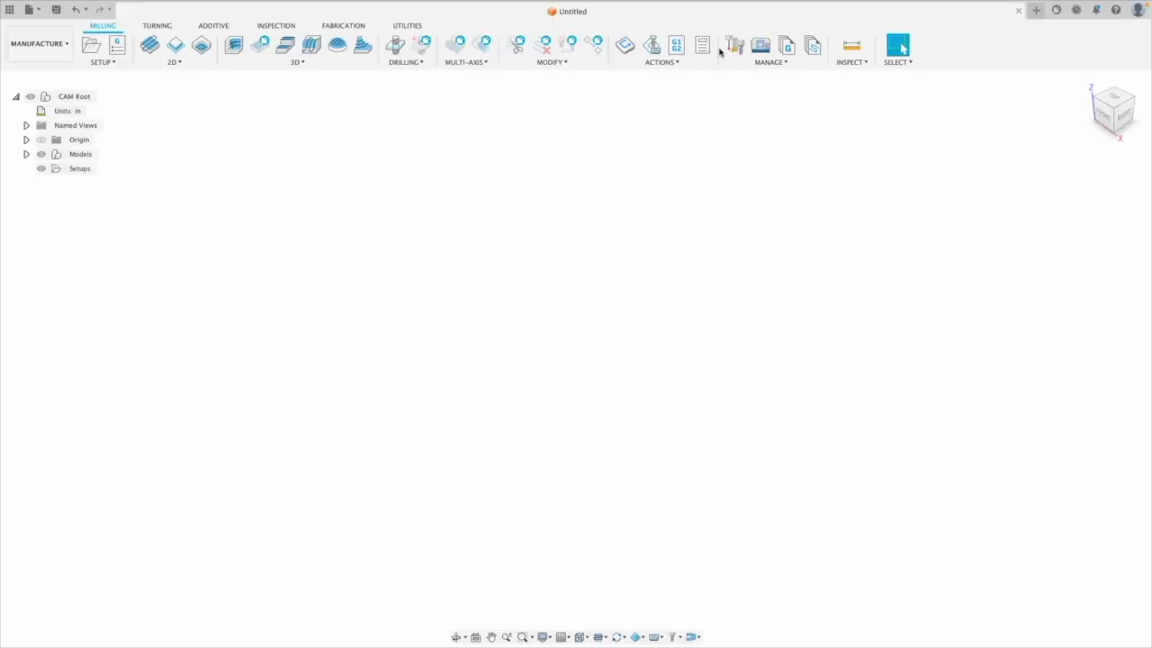
Step: Import the Example, PCB and Spare Tools .tools libraries into the Local tool library
{"action": "left_click", "coordinate": [740, 46]}
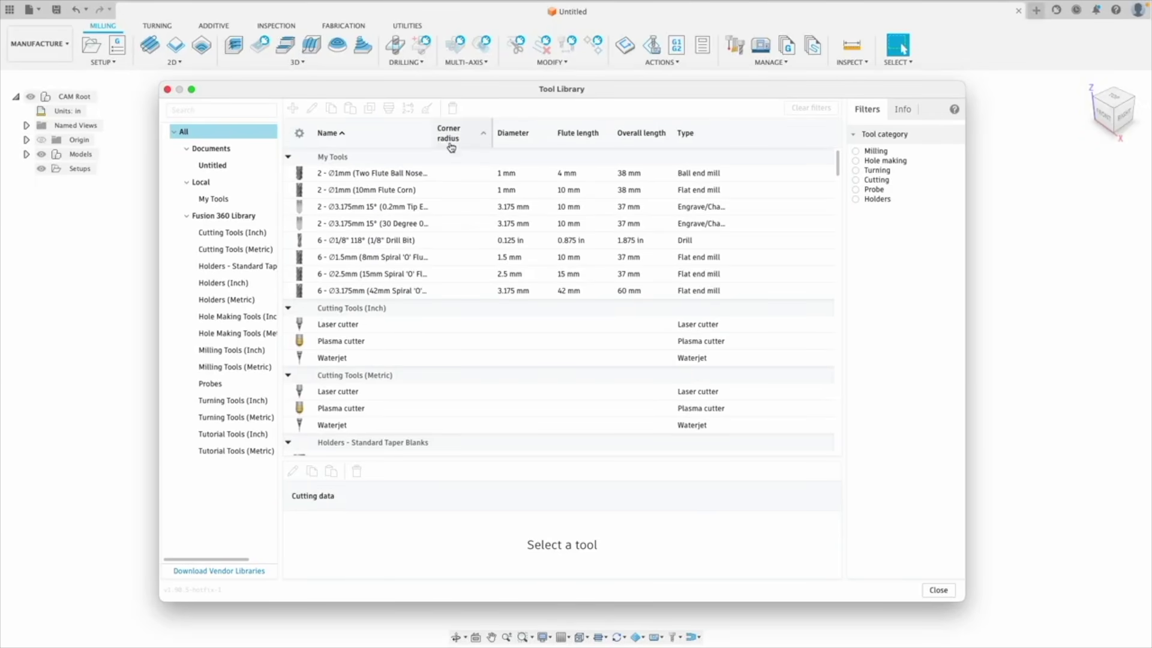
{"action": "right_click", "coordinate": [222, 187]}
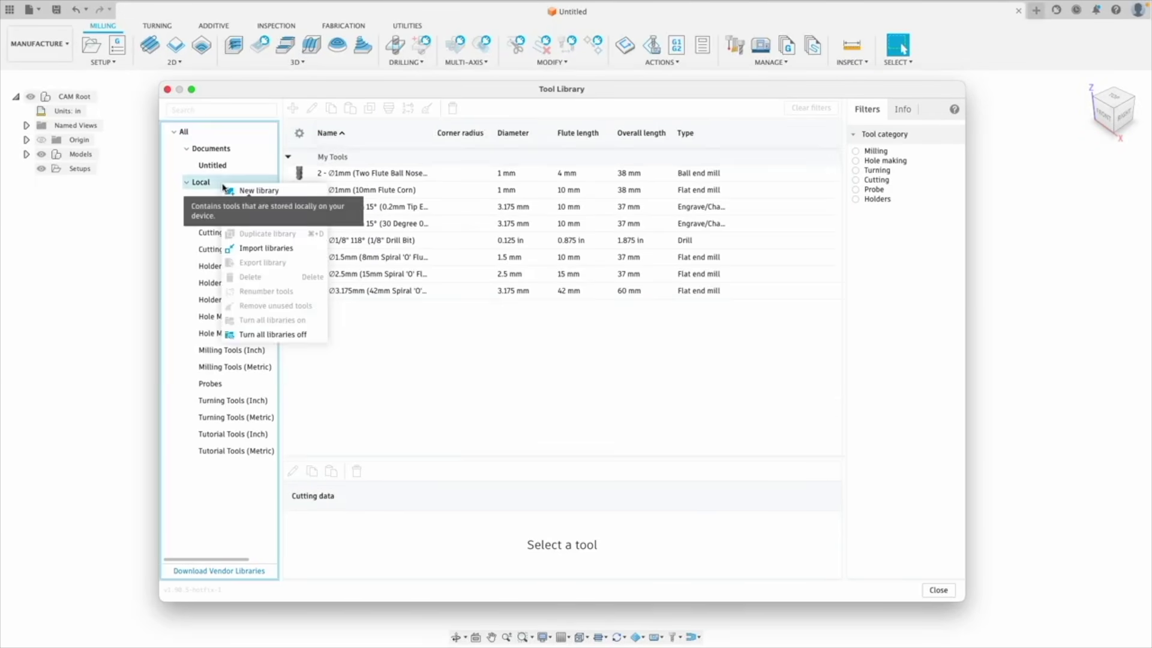
{"action": "left_click", "coordinate": [255, 246]}
{"action": "left_click", "coordinate": [343, 206]}
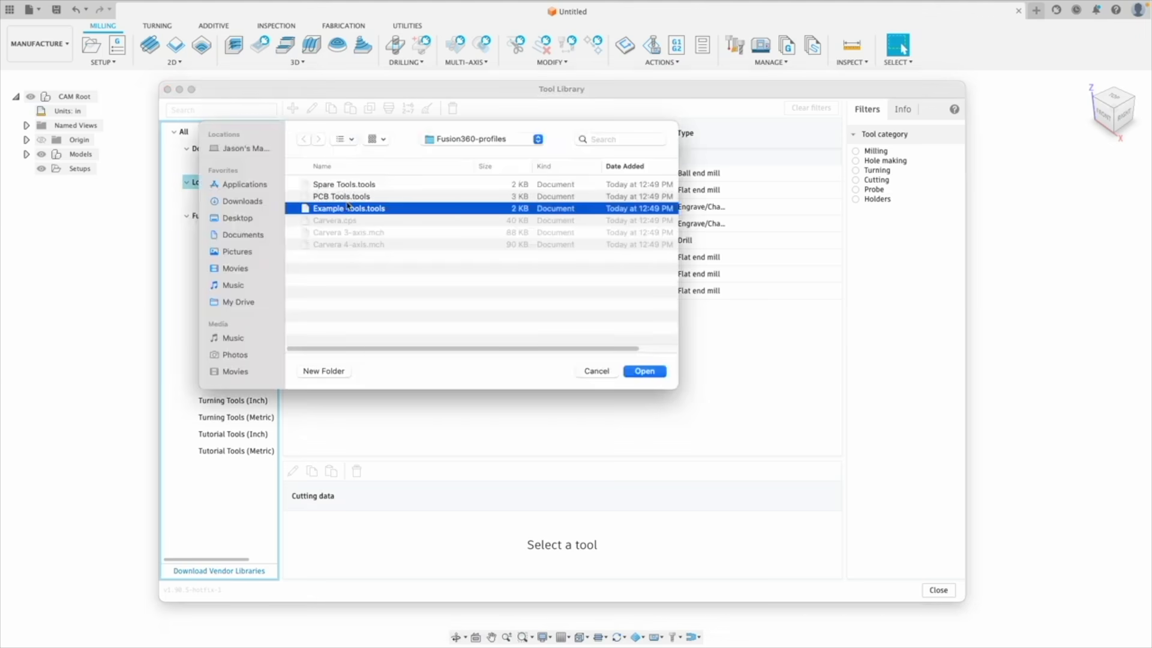
{"action": "left_click", "coordinate": [345, 197], "text": "super"}
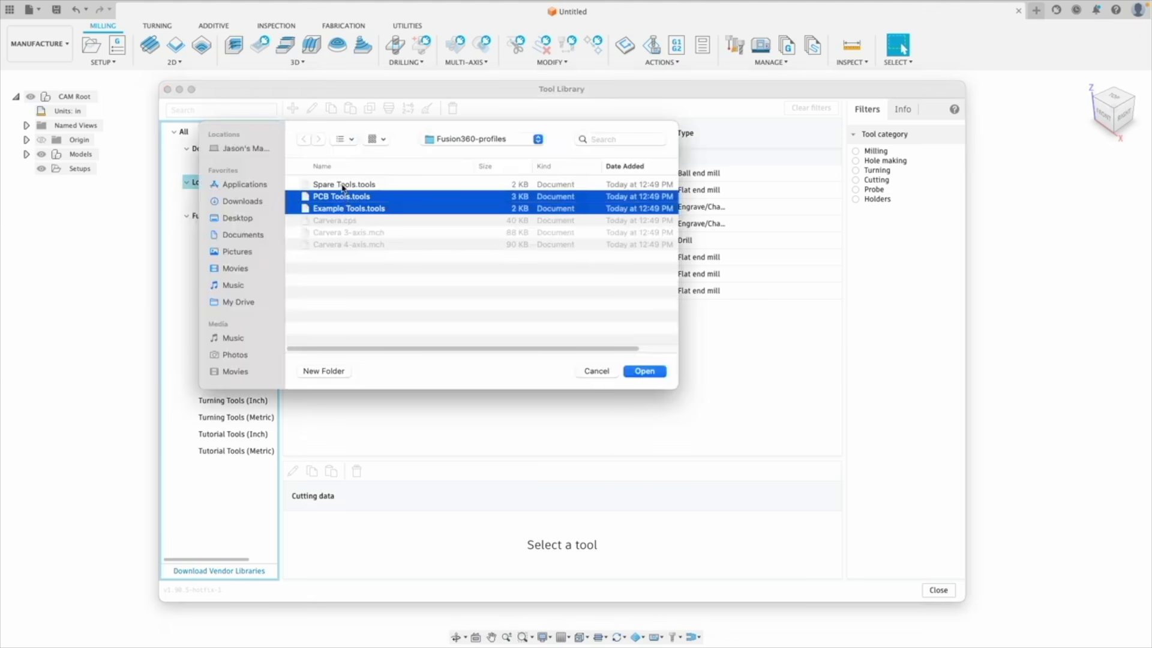
{"action": "left_click", "coordinate": [356, 289]}
{"action": "left_click", "coordinate": [347, 209]}
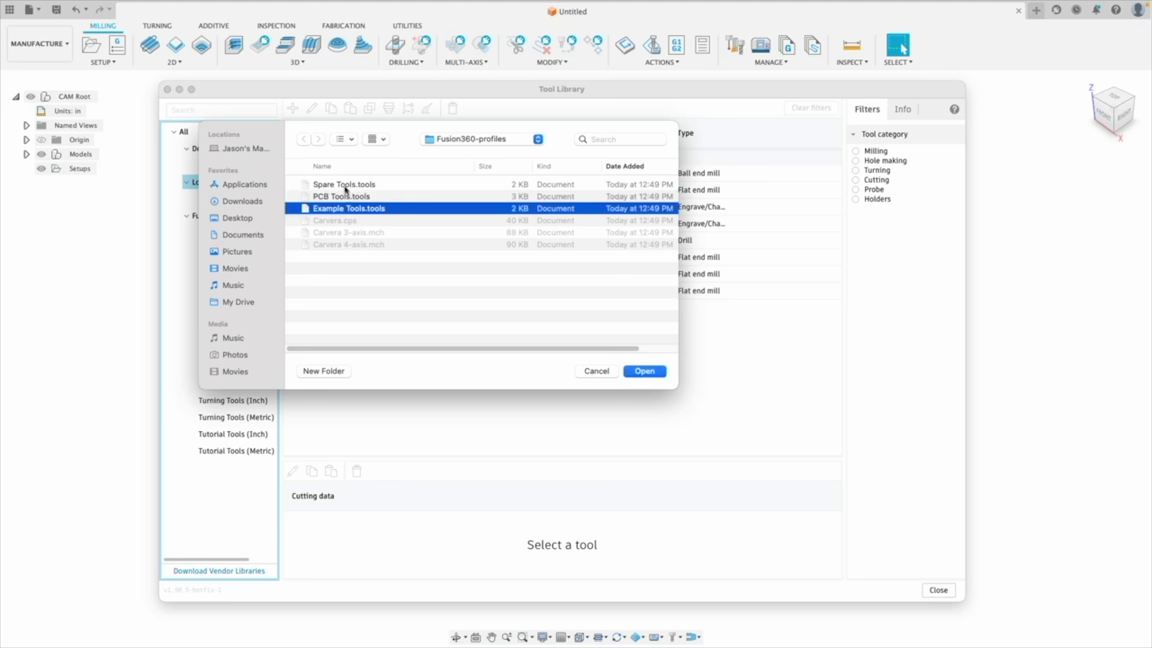
{"action": "left_click", "coordinate": [345, 185], "text": "shift"}
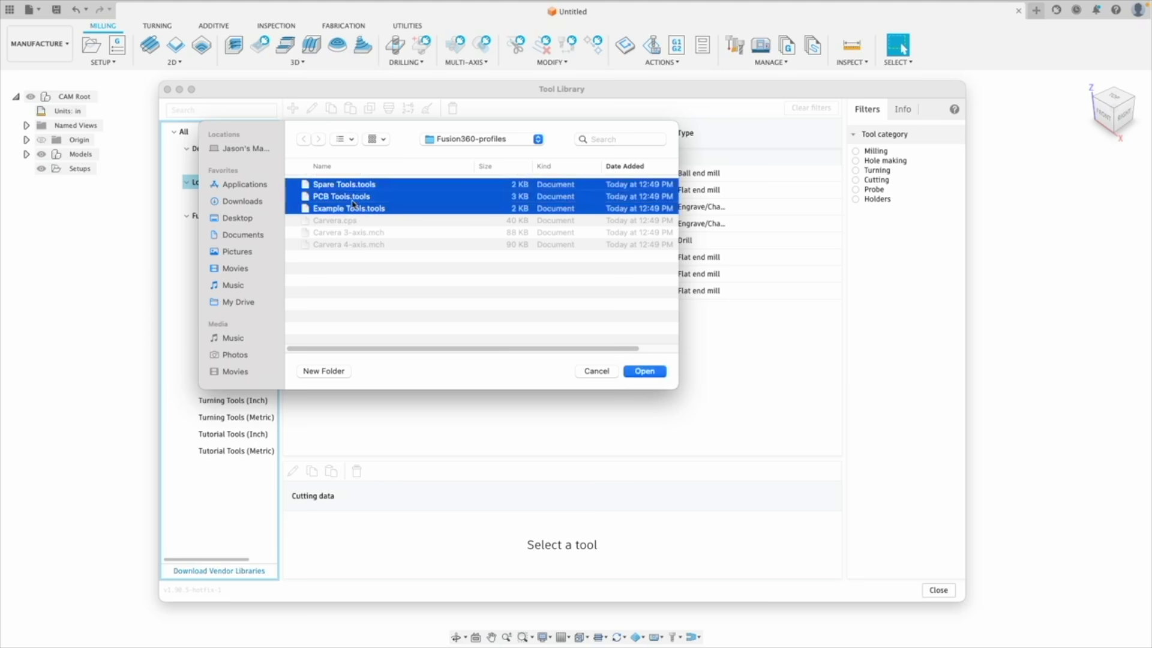
{"action": "left_click", "coordinate": [642, 372]}
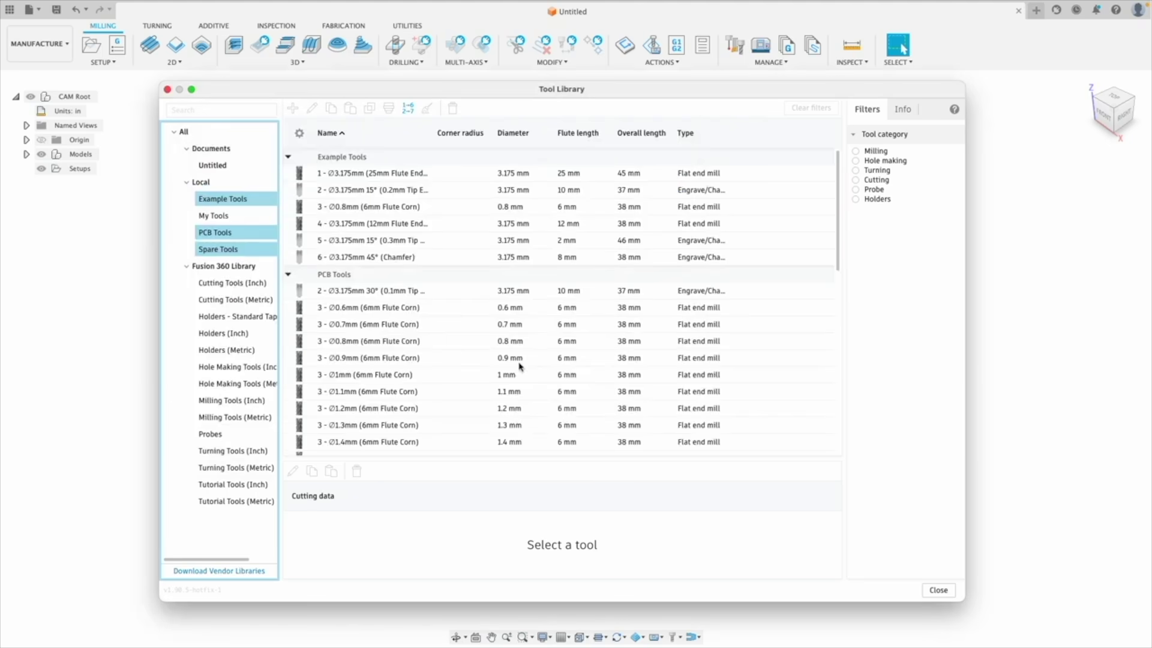
{"action": "left_click", "coordinate": [228, 232]}
{"action": "left_click", "coordinate": [222, 249]}
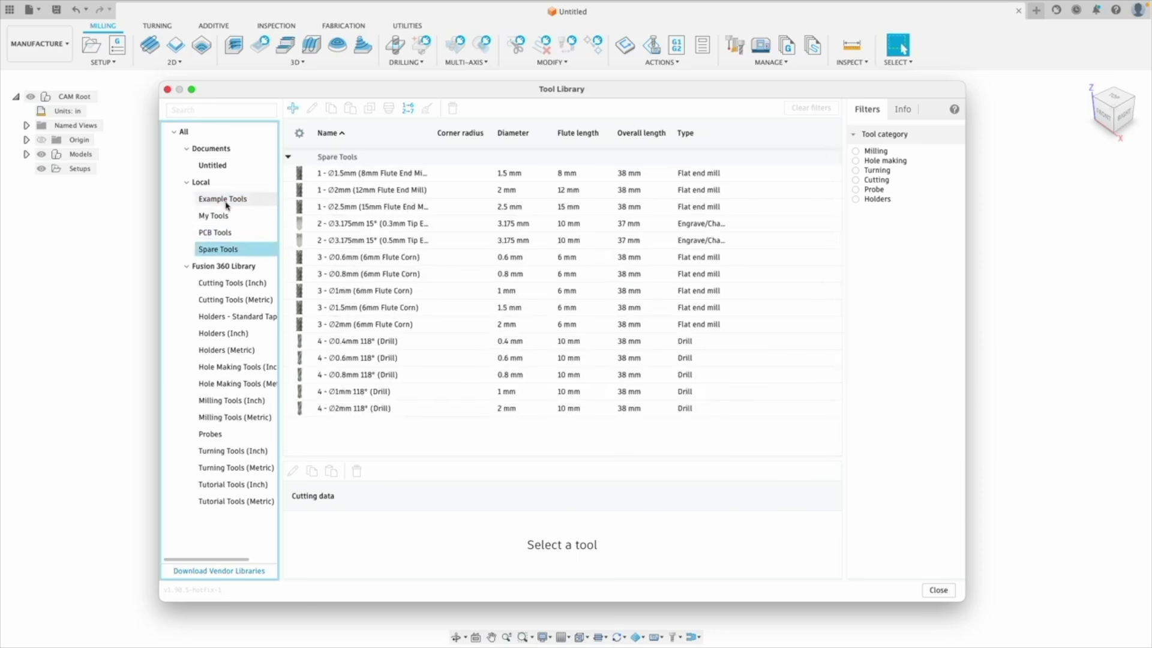
Step: Make My Tools' tool 1 a 3.175 mm cutter with 45, 40 and 3 mm lengths, then renumber tools
{"action": "left_click", "coordinate": [216, 216]}
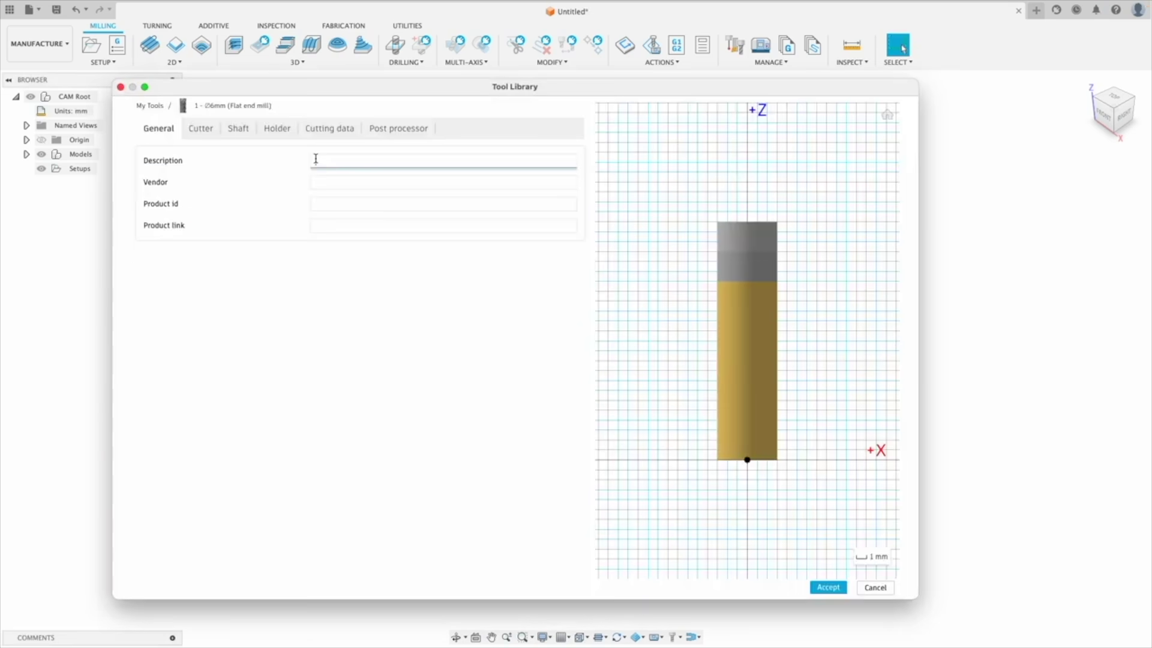
{"action": "left_click", "coordinate": [201, 128]}
{"action": "type", "text": ".175"}
{"action": "key", "text": "Tab"}
{"action": "key", "text": "Tab"}
{"action": "type", "text": "45"}
{"action": "key", "text": "Tab"}
{"action": "type", "text": "40"}
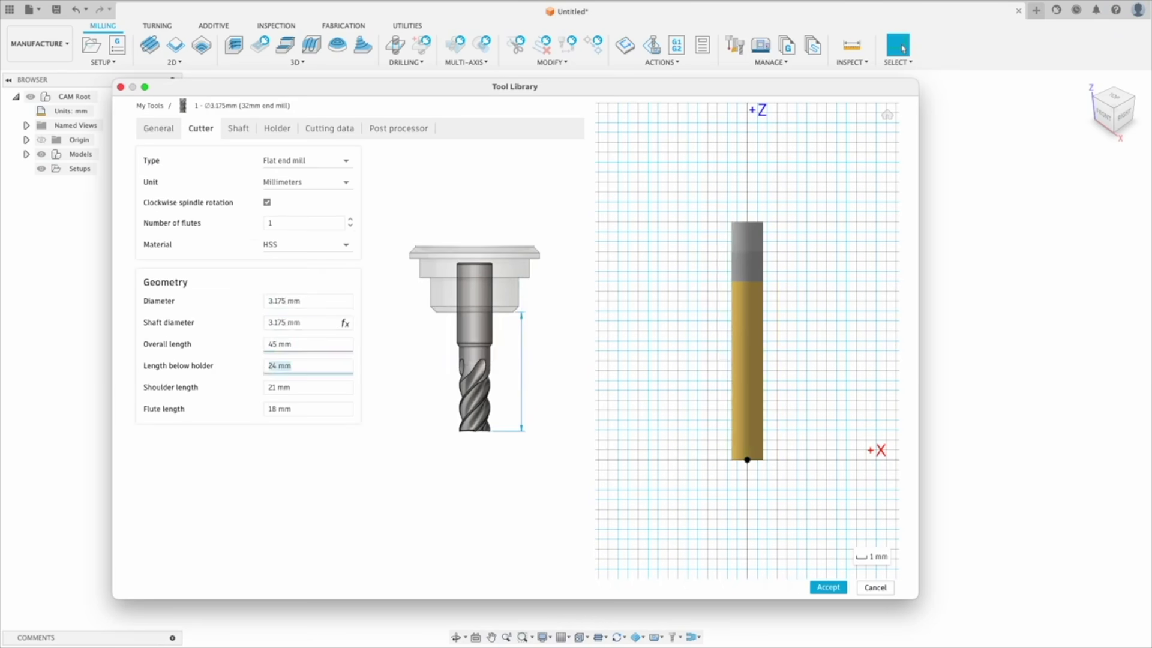
{"action": "key", "text": "Tab"}
{"action": "type", "text": "3"}
{"action": "key", "text": "Return"}
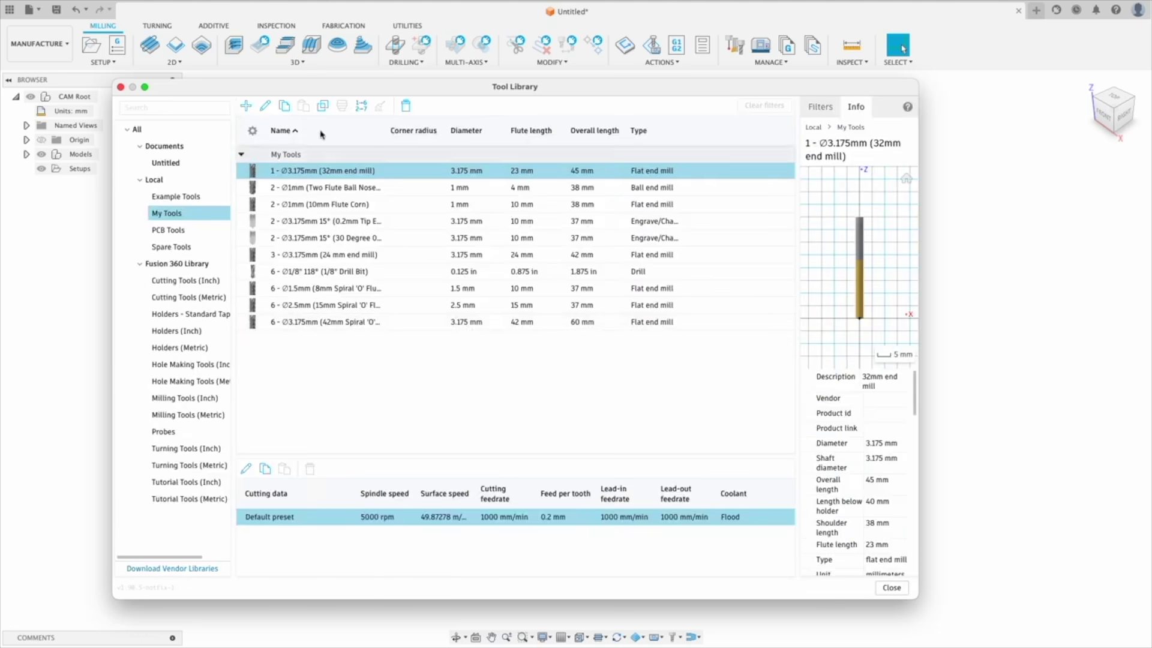
{"action": "left_click", "coordinate": [362, 106]}
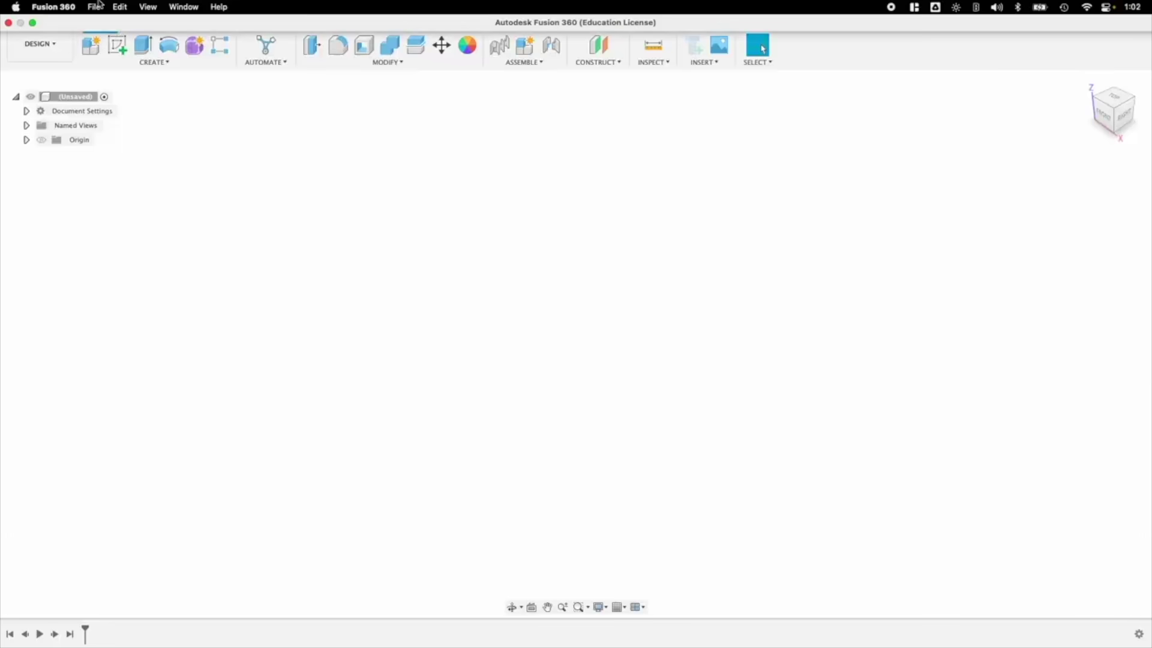
Step: Open the makera45mmkeychain design and orbit to view the keychain from the top
{"action": "left_click", "coordinate": [93, 7]}
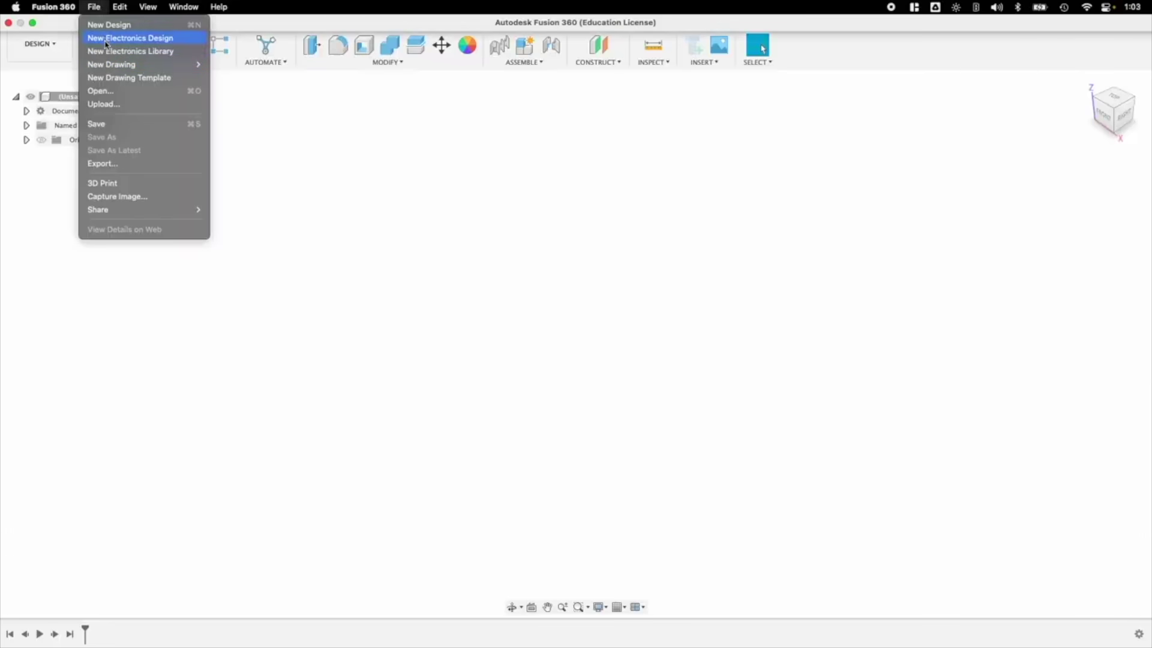
{"action": "left_click", "coordinate": [108, 95]}
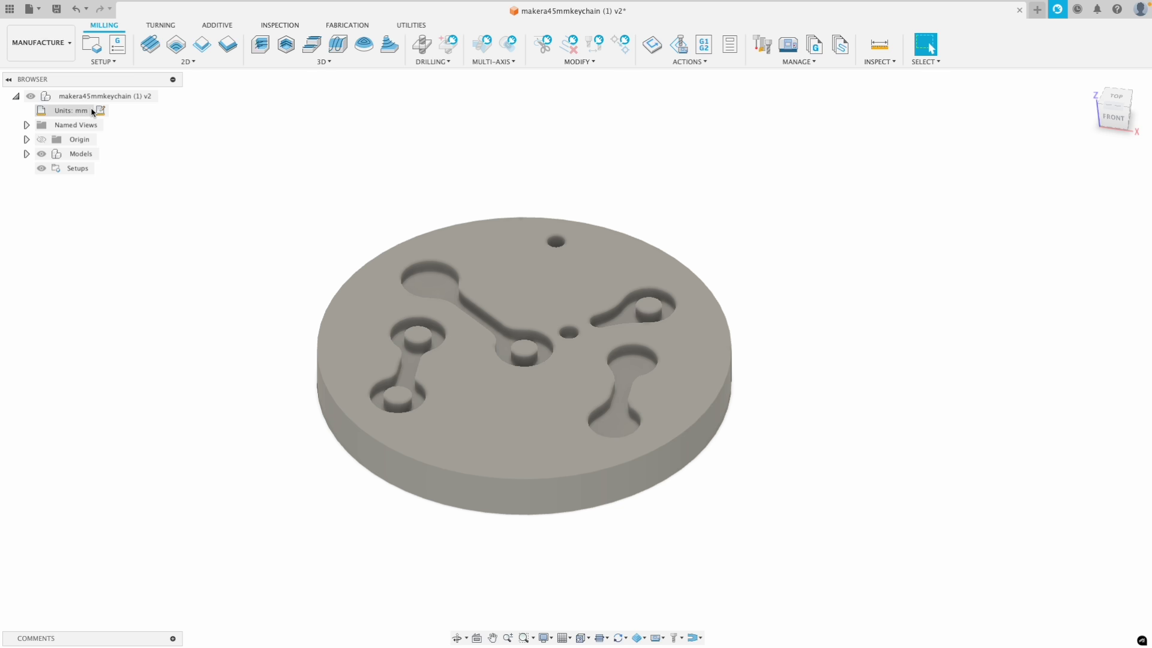
{"action": "middle_click_drag", "start_coordinate": [553, 273], "coordinate": [776, 267], "text": "shift"}
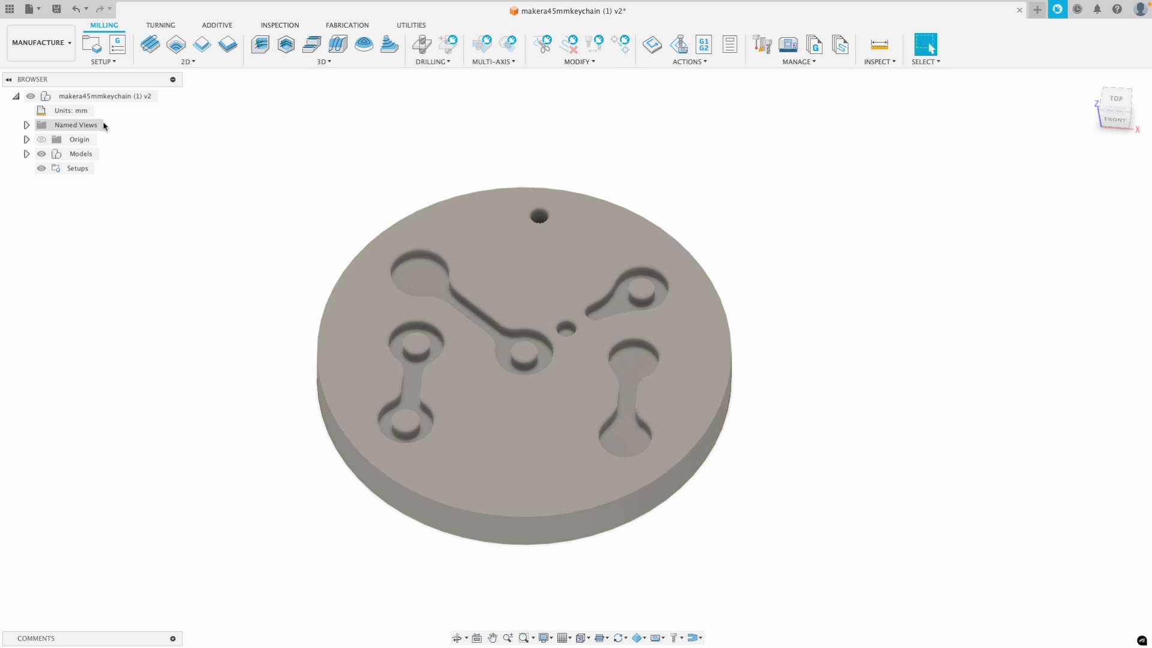
Step: Create a new setup and select the Makera Carvera 3-axis machine for it
{"action": "left_click", "coordinate": [96, 48]}
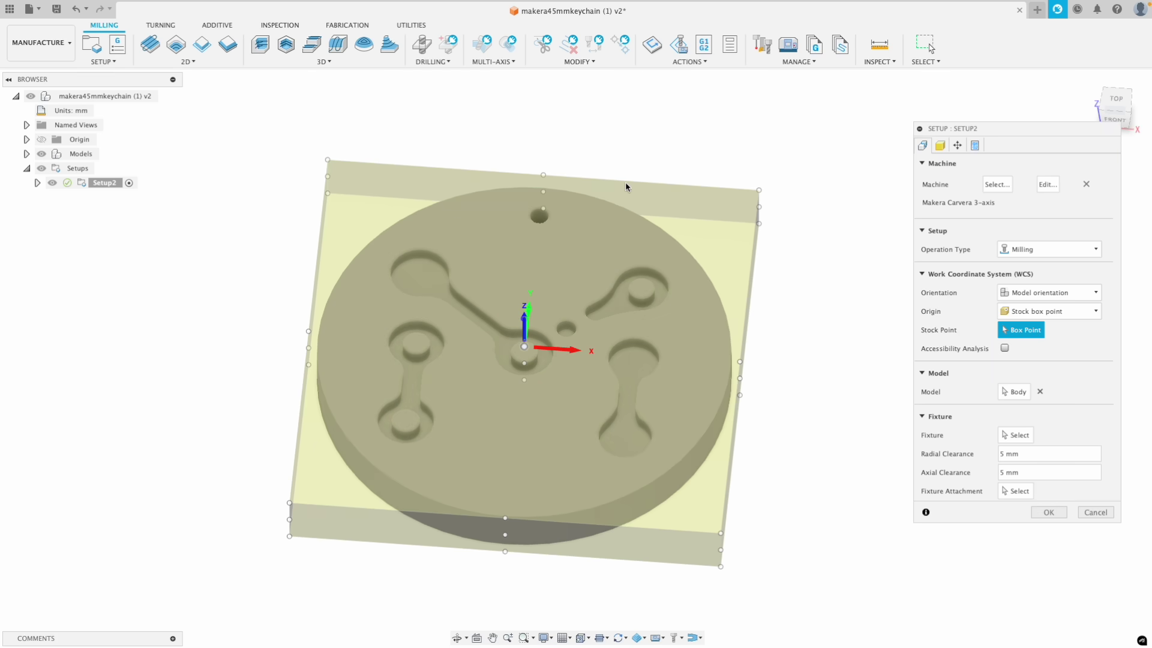
{"action": "mouse_move", "coordinate": [788, 256]}
{"action": "middle_mouse_down", "text": "shift"}
{"action": "mouse_move", "coordinate": [777, 237]}
{"action": "mouse_move", "coordinate": [794, 236]}
{"action": "mouse_move", "coordinate": [786, 242]}
{"action": "middle_mouse_up", "text": "shift"}
{"action": "left_click", "coordinate": [997, 185]}
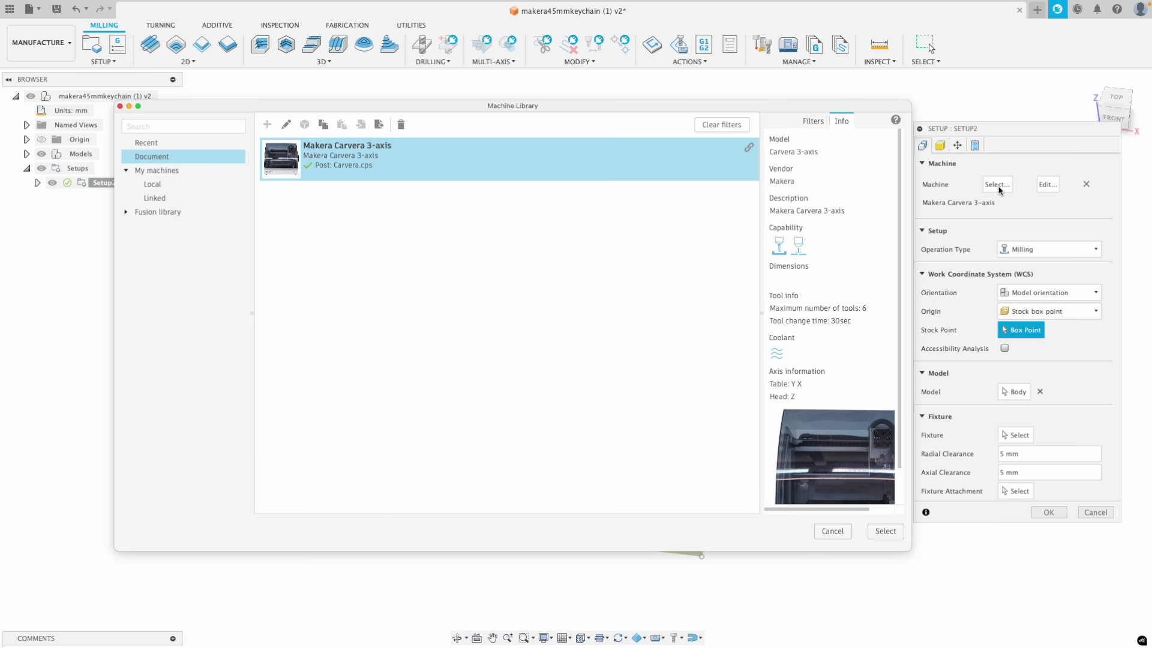
{"action": "left_click", "coordinate": [883, 533]}
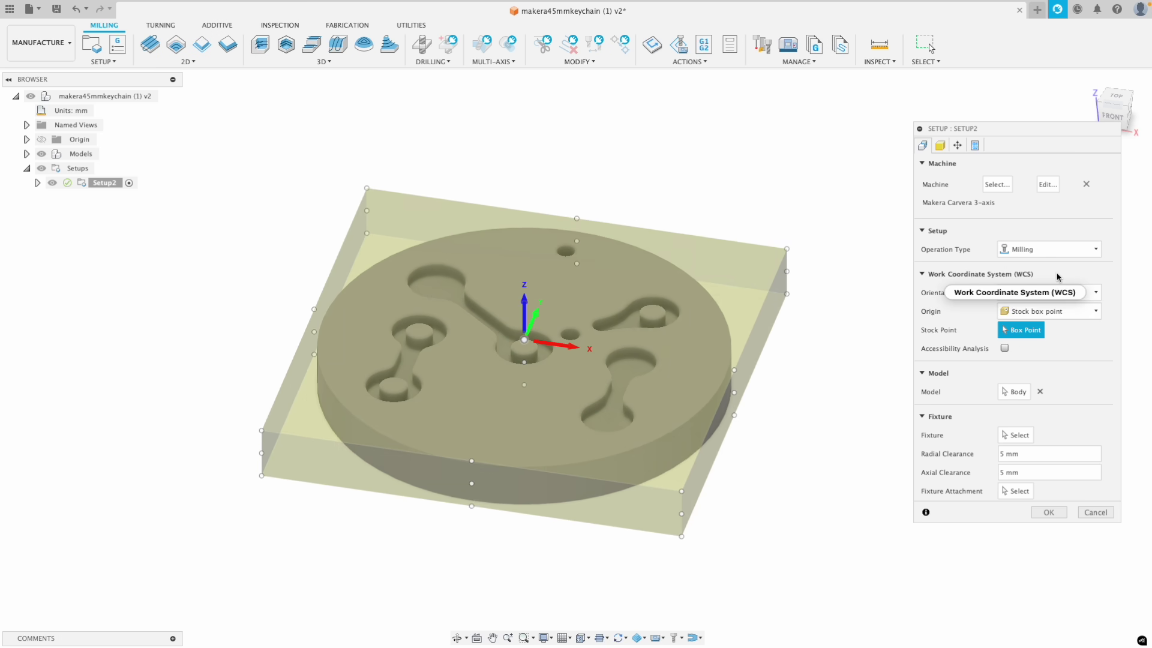
Step: Place the work origin on the stock box's front-left corner point and check the keychain model body
{"action": "middle_click_drag", "start_coordinate": [858, 355], "coordinate": [834, 354], "text": "shift"}
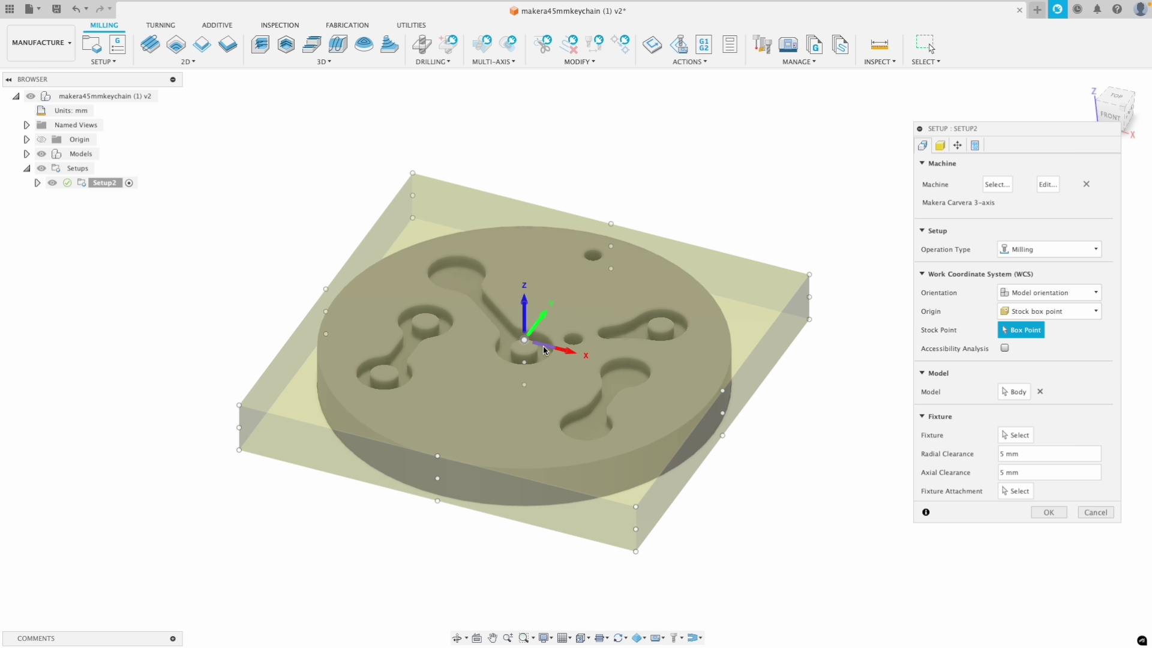
{"action": "middle_click_drag", "start_coordinate": [776, 445], "coordinate": [797, 448], "text": "shift"}
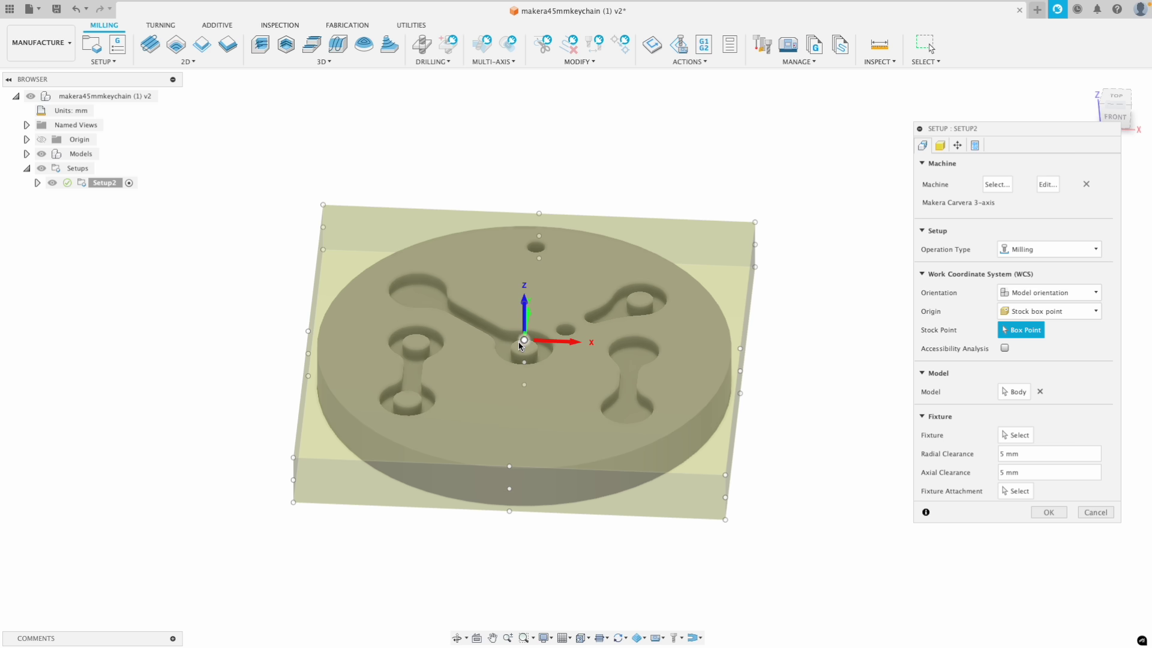
{"action": "middle_click_drag", "start_coordinate": [753, 364], "coordinate": [795, 373], "text": "shift"}
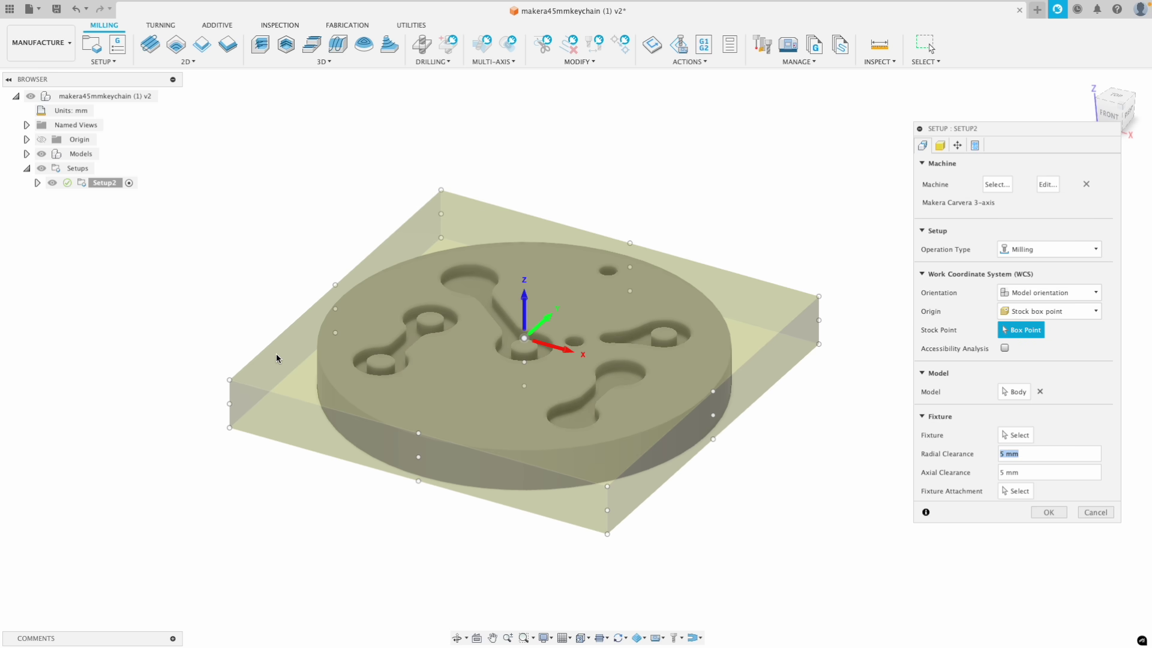
{"action": "left_click", "coordinate": [230, 381]}
{"action": "mouse_move", "coordinate": [270, 422]}
{"action": "middle_mouse_down", "text": "shift"}
{"action": "mouse_move", "coordinate": [324, 481]}
{"action": "mouse_move", "coordinate": [284, 426]}
{"action": "middle_mouse_up", "text": "shift"}
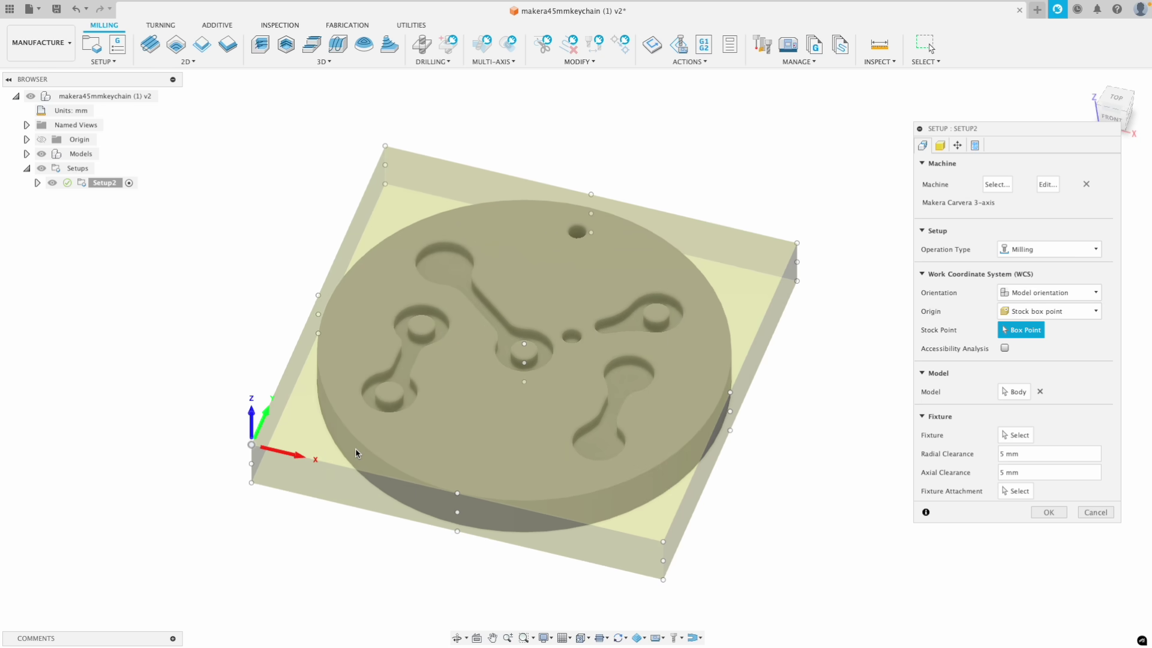
{"action": "middle_click_drag", "start_coordinate": [654, 436], "coordinate": [648, 420], "text": "shift"}
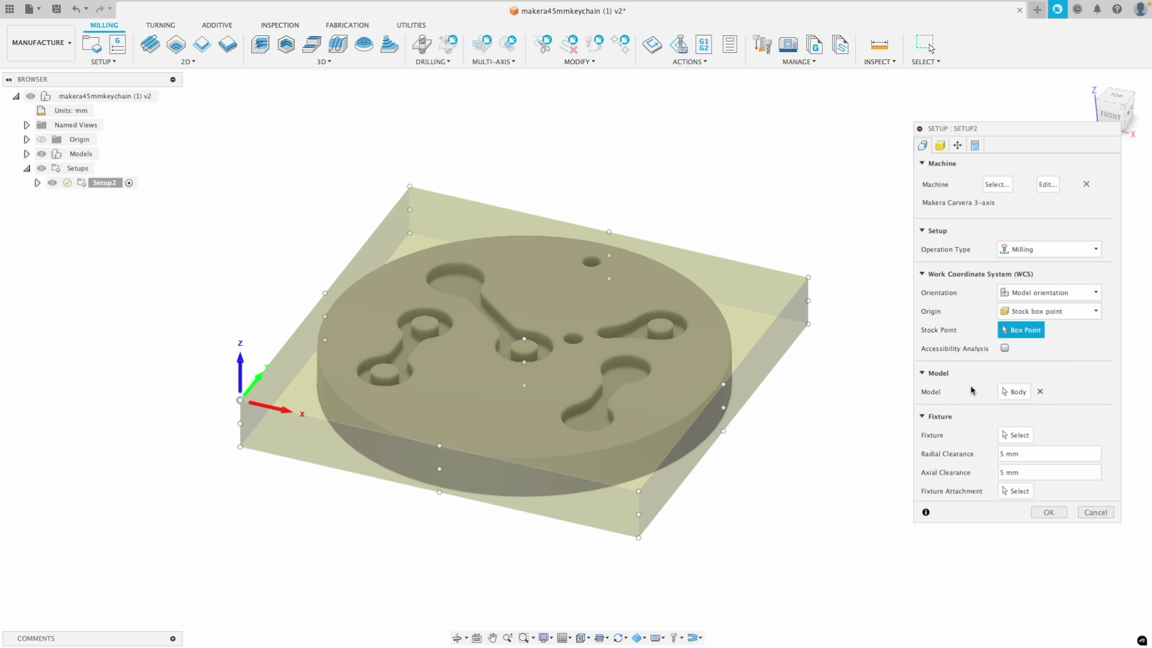
{"action": "left_click", "coordinate": [1012, 393]}
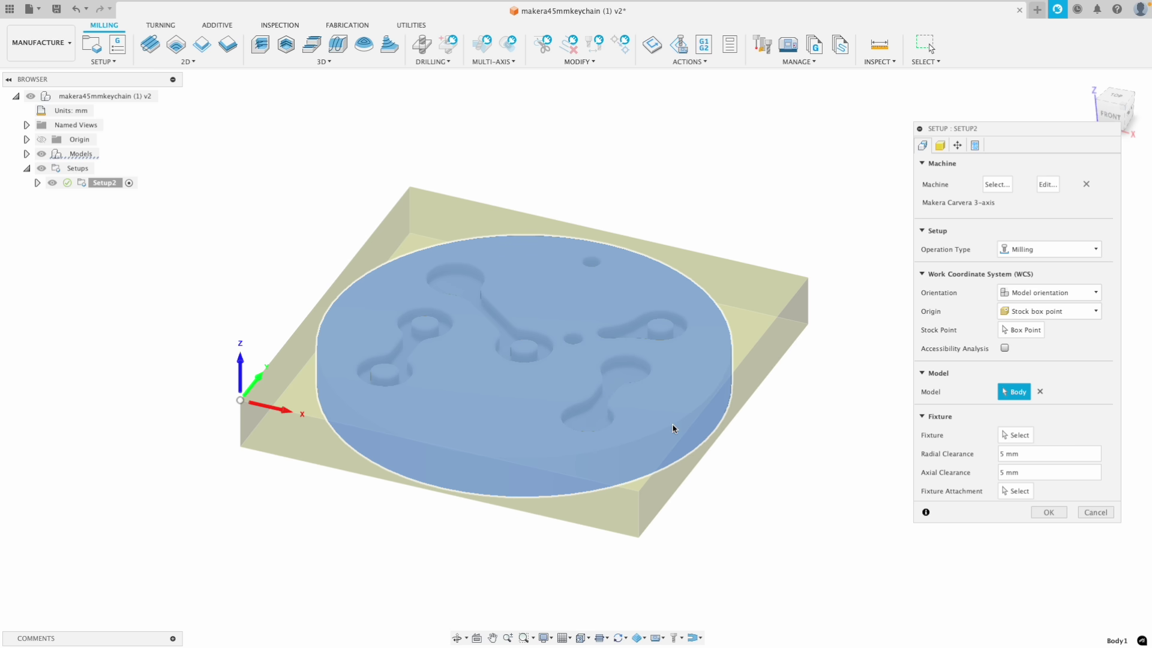
Step: Switch the setup's stock mode to Fixed size box
{"action": "left_click", "coordinate": [940, 147]}
{"action": "middle_click_drag", "start_coordinate": [805, 244], "coordinate": [777, 260], "text": "shift"}
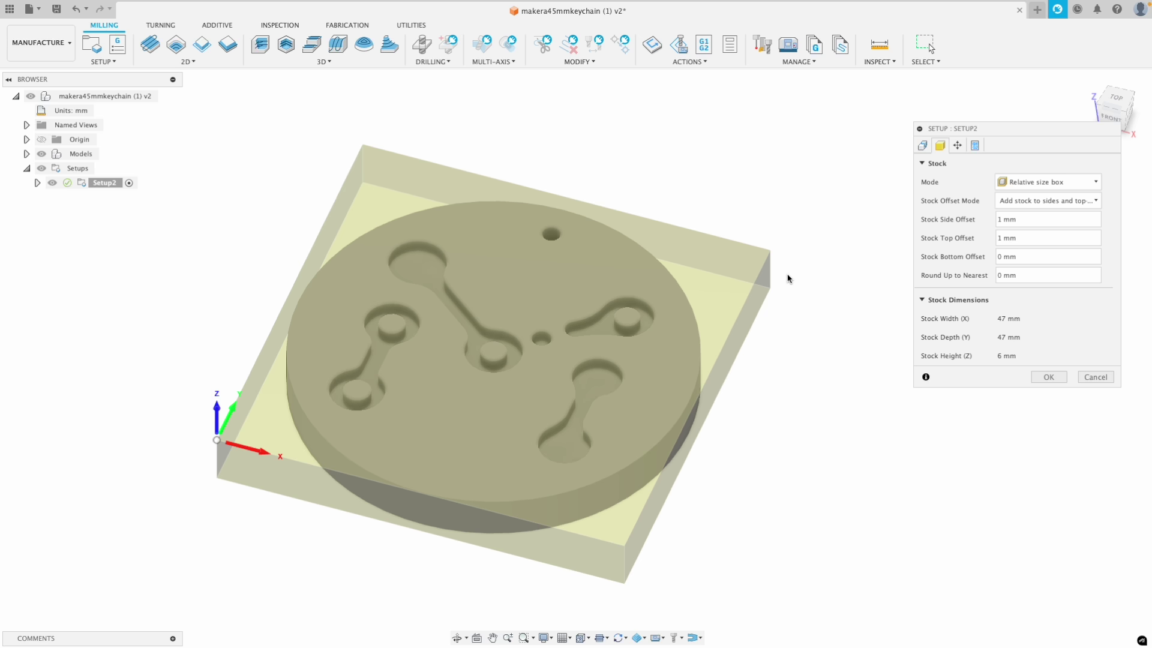
{"action": "middle_click_drag", "start_coordinate": [679, 290], "coordinate": [722, 277], "text": "shift"}
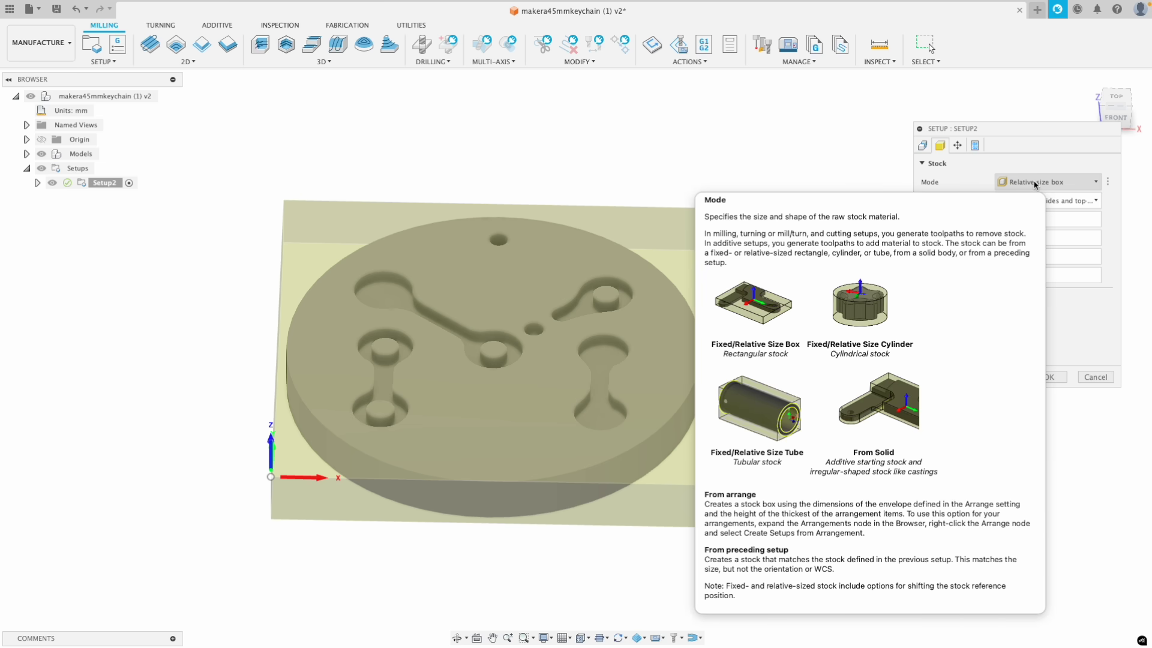
{"action": "left_click", "coordinate": [1034, 183]}
{"action": "left_click", "coordinate": [1037, 198]}
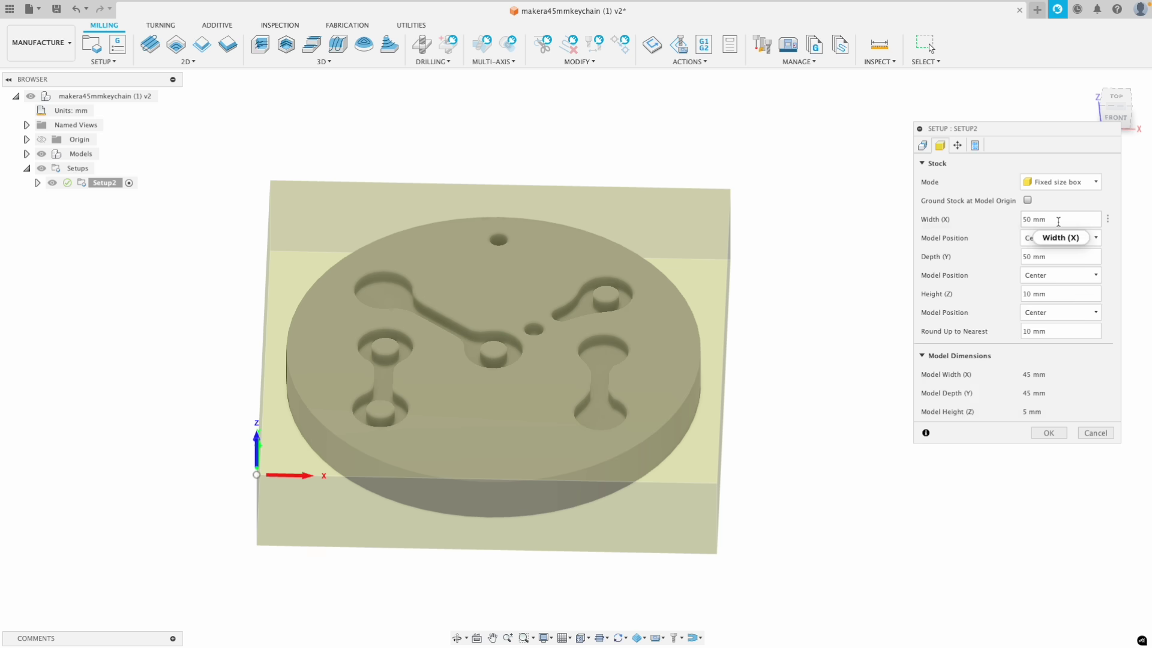
Step: Enter stock width 100 mm, depth 100 mm and height 5 mm
{"action": "left_click_drag", "start_coordinate": [1058, 222], "coordinate": [1040, 222]}
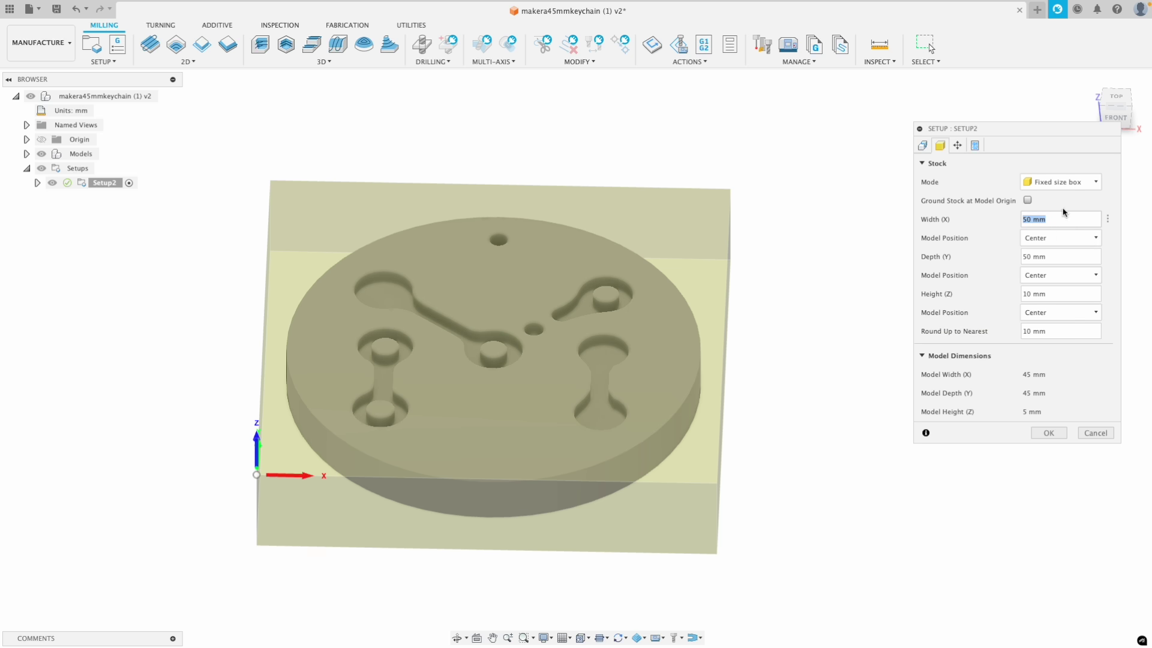
{"action": "type", "text": "100"}
{"action": "left_click_drag", "start_coordinate": [1074, 255], "coordinate": [1022, 259]}
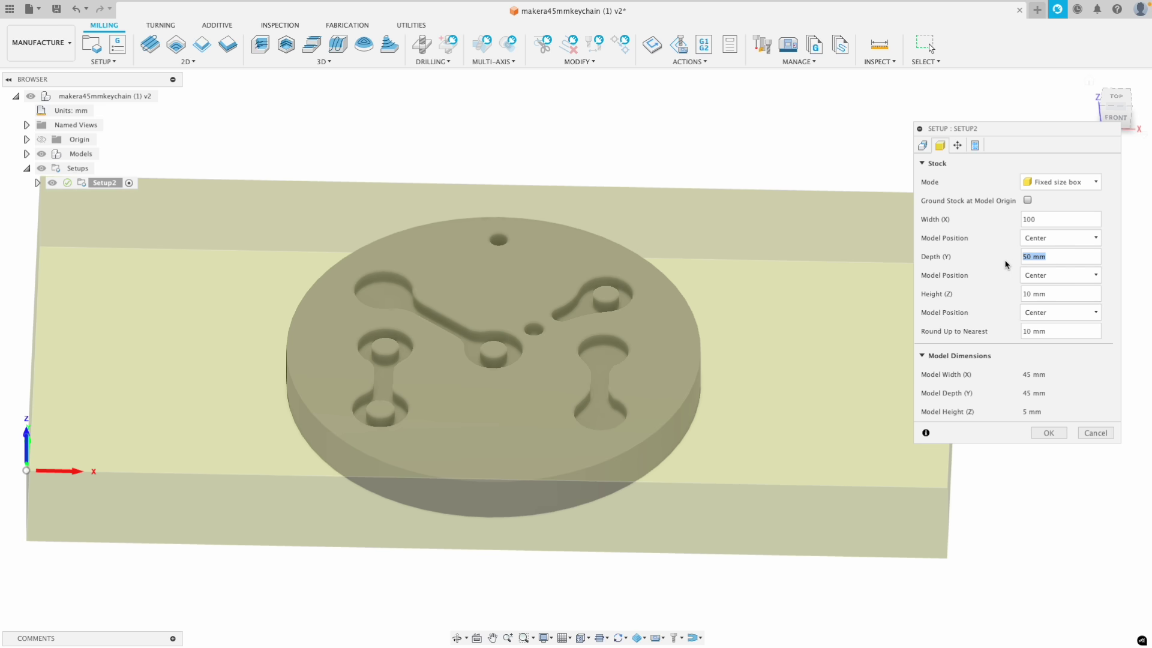
{"action": "type", "text": "100"}
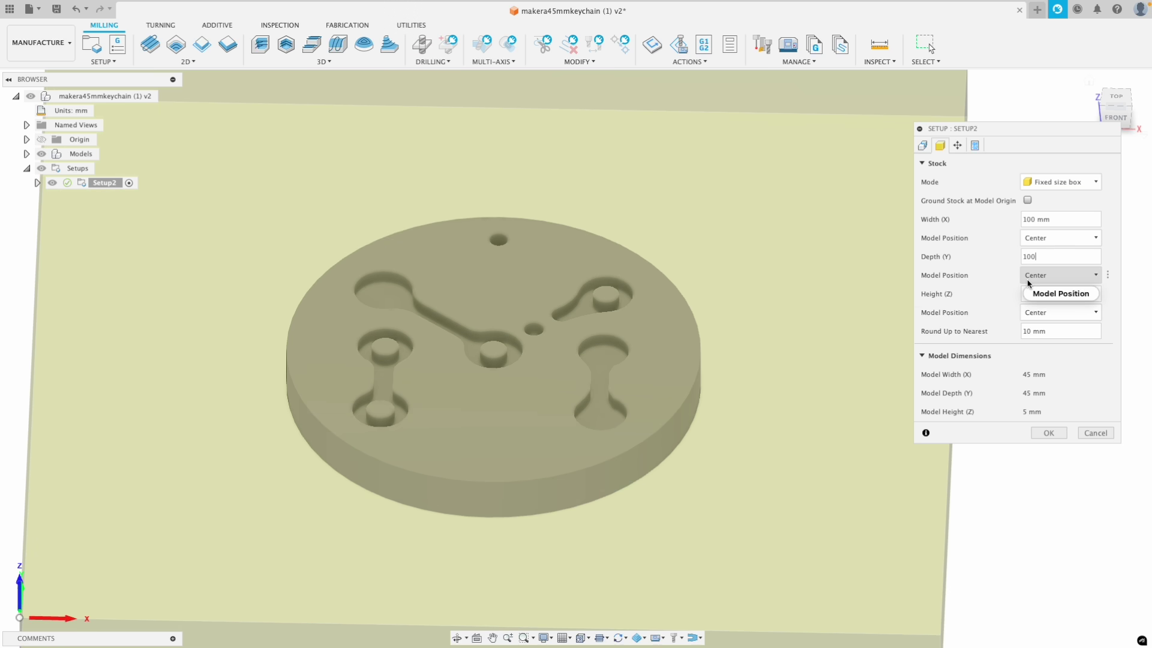
{"action": "left_click", "coordinate": [1049, 294]}
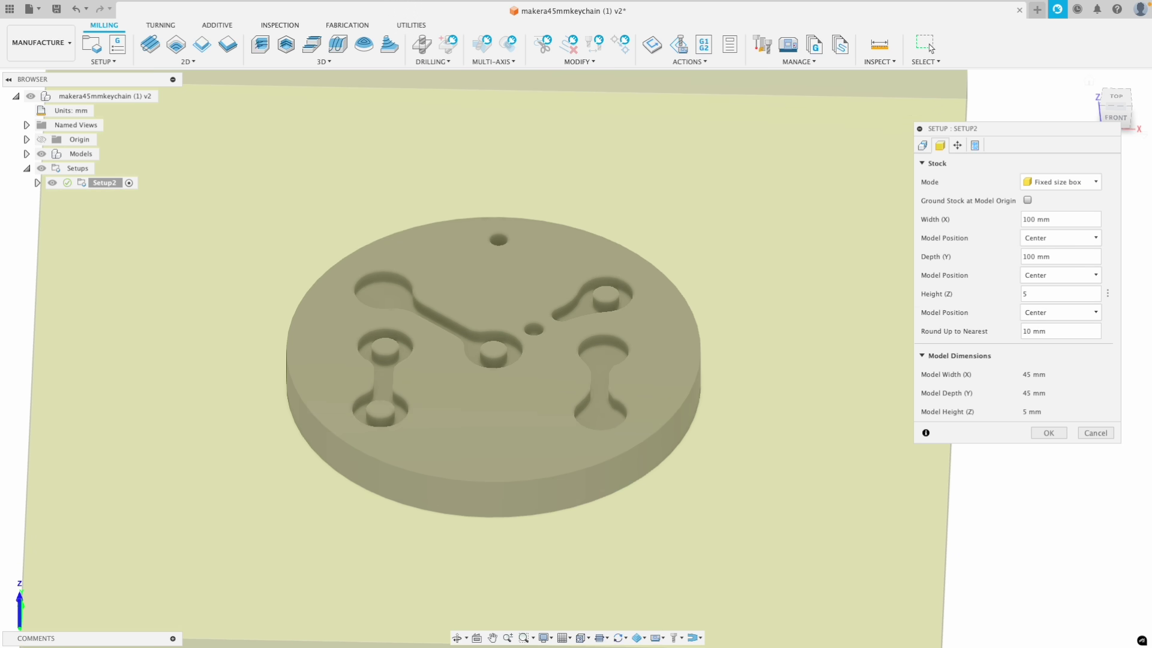
{"action": "scroll", "coordinate": [769, 331], "scroll_direction": "down", "scroll_amount": 3}
{"action": "key", "text": "F6"}
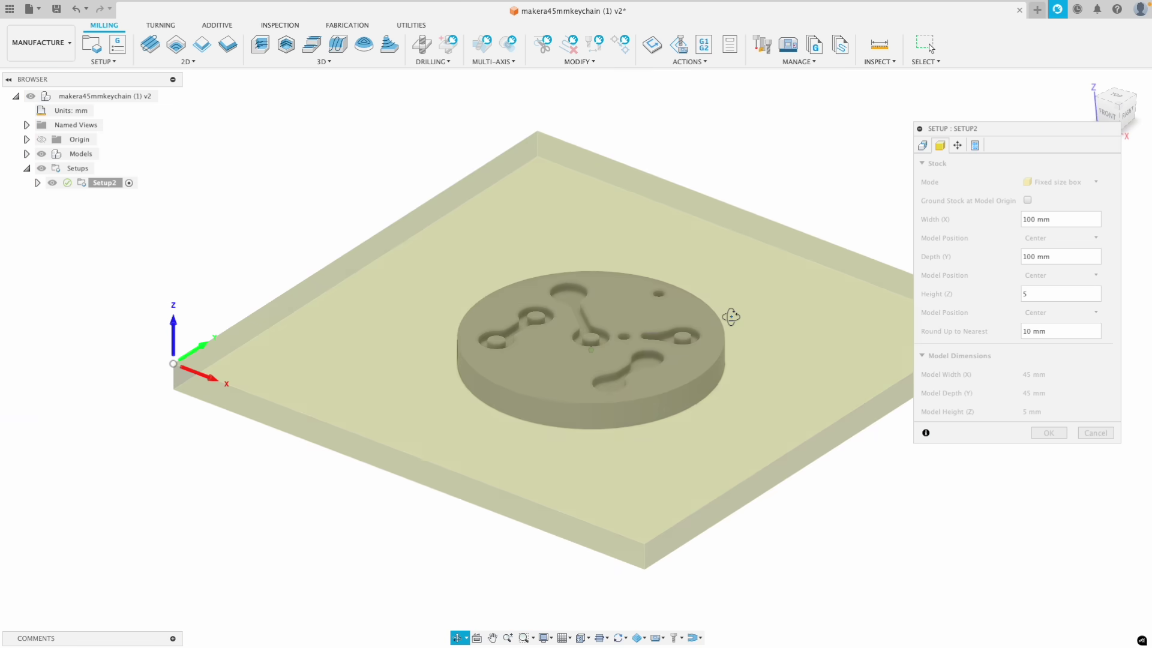
{"action": "scroll", "coordinate": [586, 333], "scroll_direction": "up", "scroll_amount": 2}
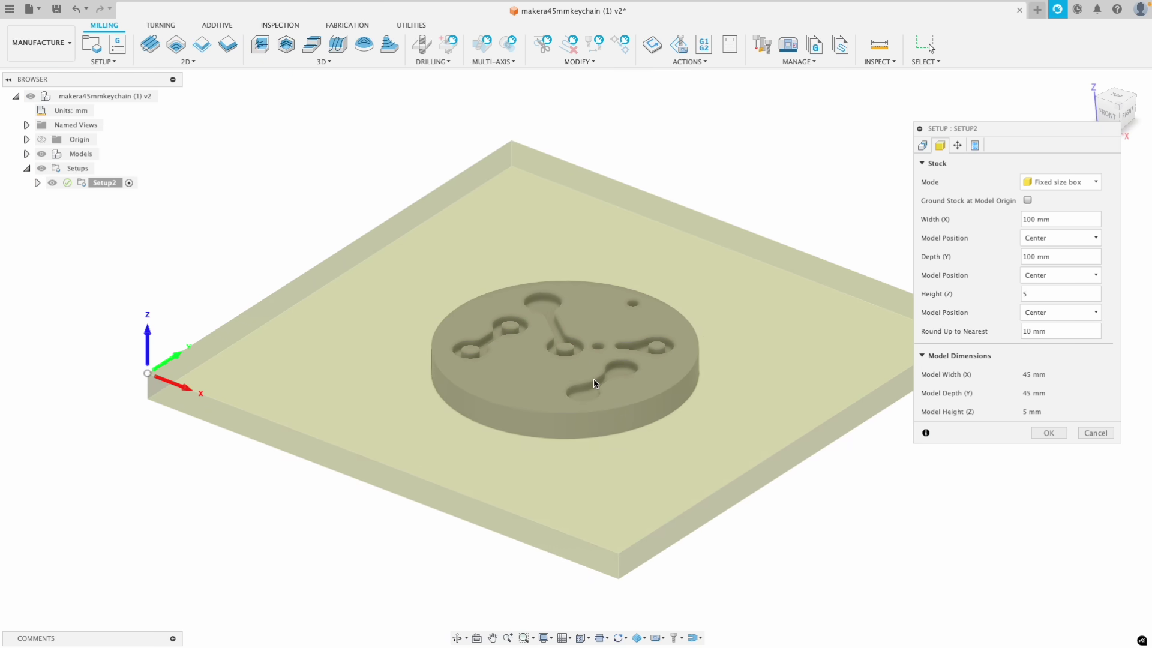
{"action": "middle_click_drag", "start_coordinate": [595, 383], "coordinate": [811, 323], "text": "shift"}
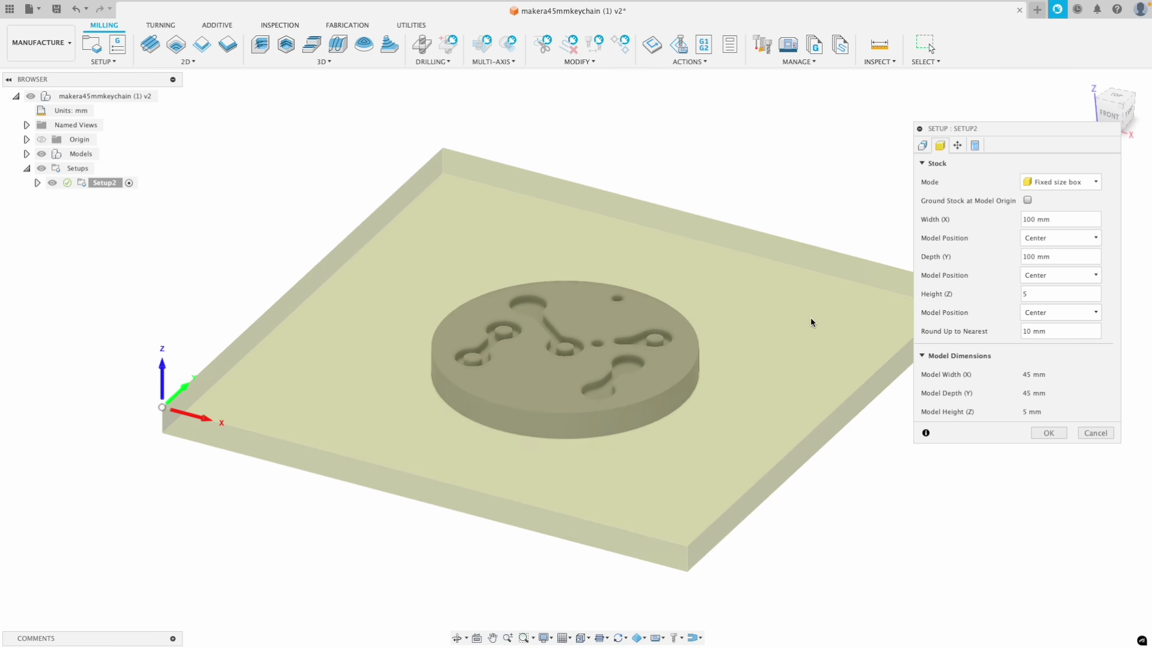
Step: Offset the keychain 10 mm from the stock's left side and 10 mm from its front side
{"action": "left_click", "coordinate": [1043, 240]}
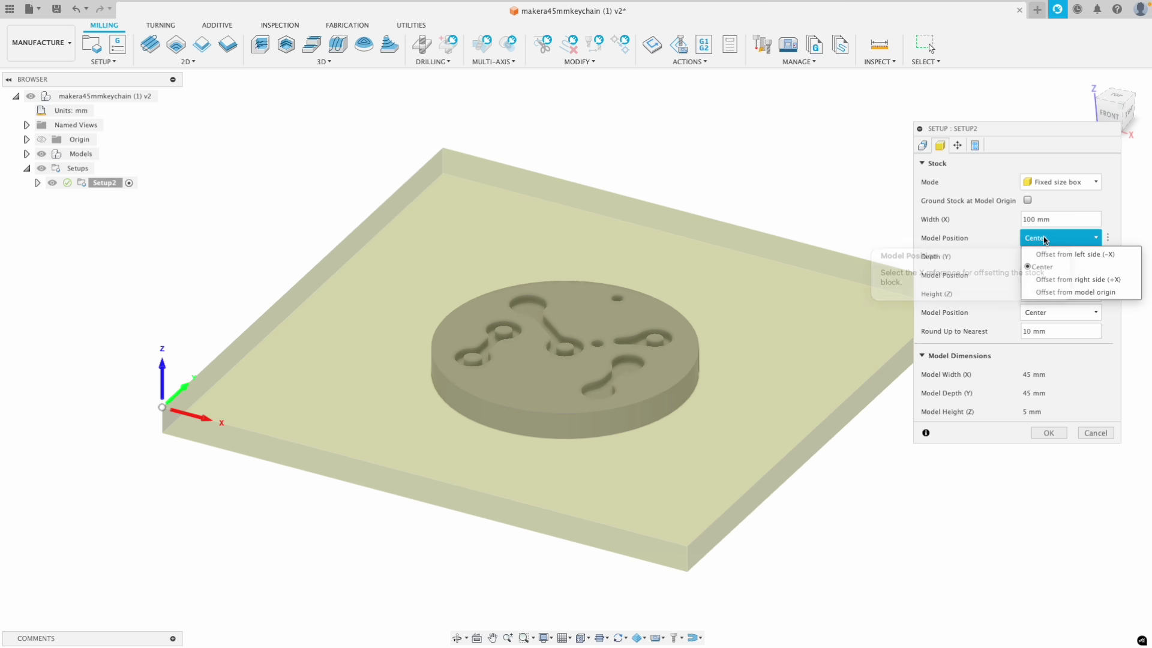
{"action": "left_click", "coordinate": [1059, 249]}
{"action": "type", "text": "10"}
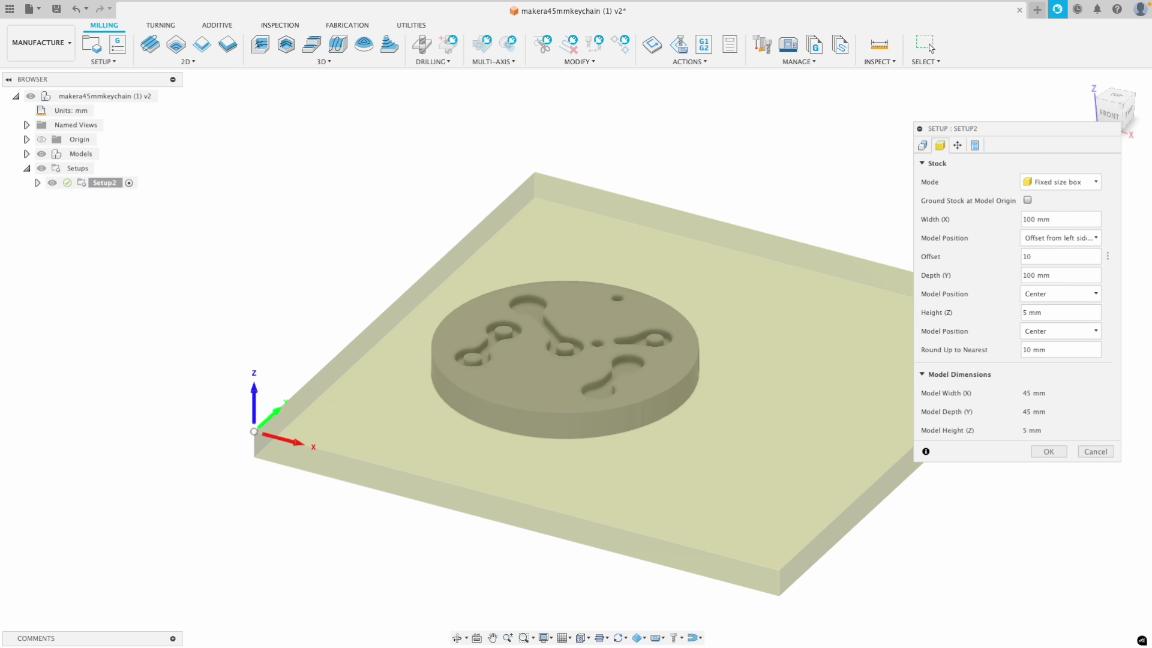
{"action": "left_click", "coordinate": [1048, 294]}
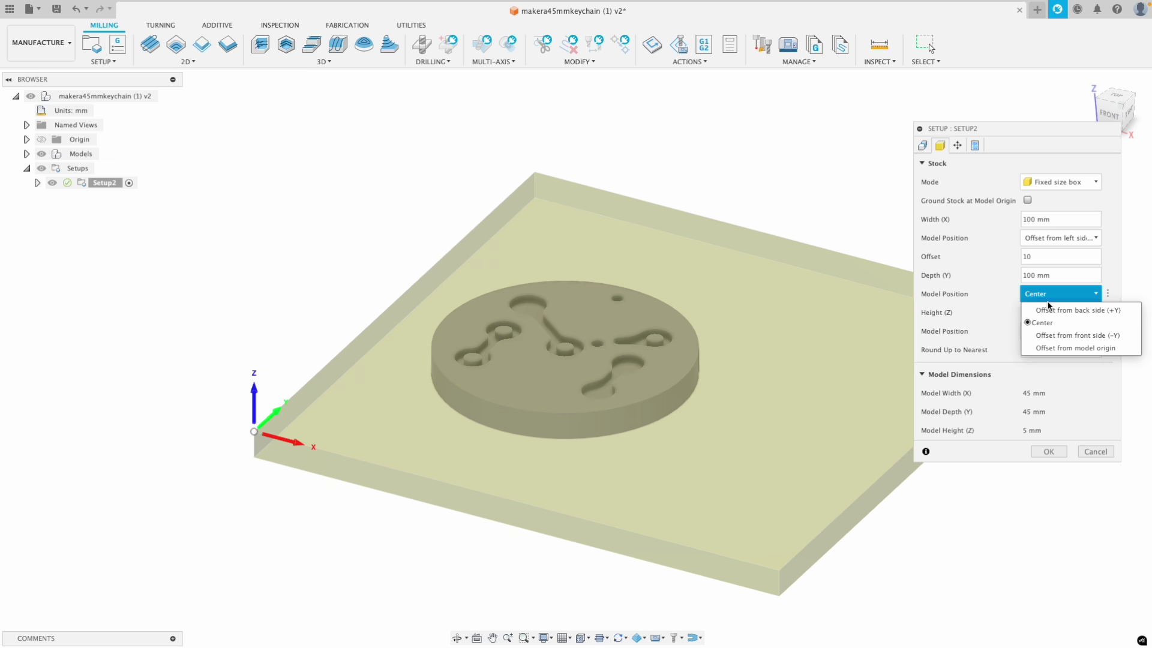
{"action": "left_click", "coordinate": [1055, 336]}
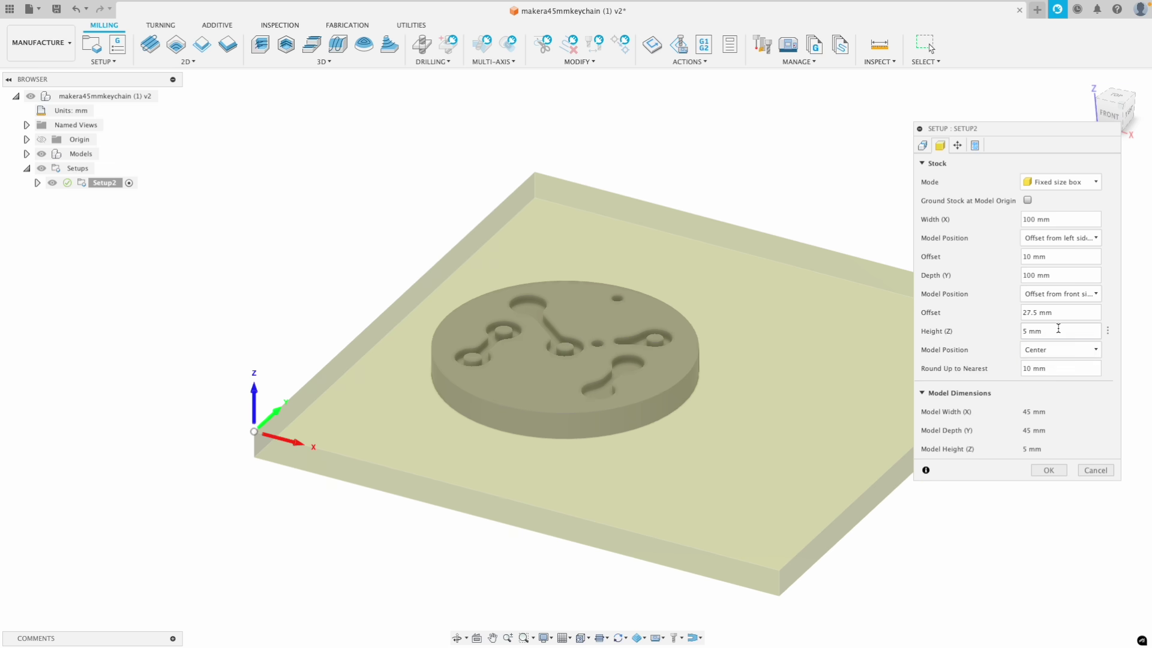
{"action": "type", "text": "10"}
{"action": "middle_click_drag", "start_coordinate": [615, 358], "coordinate": [581, 381], "text": "shift"}
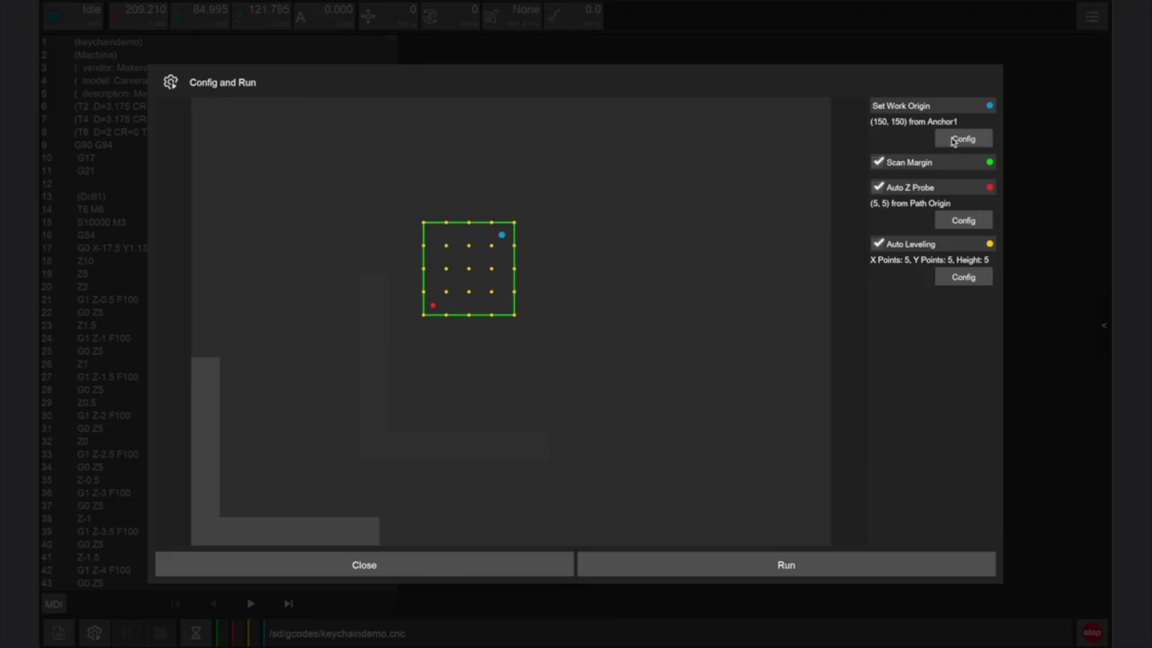
Step: Set the work origin's X offset to 50
{"action": "left_click", "coordinate": [954, 140]}
{"action": "left_click_drag", "start_coordinate": [545, 264], "coordinate": [397, 265]}
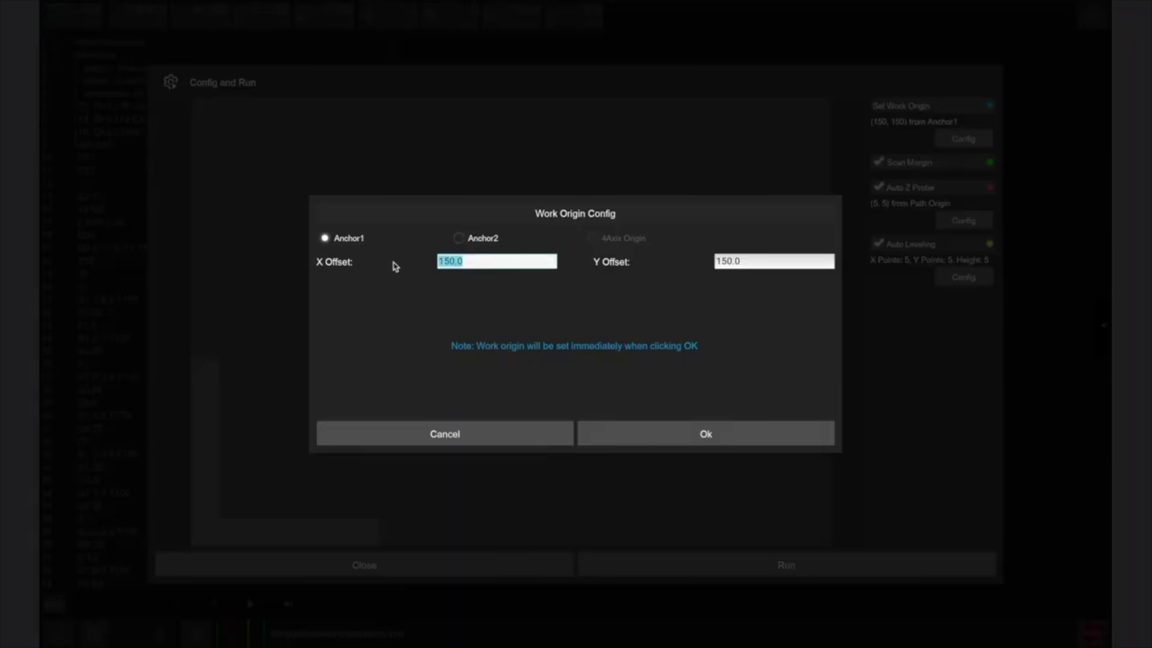
{"action": "type", "text": "50"}
{"action": "left_click_drag", "start_coordinate": [759, 264], "coordinate": [691, 266]}
Step: Set the work origin's Y offset to 50 and confirm the setup with OK
{"action": "type", "text": "50"}
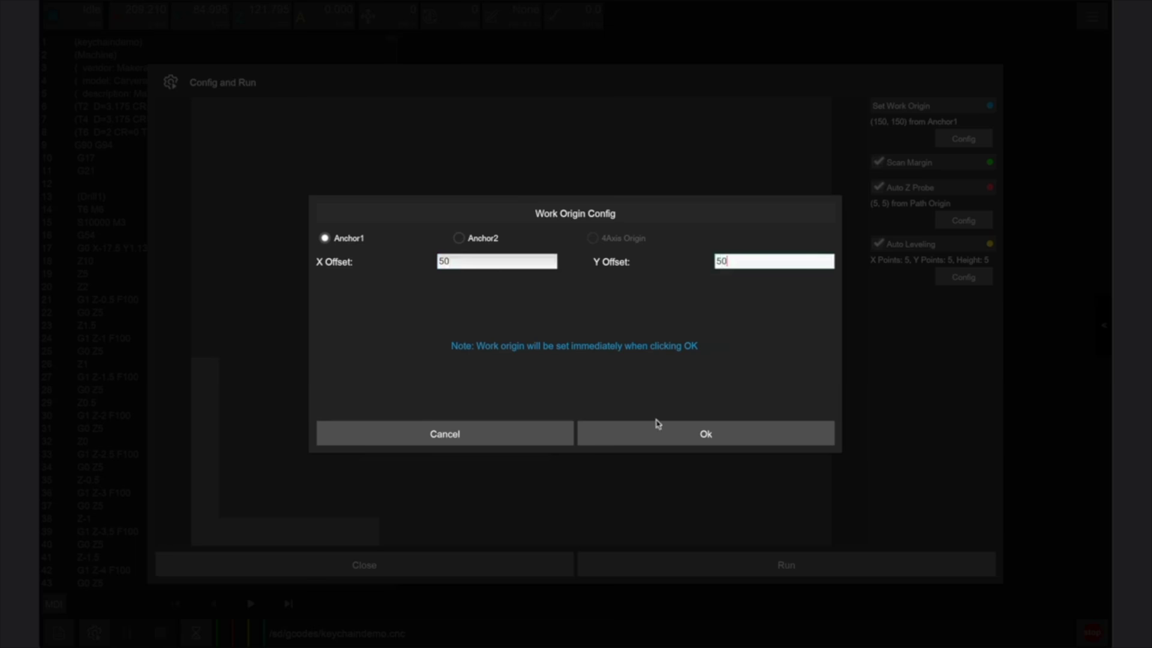
{"action": "left_click", "coordinate": [660, 442]}
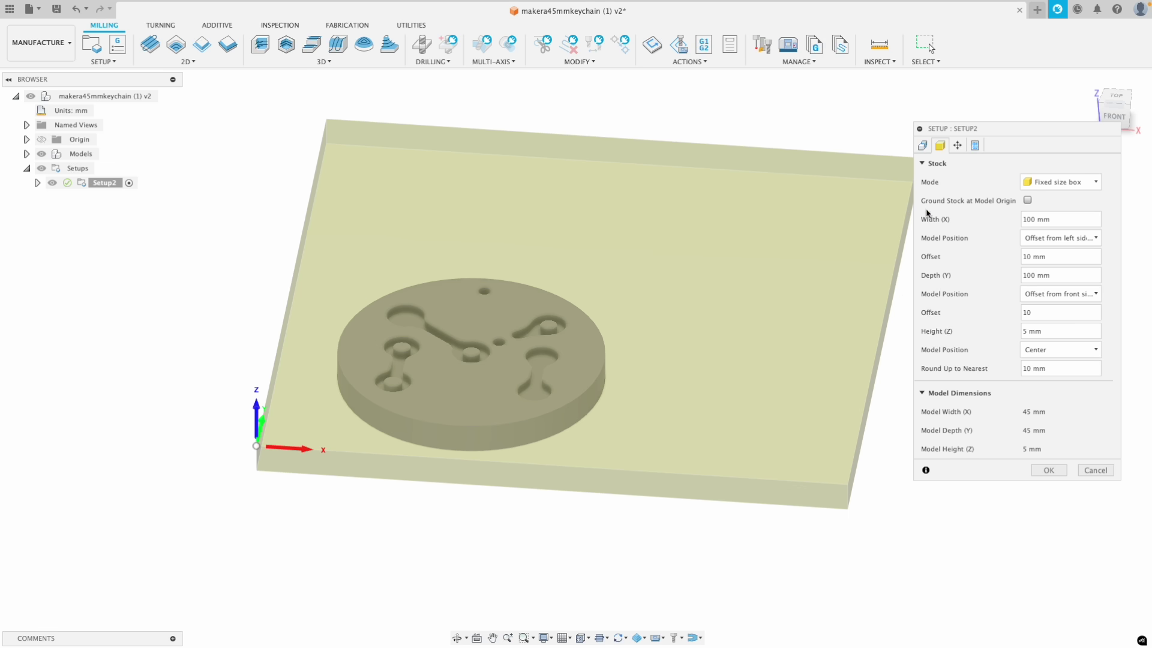
{"action": "left_click", "coordinate": [1048, 469]}
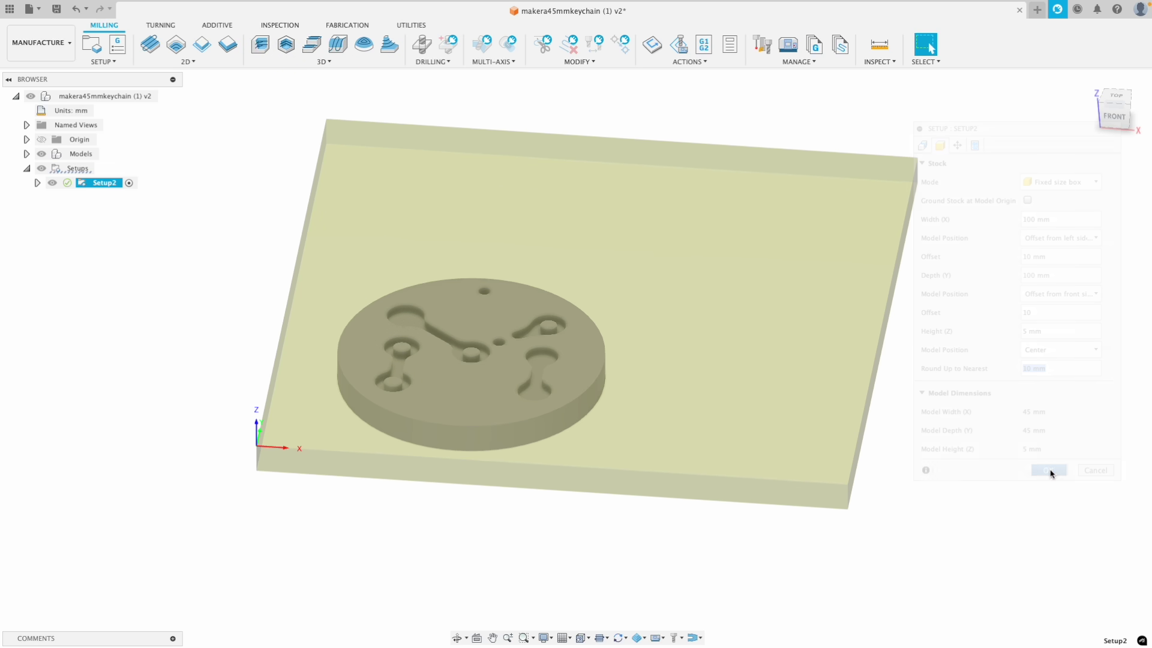
Step: Open Setup2's context menu, then bring up the other keychain document containing Setup1
{"action": "mouse_move", "coordinate": [974, 438]}
{"action": "middle_mouse_down", "text": "shift"}
{"action": "mouse_move", "coordinate": [981, 465]}
{"action": "mouse_move", "coordinate": [980, 445]}
{"action": "middle_mouse_up", "text": "shift"}
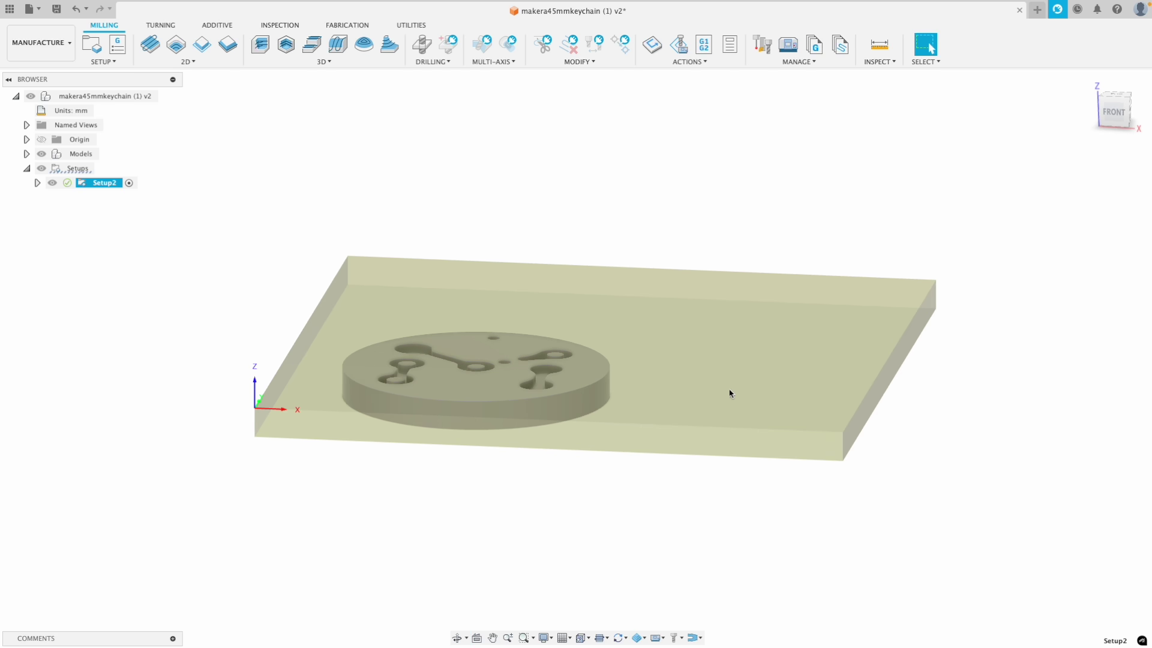
{"action": "right_click", "coordinate": [96, 183]}
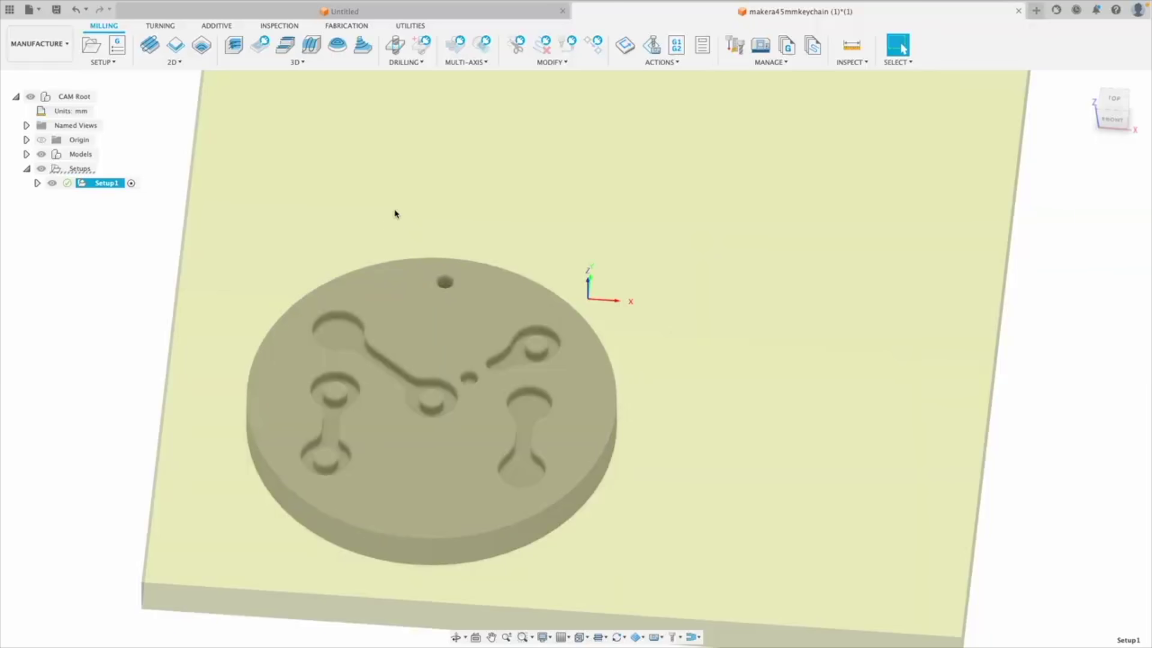
{"action": "scroll", "coordinate": [390, 233], "scroll_direction": "down", "scroll_amount": 3}
{"action": "key", "text": "Escape"}
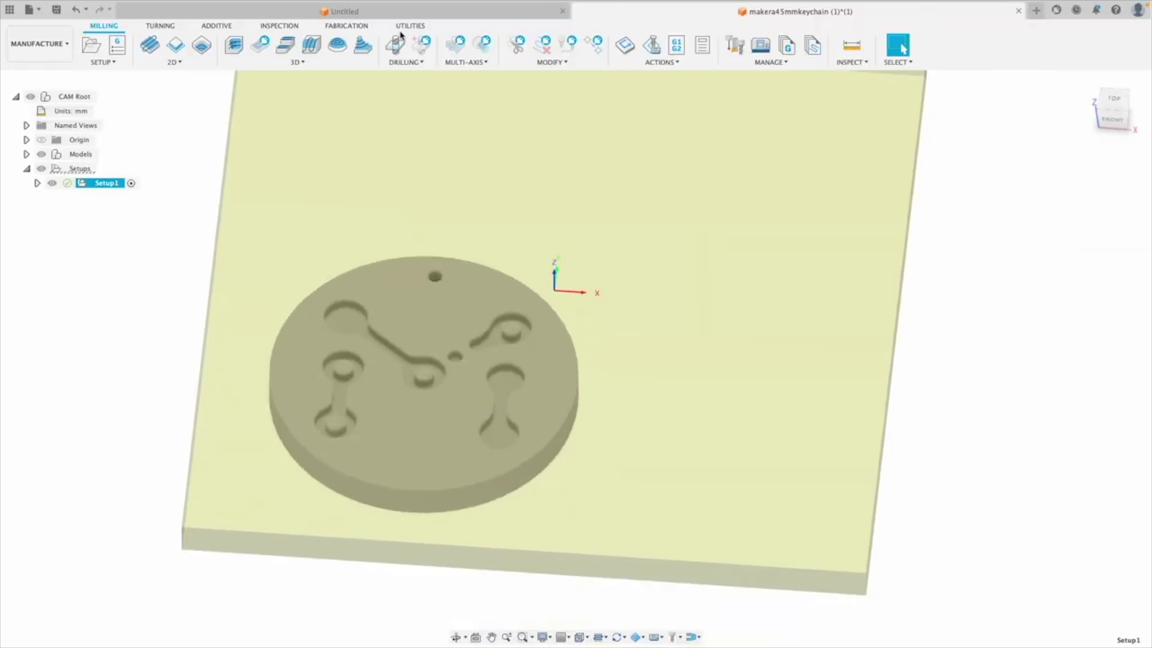
Step: Start a Drill operation and pick the Ø2mm 118° drill from Spare Tools
{"action": "left_click", "coordinate": [396, 46]}
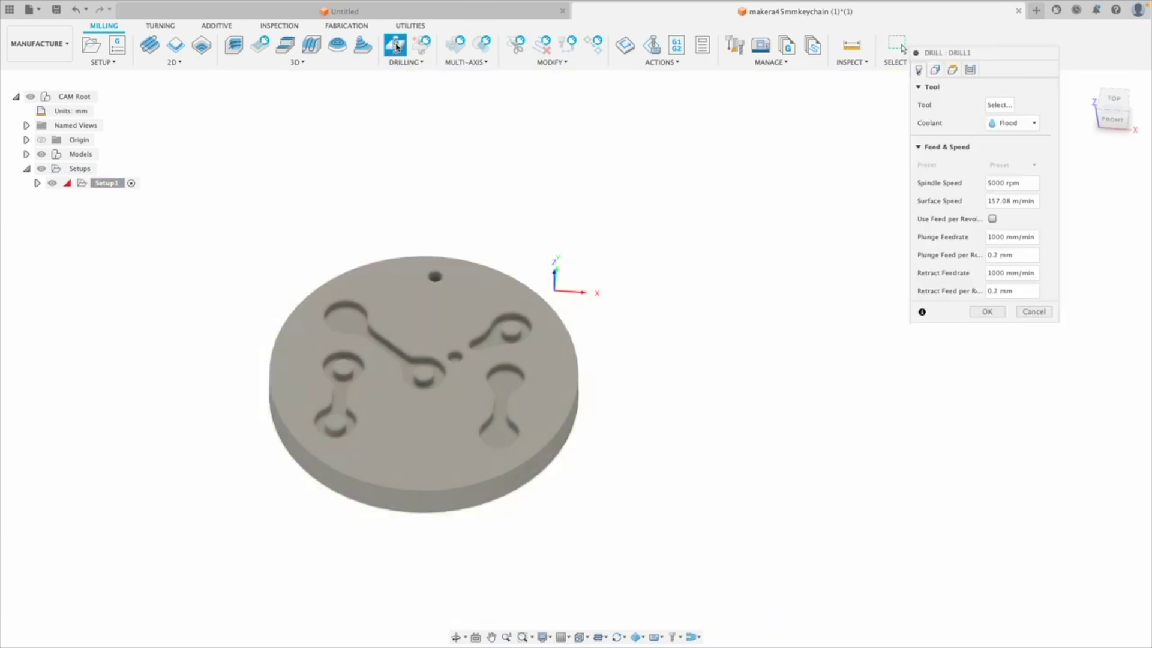
{"action": "left_click", "coordinate": [998, 105]}
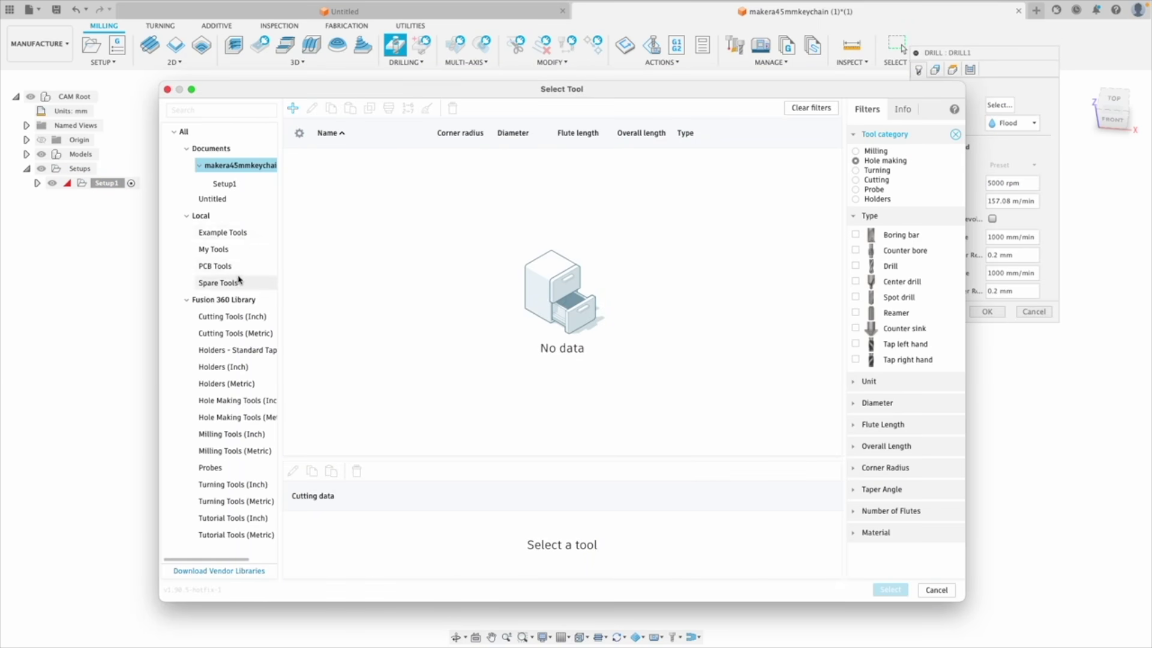
{"action": "left_click", "coordinate": [236, 284]}
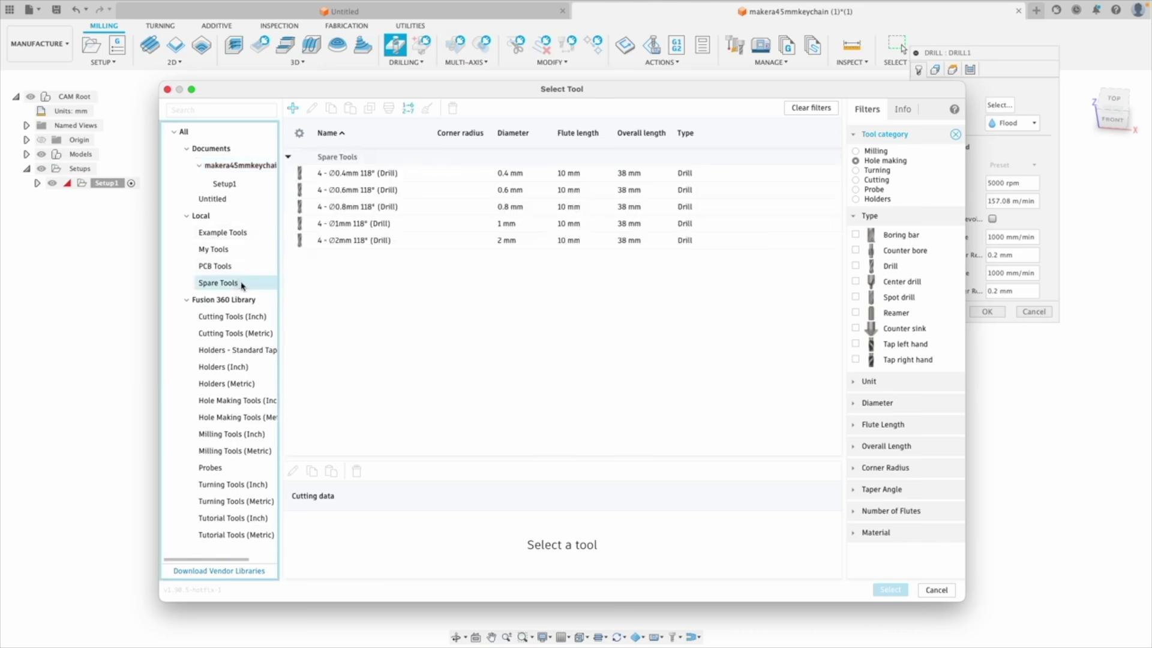
{"action": "left_click", "coordinate": [341, 241]}
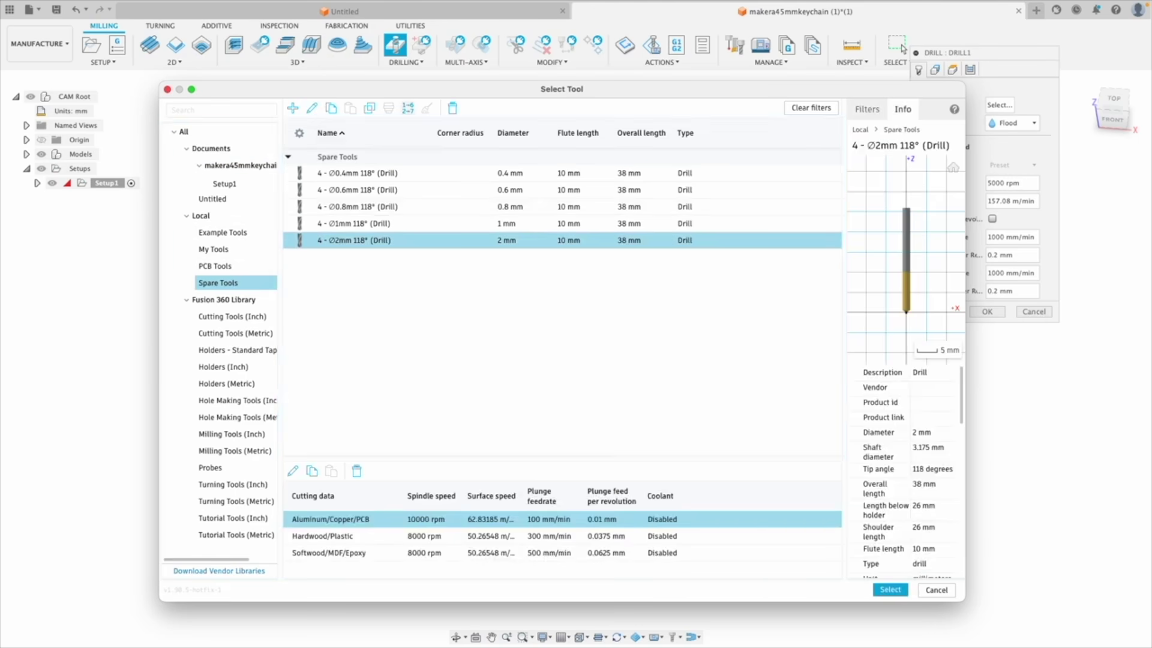
Step: Renumber the Ø2mm drill to tool 6, with start and increment both 6
{"action": "left_click", "coordinate": [408, 108]}
{"action": "type", "text": "6"}
{"action": "key", "text": "Tab"}
{"action": "type", "text": "6"}
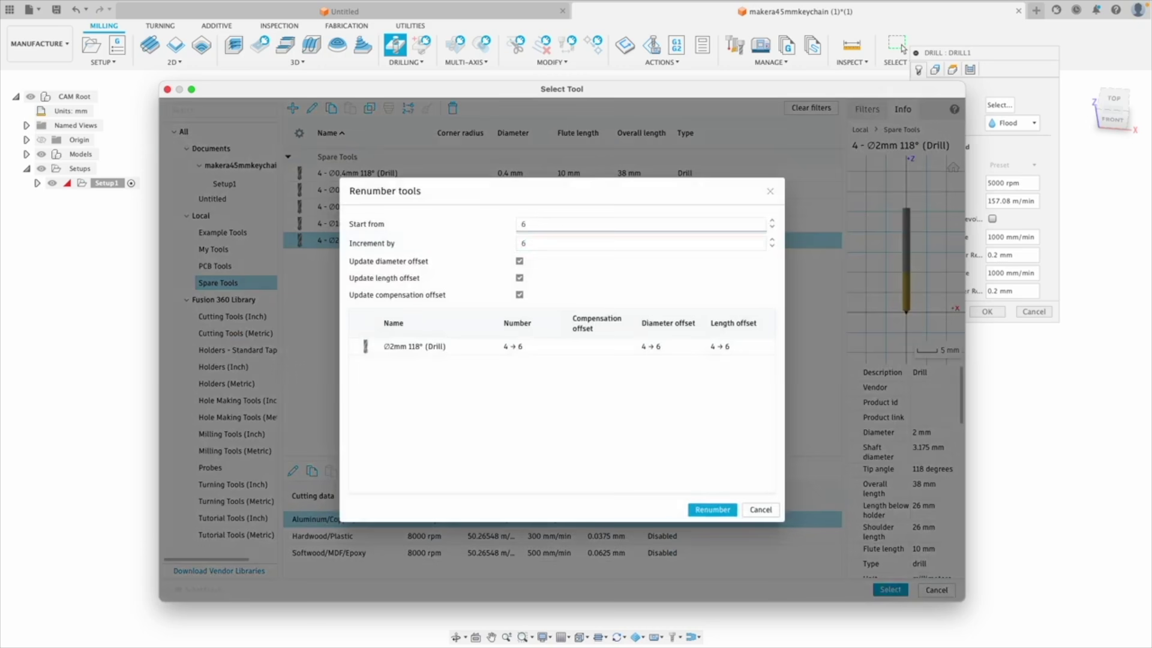
{"action": "left_click", "coordinate": [691, 516]}
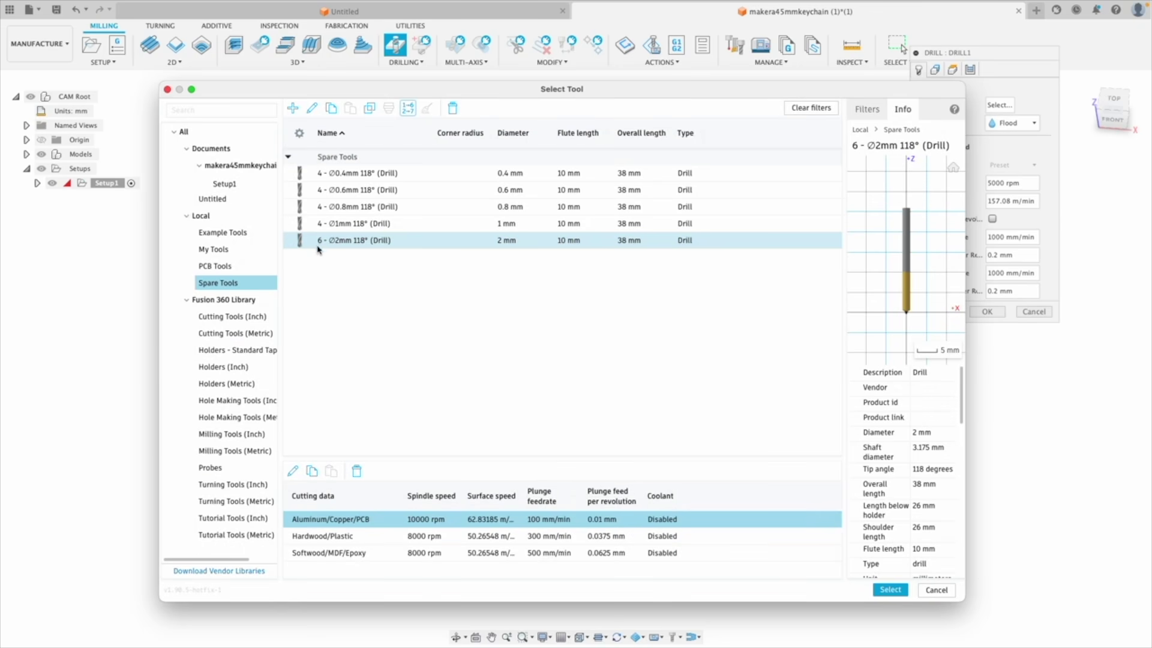
Step: Use the Ø2mm drill with Aluminum/Copper/PCB feeds and target the keychain's top ring hole
{"action": "left_click", "coordinate": [889, 590]}
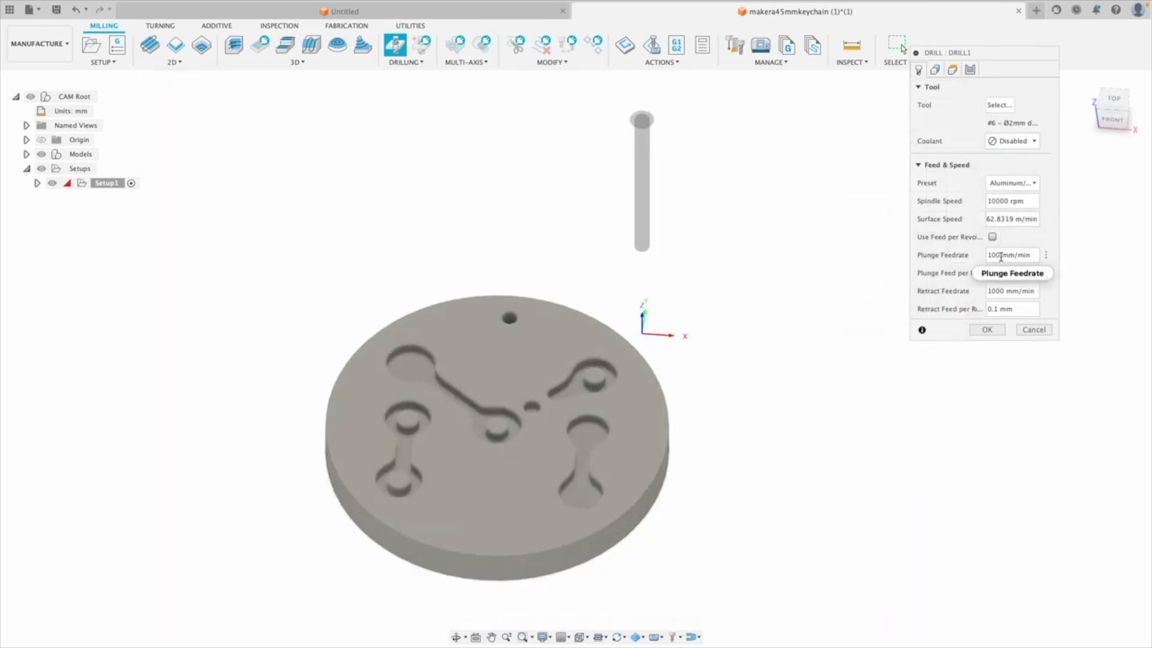
{"action": "left_click", "coordinate": [1009, 183]}
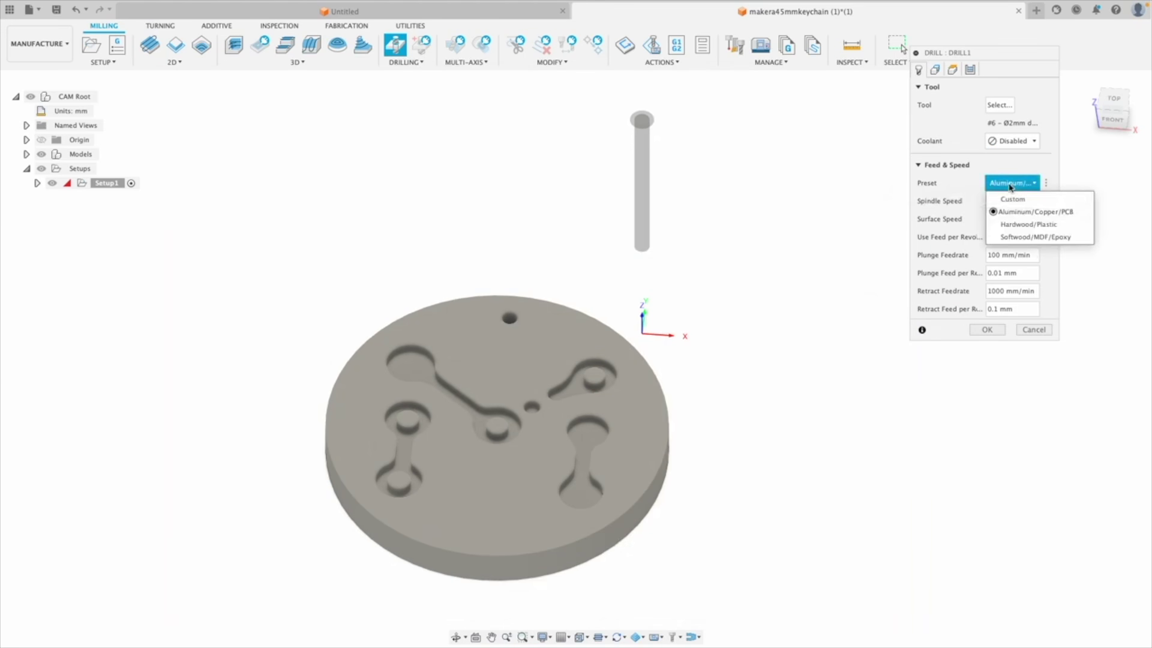
{"action": "left_click", "coordinate": [1015, 216]}
{"action": "left_click", "coordinate": [1012, 183]}
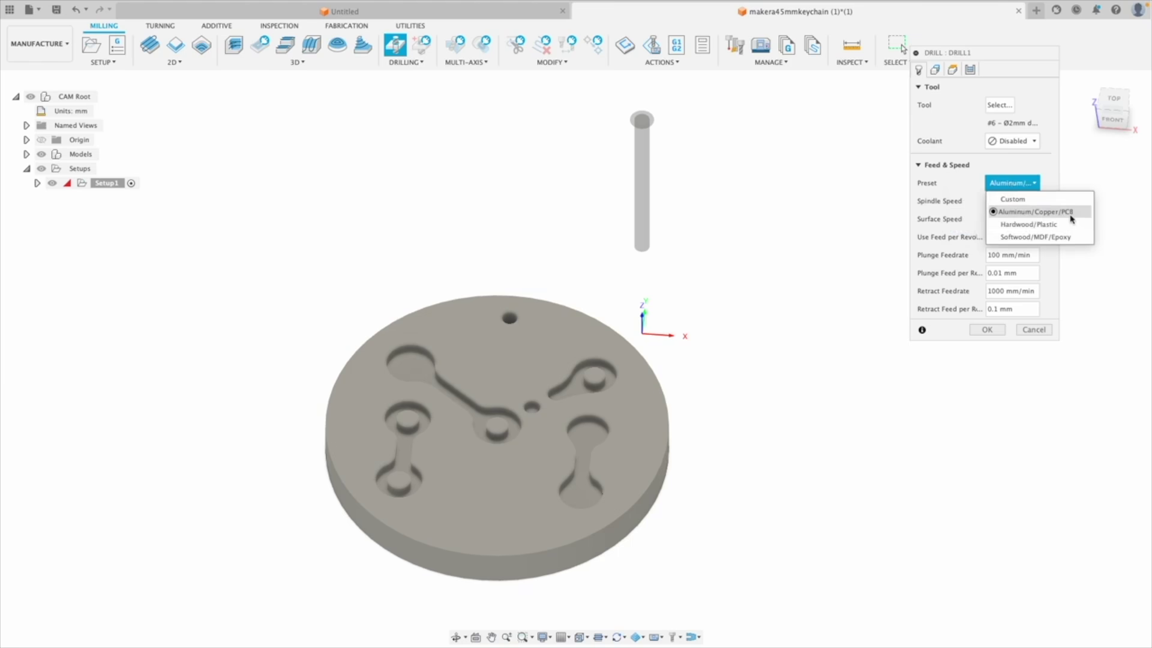
{"action": "left_click", "coordinate": [934, 70]}
{"action": "left_click", "coordinate": [934, 69]}
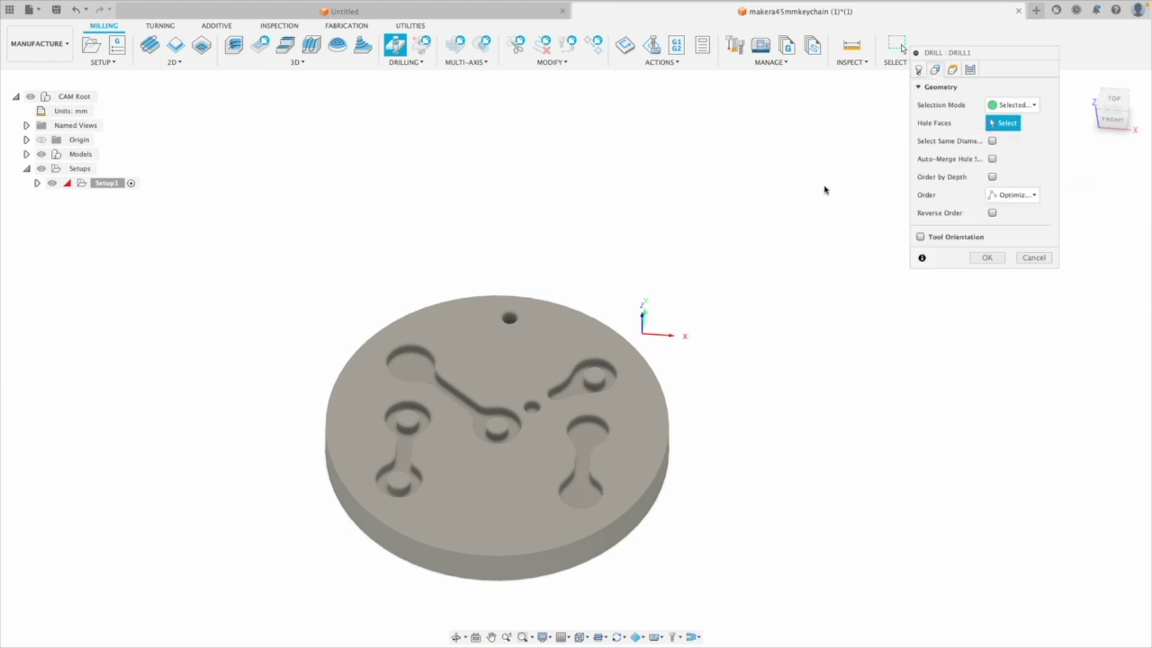
{"action": "left_click", "coordinate": [509, 322]}
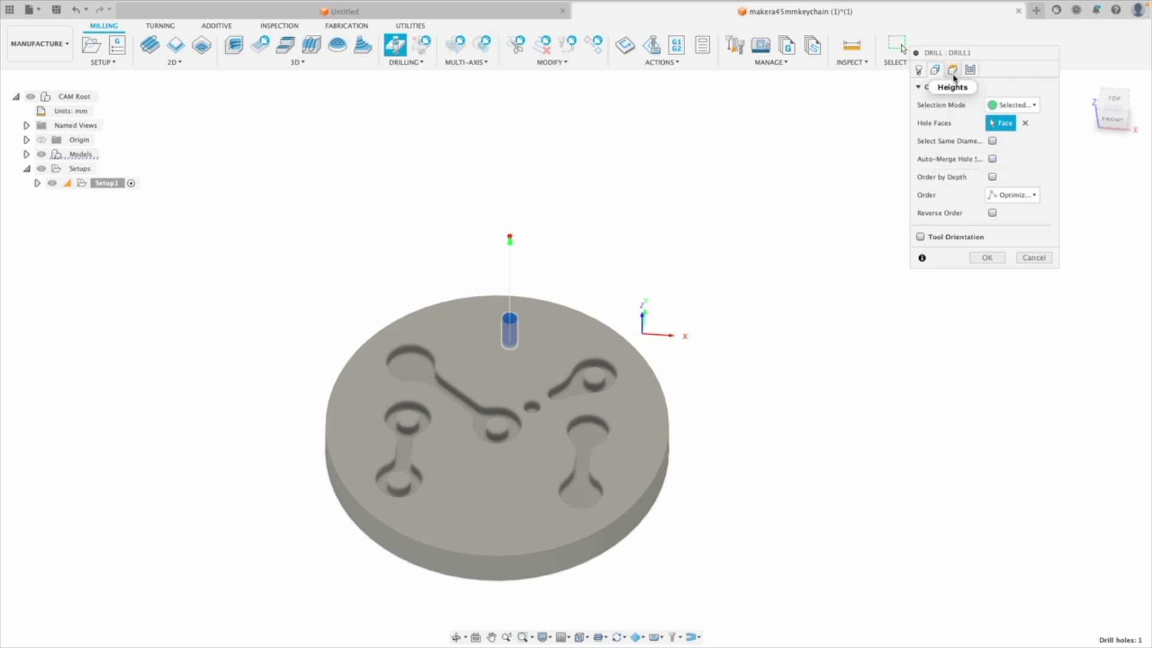
Step: Reference clearance, retract, feed and top heights to Model top, and bottom to Model bottom
{"action": "left_click", "coordinate": [953, 70]}
{"action": "left_click", "coordinate": [1010, 105]}
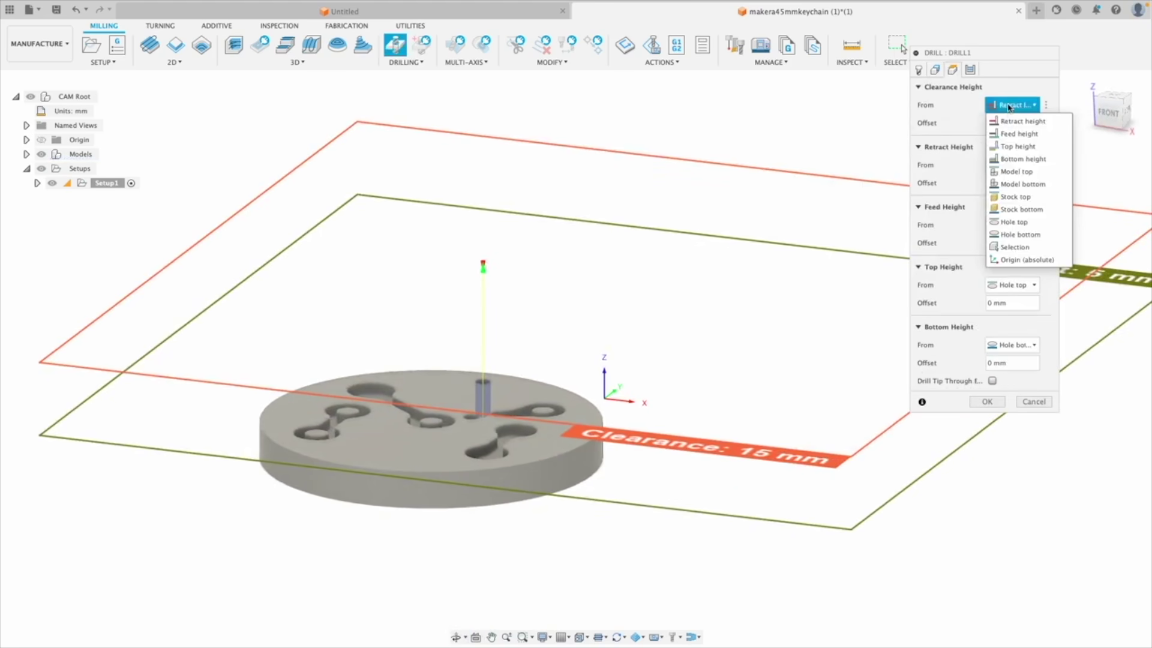
{"action": "left_click", "coordinate": [1016, 171]}
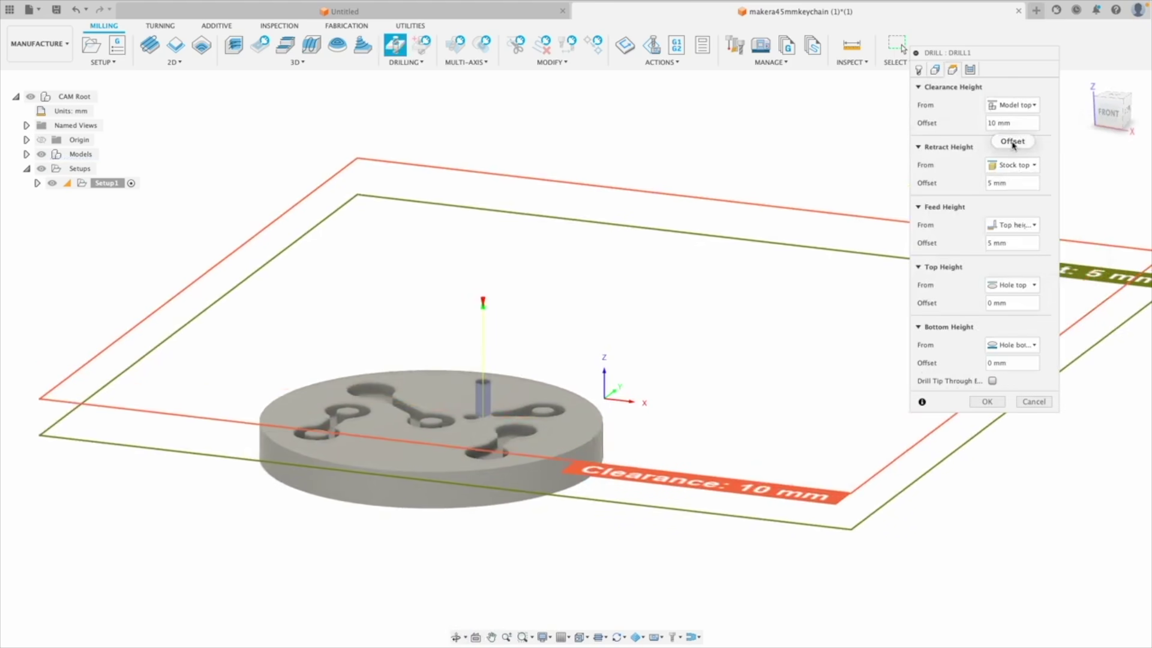
{"action": "left_click", "coordinate": [1013, 164]}
{"action": "left_click", "coordinate": [1020, 231]}
{"action": "left_click", "coordinate": [1012, 225]}
{"action": "left_click", "coordinate": [1020, 292]}
{"action": "left_click", "coordinate": [1012, 285]}
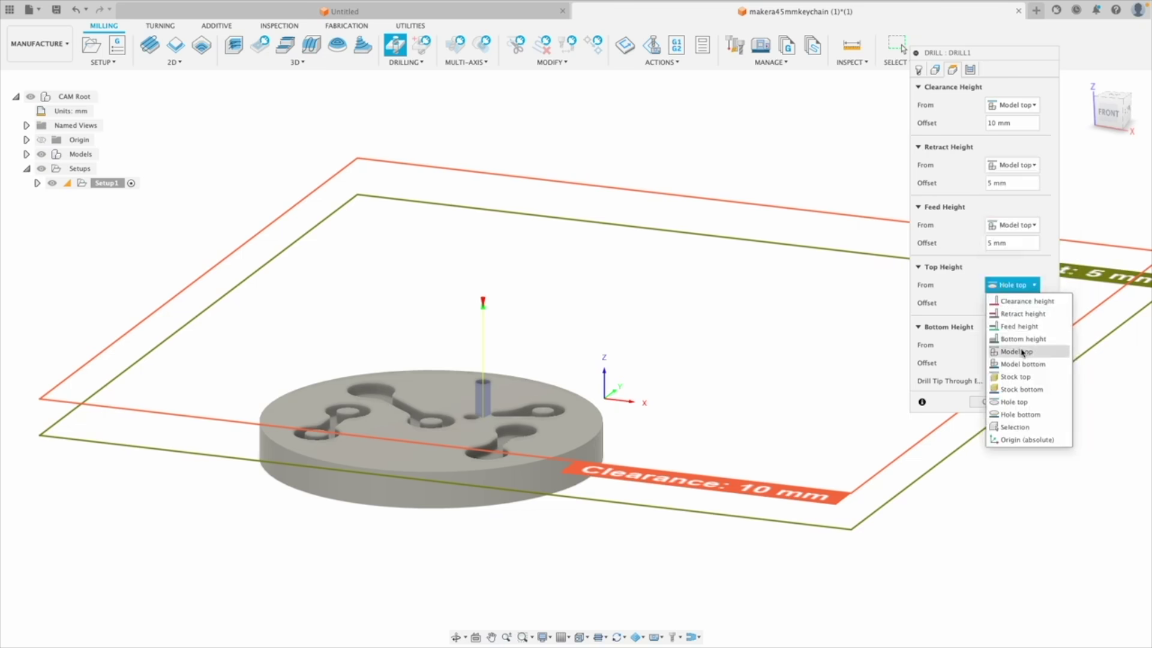
{"action": "left_click", "coordinate": [1021, 352]}
{"action": "left_click", "coordinate": [1013, 344]}
{"action": "left_click", "coordinate": [1020, 426]}
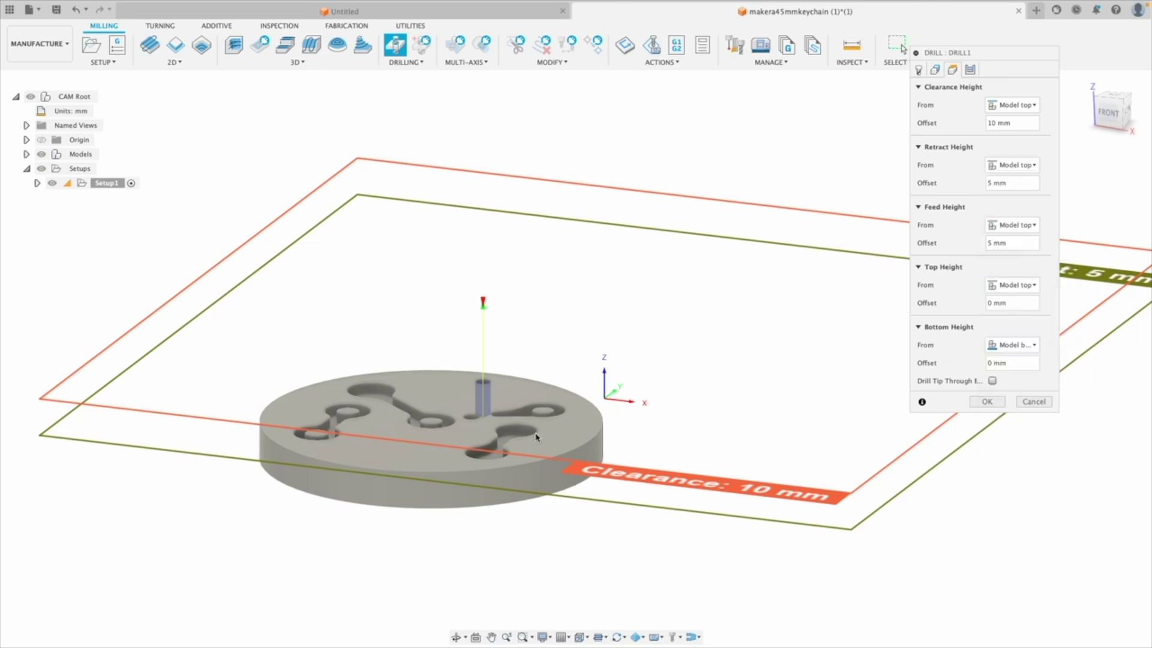
Step: Drive the drill tip through the bottom with a -0.5 mm bottom offset
{"action": "scroll", "coordinate": [536, 436], "scroll_direction": "up", "scroll_amount": 4}
{"action": "middle_click_drag", "start_coordinate": [742, 416], "coordinate": [658, 380], "text": "shift"}
{"action": "left_click", "coordinate": [992, 381]}
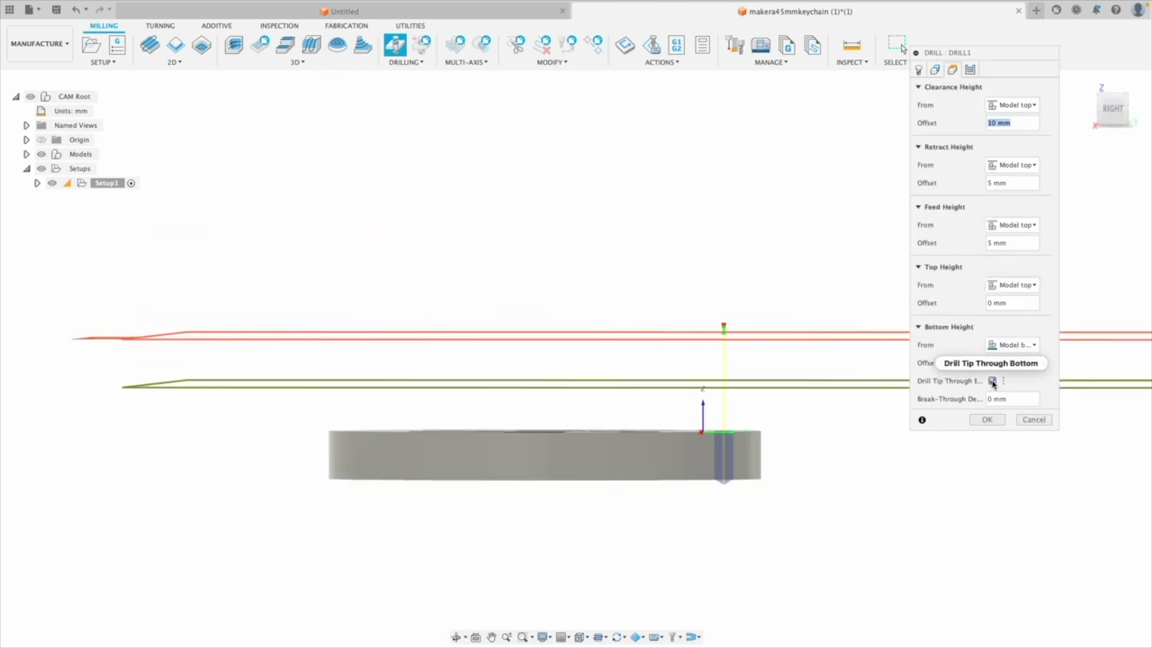
{"action": "scroll", "coordinate": [770, 461], "scroll_direction": "up", "scroll_amount": 5}
{"action": "scroll", "coordinate": [771, 461], "scroll_direction": "up", "scroll_amount": 2}
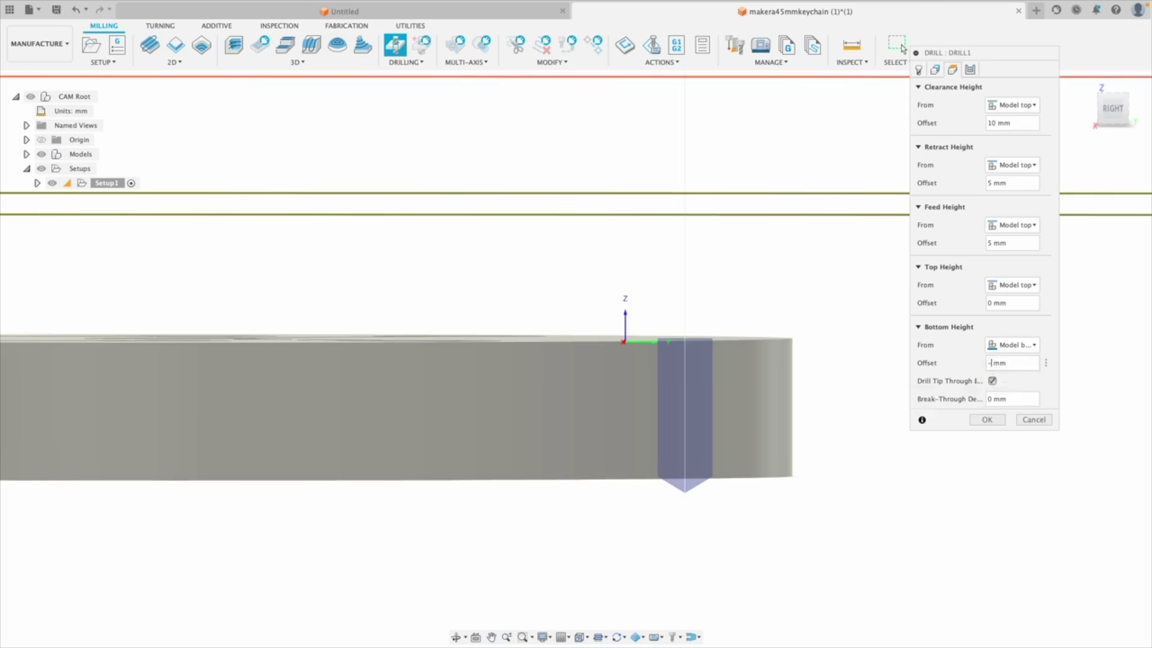
{"action": "type", "text": ".5"}
{"action": "middle_click_drag", "start_coordinate": [840, 468], "coordinate": [709, 474], "text": "shift"}
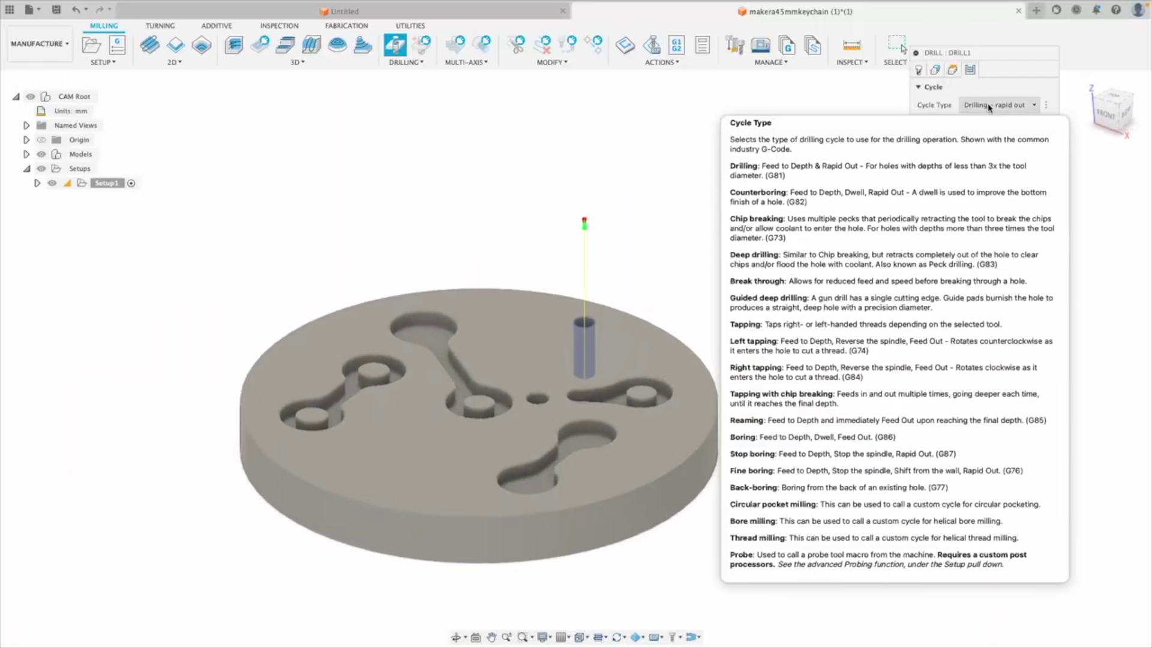
Step: Set the cycle type to Deep drilling - full retract, with 0.2 mm pecking depth
{"action": "left_click", "coordinate": [990, 107]}
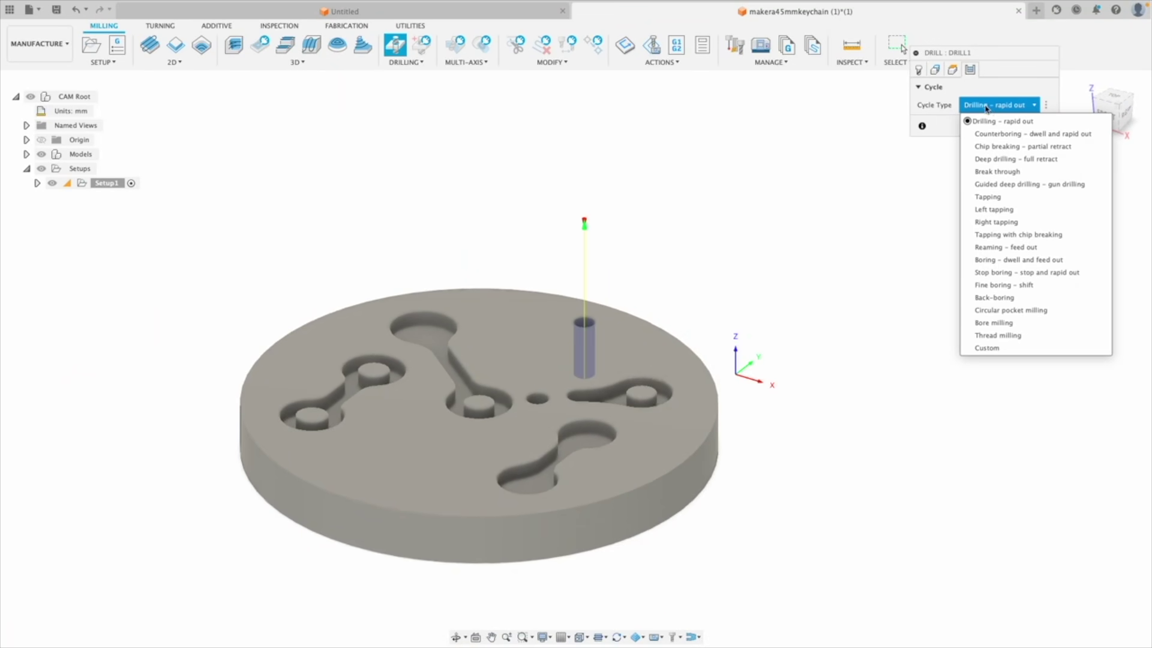
{"action": "left_click", "coordinate": [987, 108]}
{"action": "left_click", "coordinate": [993, 107]}
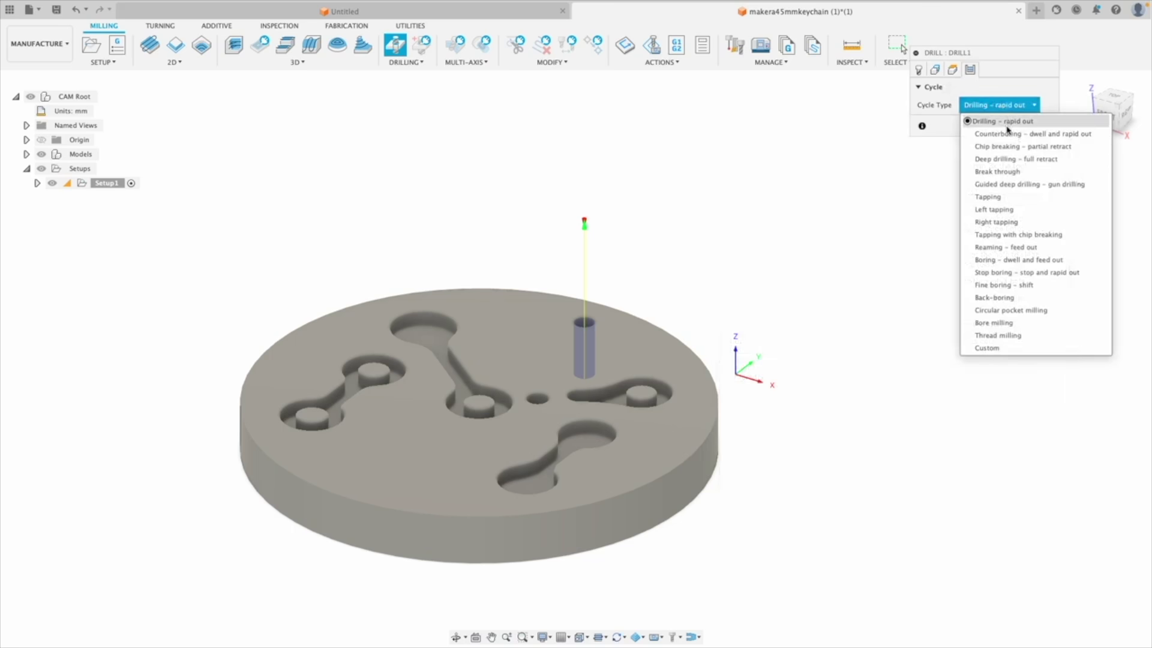
{"action": "left_click", "coordinate": [1009, 160]}
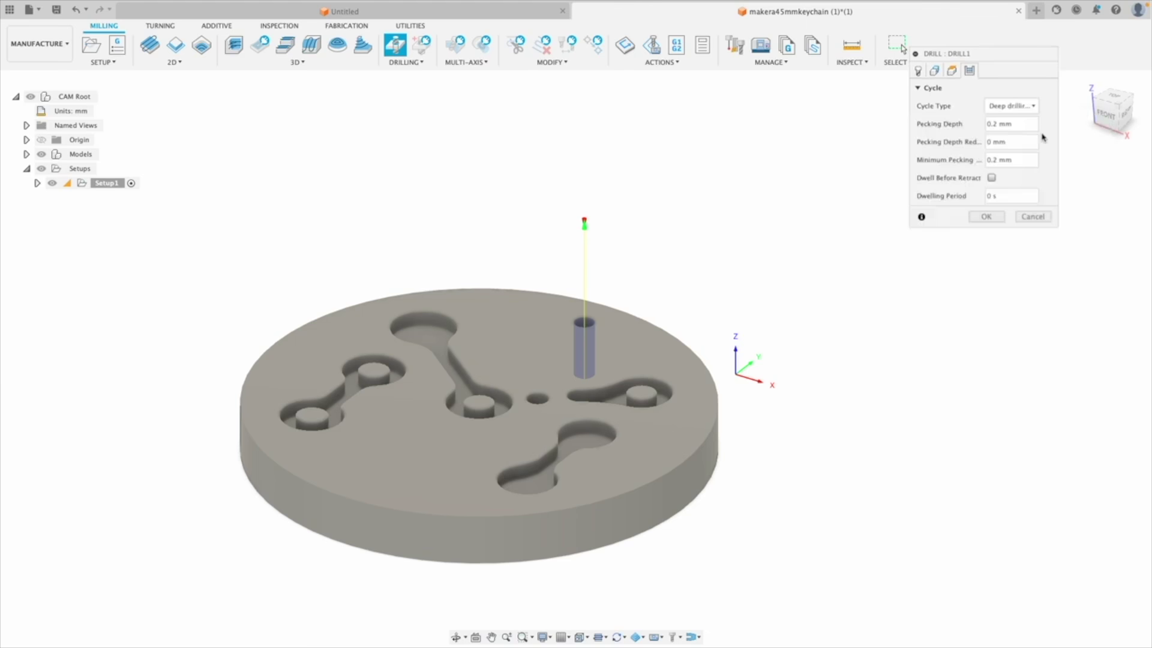
Step: Accept Drill1 and simulate its T6 drilling toolpath
{"action": "key", "text": "Return"}
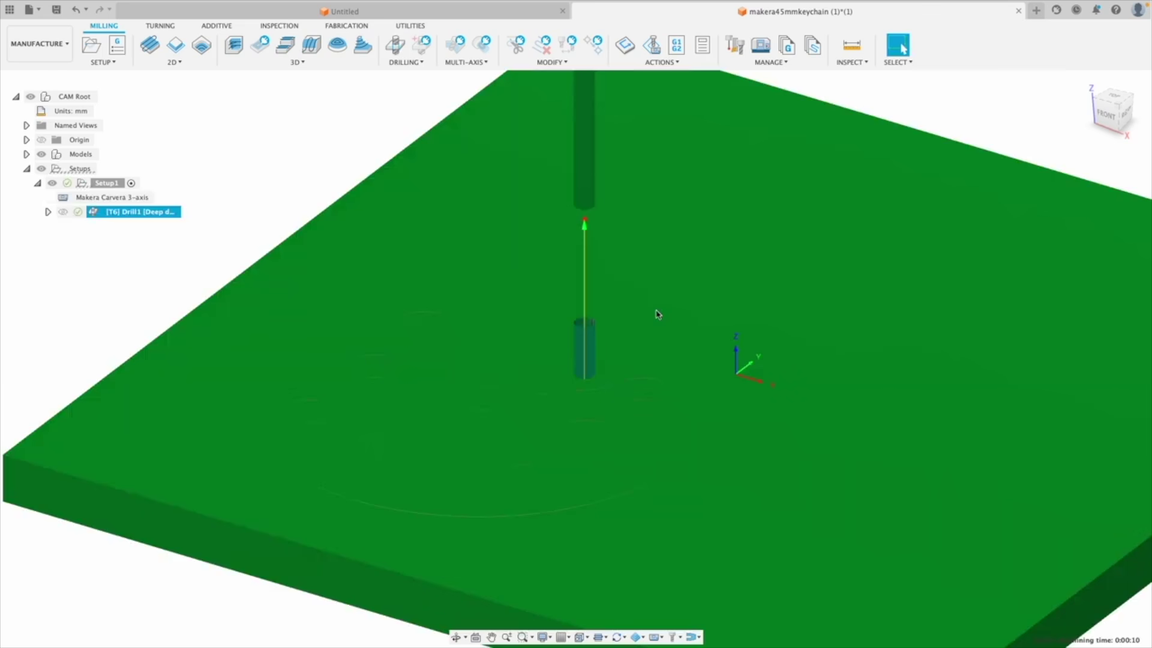
{"action": "middle_click_drag", "start_coordinate": [656, 313], "coordinate": [630, 350], "text": "shift"}
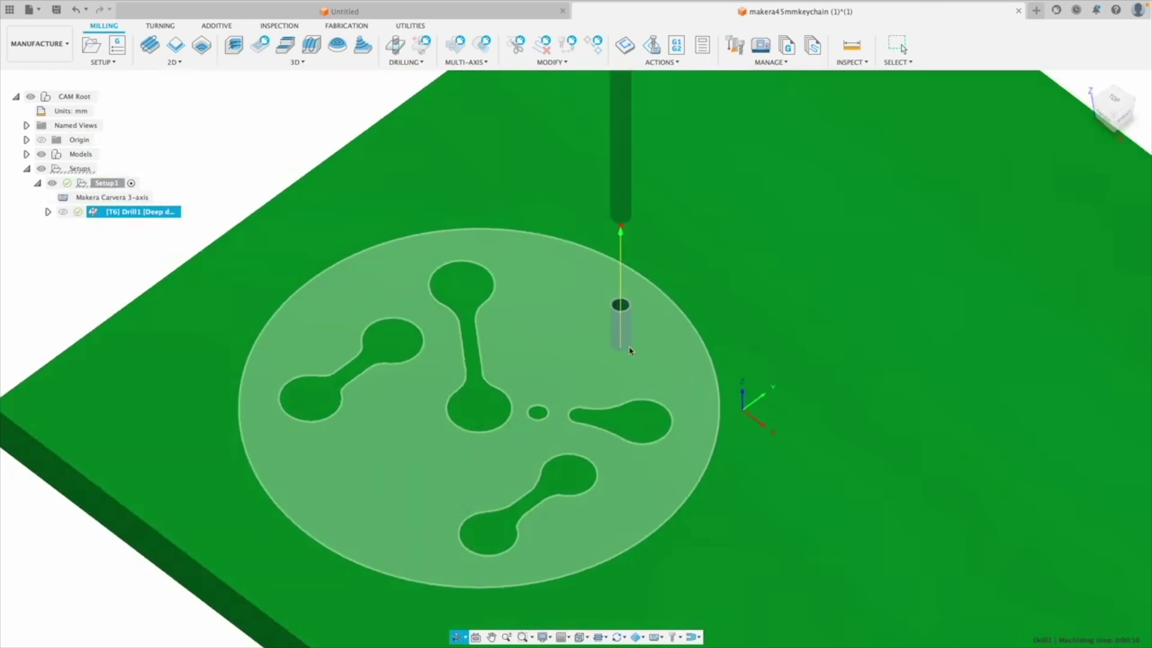
{"action": "left_click", "coordinate": [659, 62]}
{"action": "left_click", "coordinate": [665, 89]}
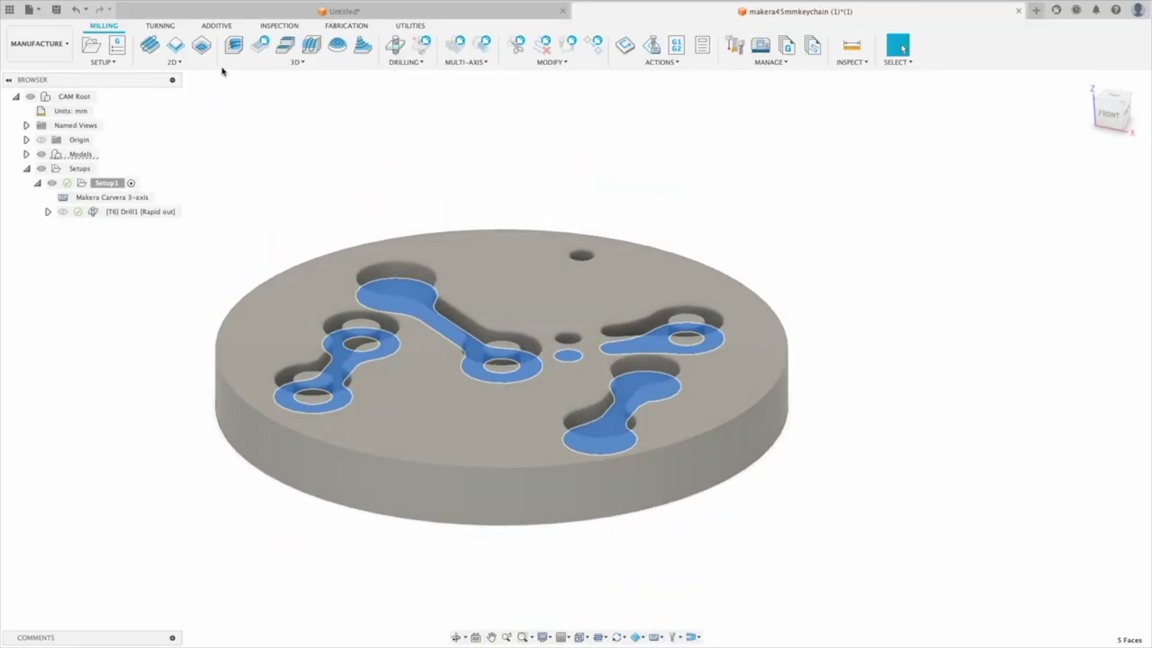
Step: Start a 2D Pocket and select the keychain's pocket floor face
{"action": "left_click", "coordinate": [174, 62]}
{"action": "left_click", "coordinate": [174, 88]}
{"action": "middle_click_drag", "start_coordinate": [463, 190], "coordinate": [596, 238], "text": "shift"}
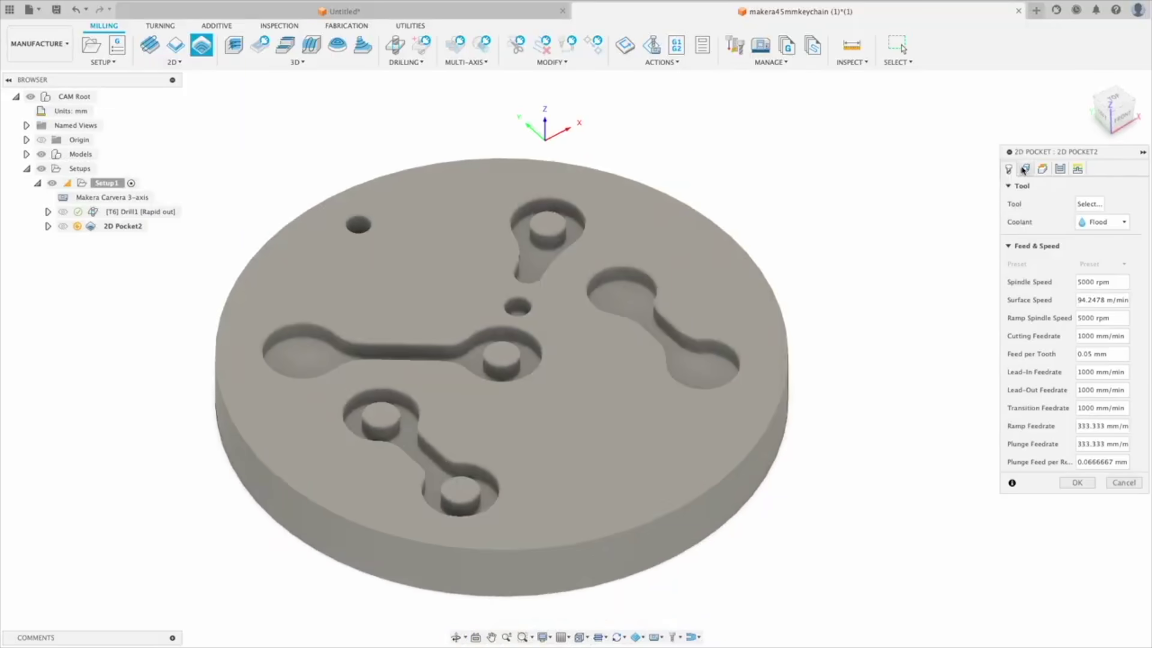
{"action": "left_click", "coordinate": [1024, 168]}
{"action": "left_click", "coordinate": [1087, 203]}
{"action": "left_click", "coordinate": [308, 358]}
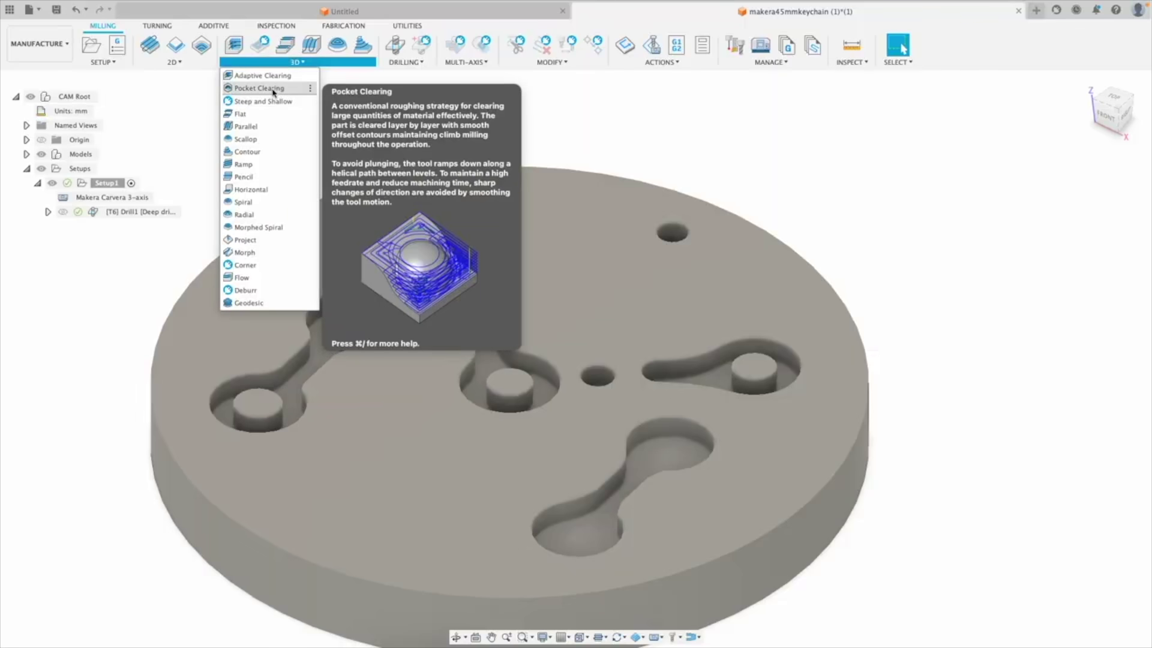
Step: Start a 3D Pocket Clearing with the tool 2 15° engraving bit at Aluminum feeds
{"action": "left_click", "coordinate": [270, 89]}
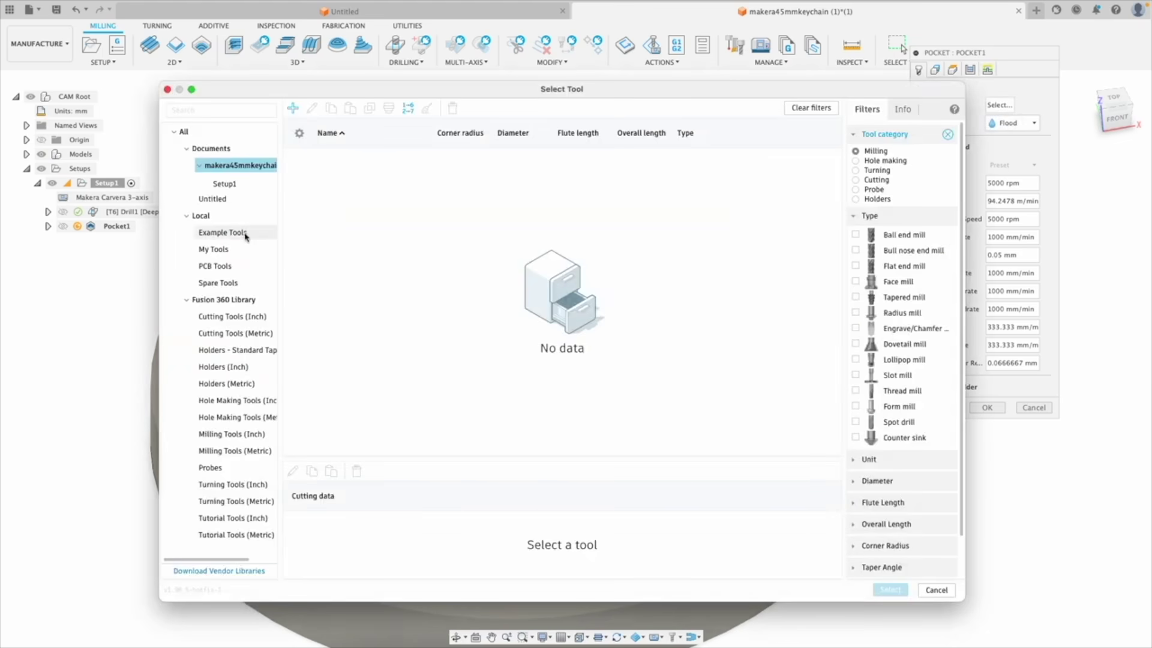
{"action": "left_click", "coordinate": [245, 234]}
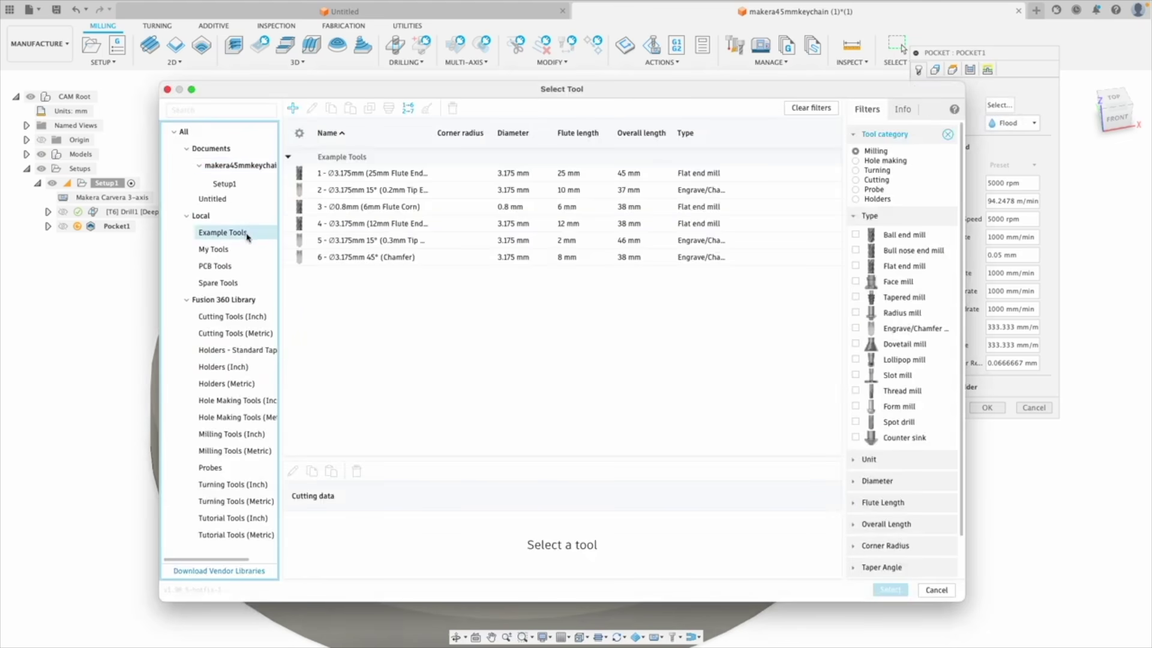
{"action": "left_click", "coordinate": [309, 190]}
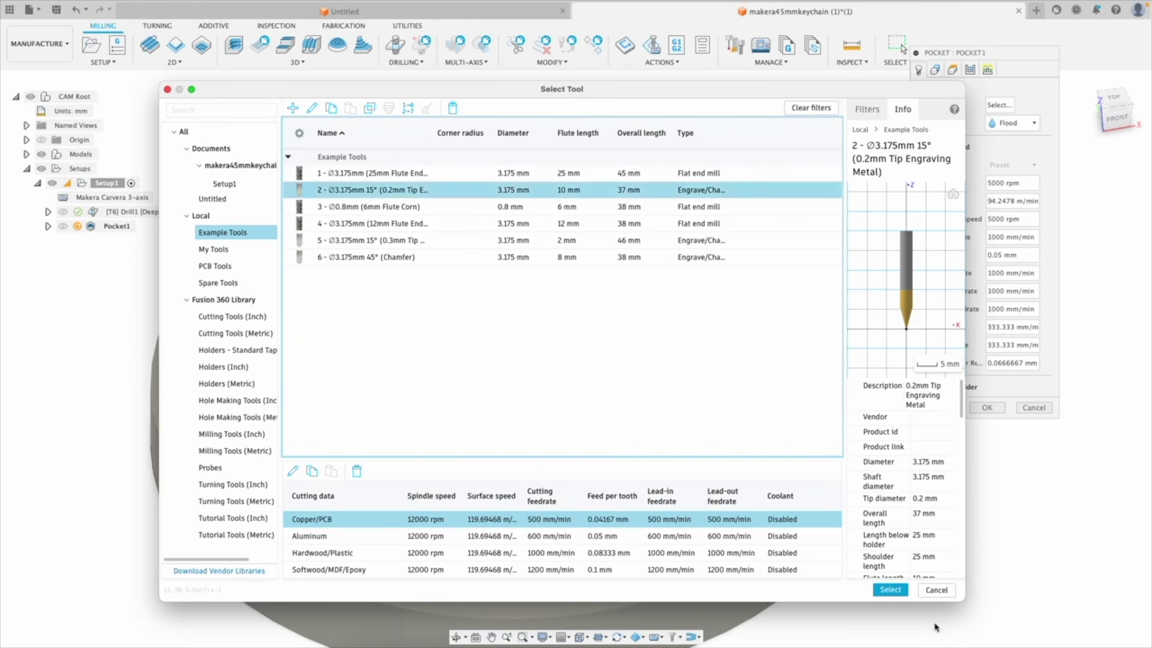
{"action": "left_click", "coordinate": [883, 590]}
{"action": "left_click", "coordinate": [1000, 188]}
{"action": "left_click", "coordinate": [1012, 224]}
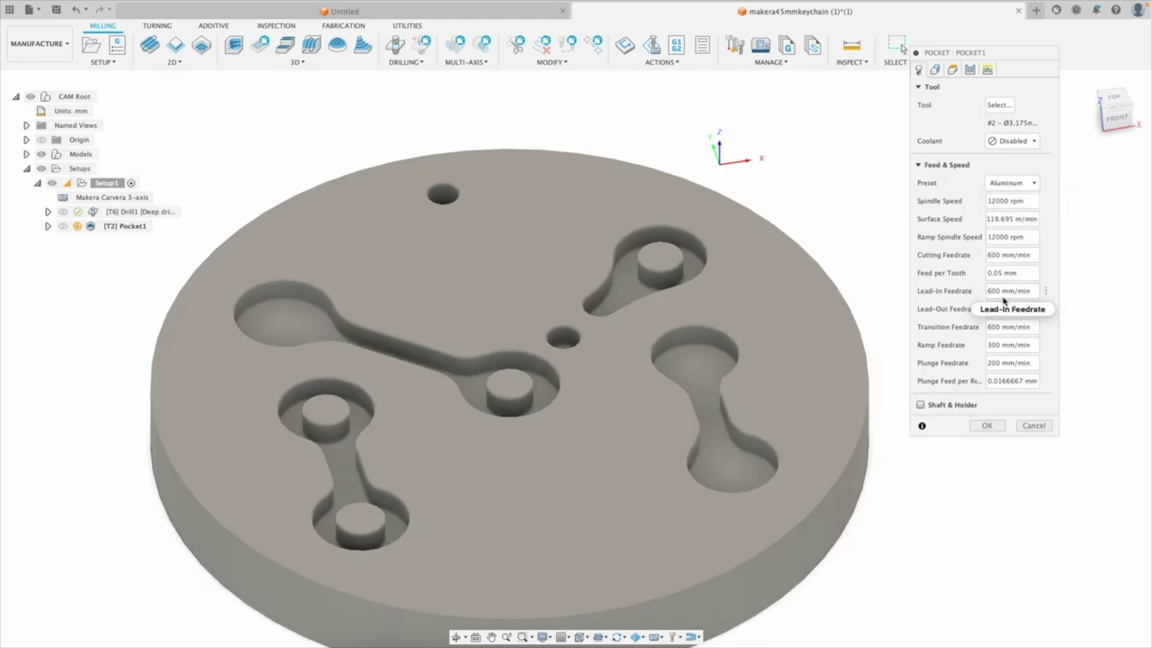
{"action": "middle_click_drag", "start_coordinate": [802, 355], "coordinate": [772, 353], "text": "shift"}
Step: Set the machining boundary to a Pockets selection of the same-plane floors; disable rest machining
{"action": "left_click", "coordinate": [935, 71]}
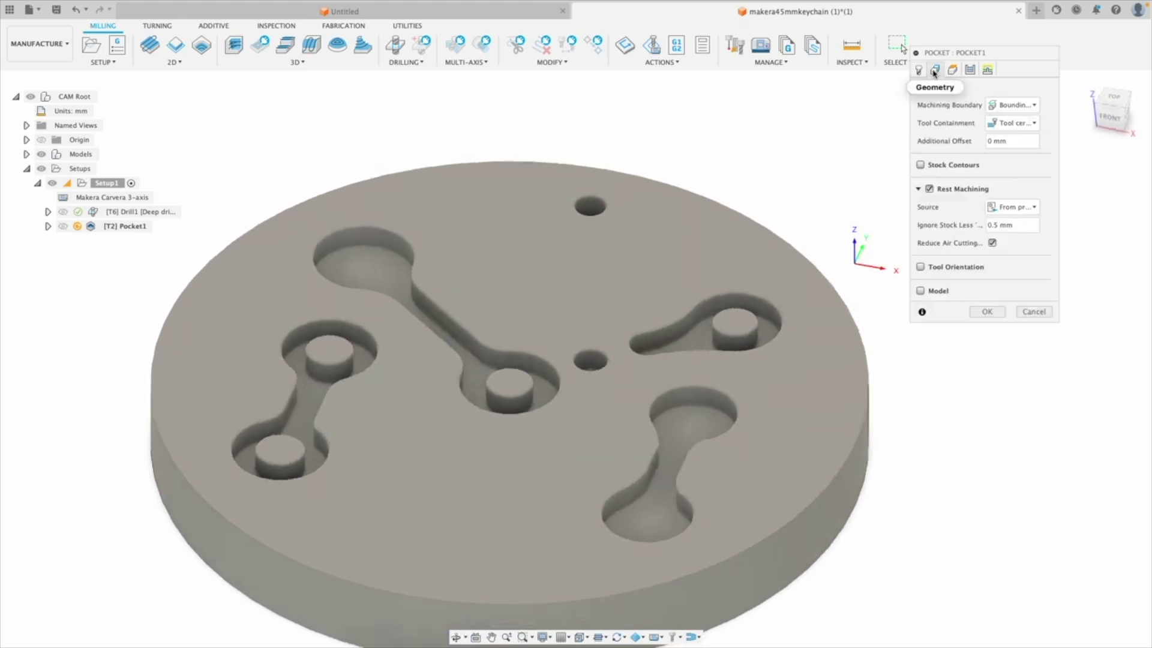
{"action": "left_click", "coordinate": [1013, 104]}
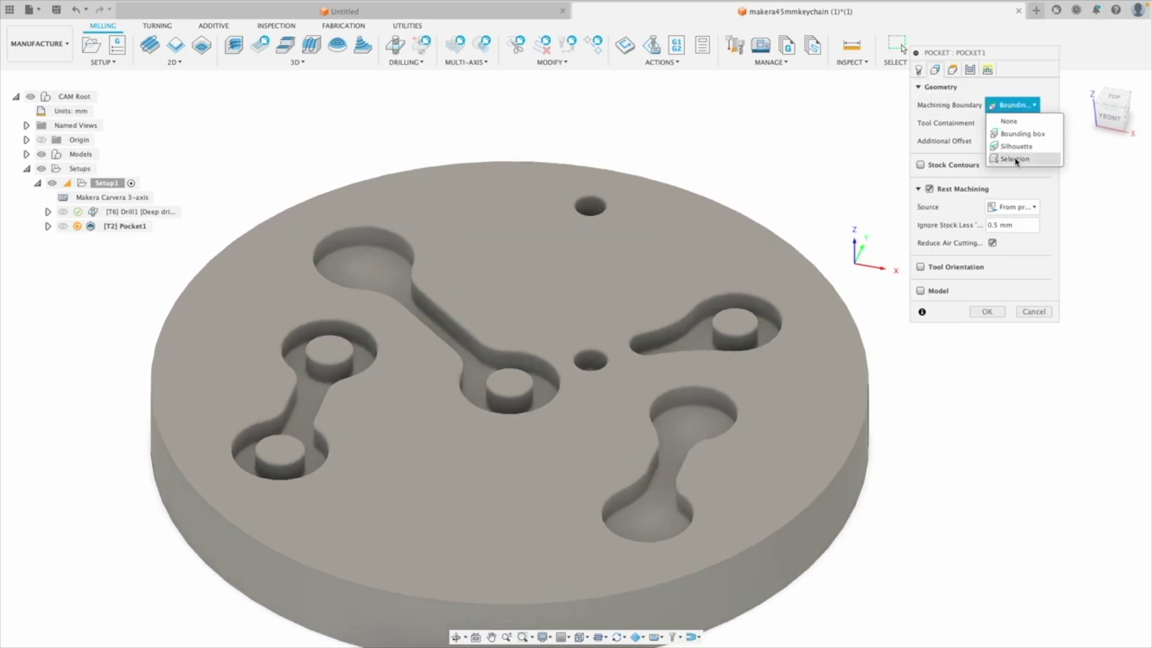
{"action": "left_click", "coordinate": [1017, 155]}
{"action": "left_click", "coordinate": [970, 162]}
{"action": "left_click", "coordinate": [959, 205]}
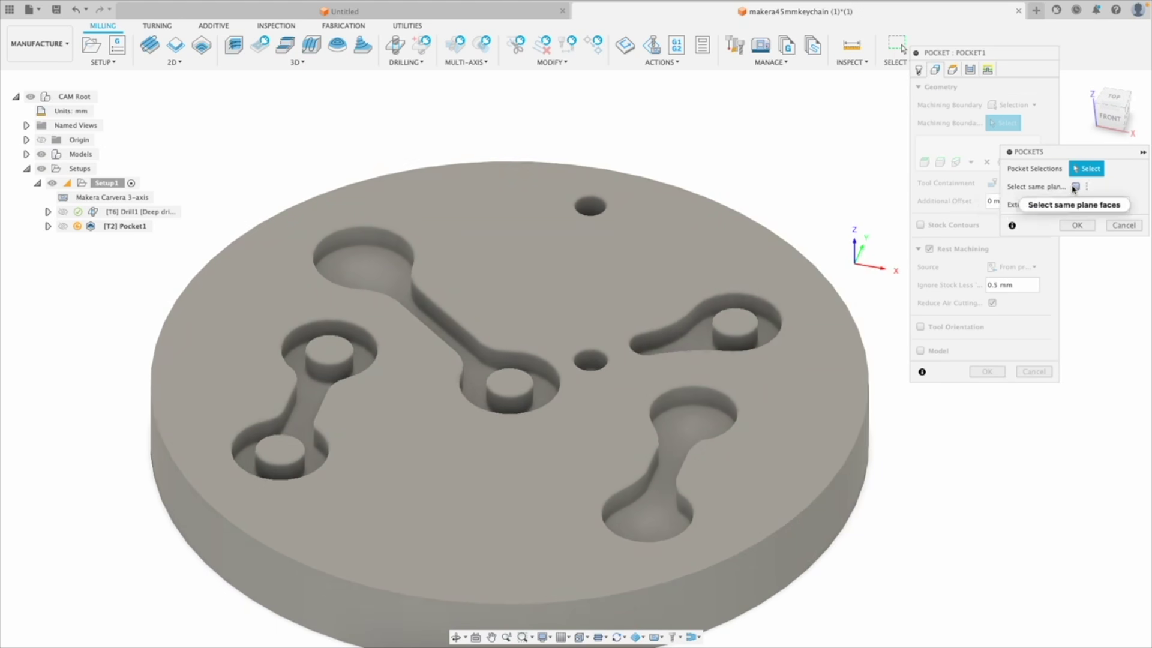
{"action": "left_click", "coordinate": [344, 265]}
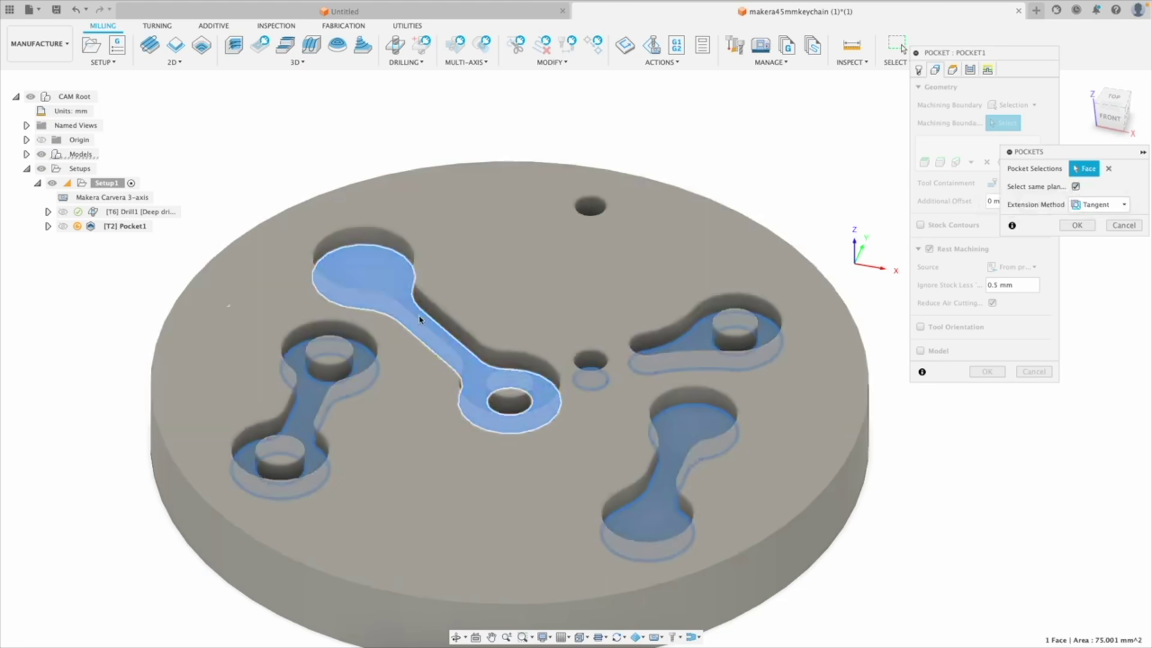
{"action": "left_click", "coordinate": [1077, 225]}
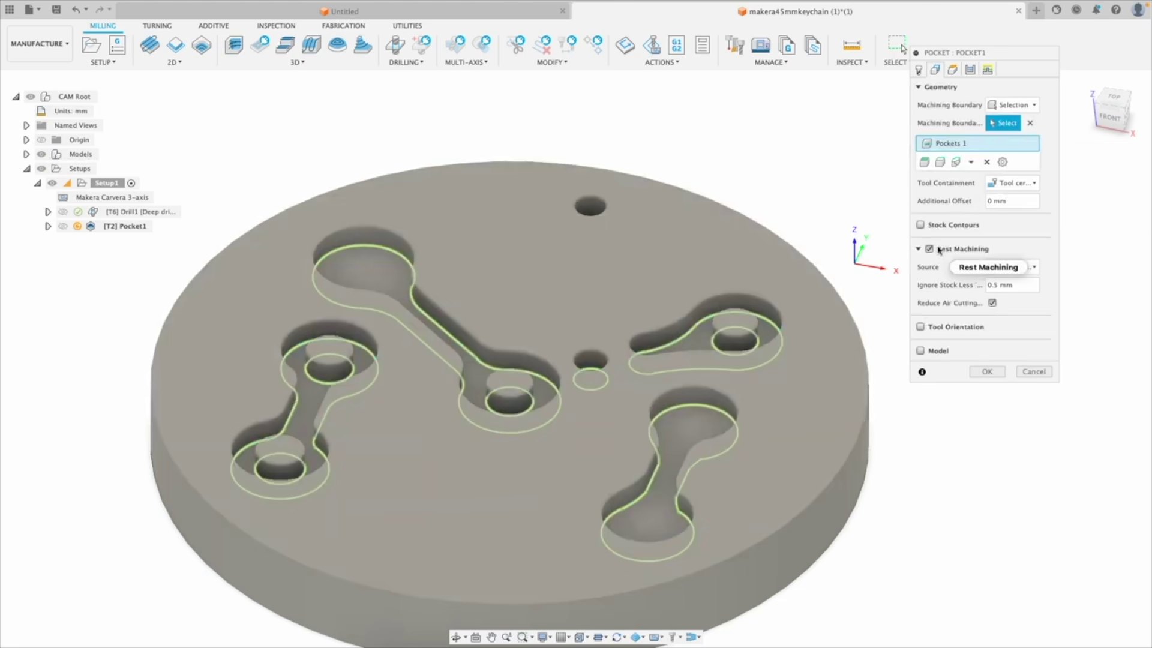
{"action": "left_click", "coordinate": [930, 248]}
Step: Reference clearance, retract and top heights to Model top, and bottom to the pocket floor
{"action": "left_click", "coordinate": [929, 249]}
{"action": "left_click", "coordinate": [953, 69]}
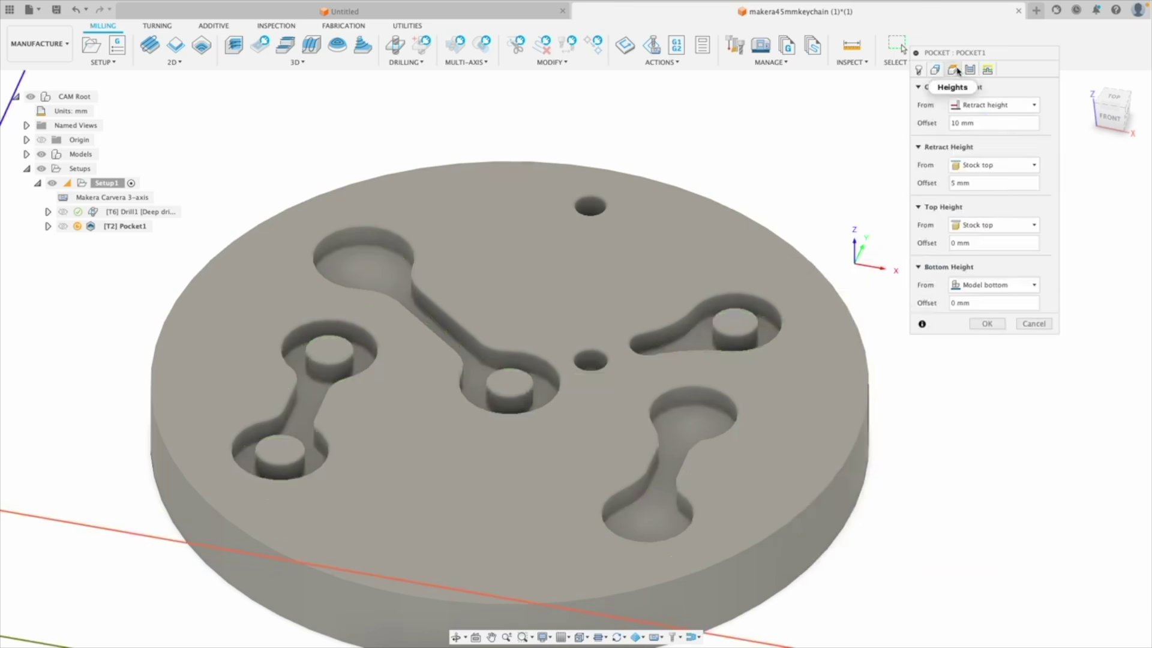
{"action": "left_click", "coordinate": [984, 106]}
{"action": "left_click", "coordinate": [984, 159]}
{"action": "left_click", "coordinate": [993, 165]}
{"action": "left_click", "coordinate": [980, 219]}
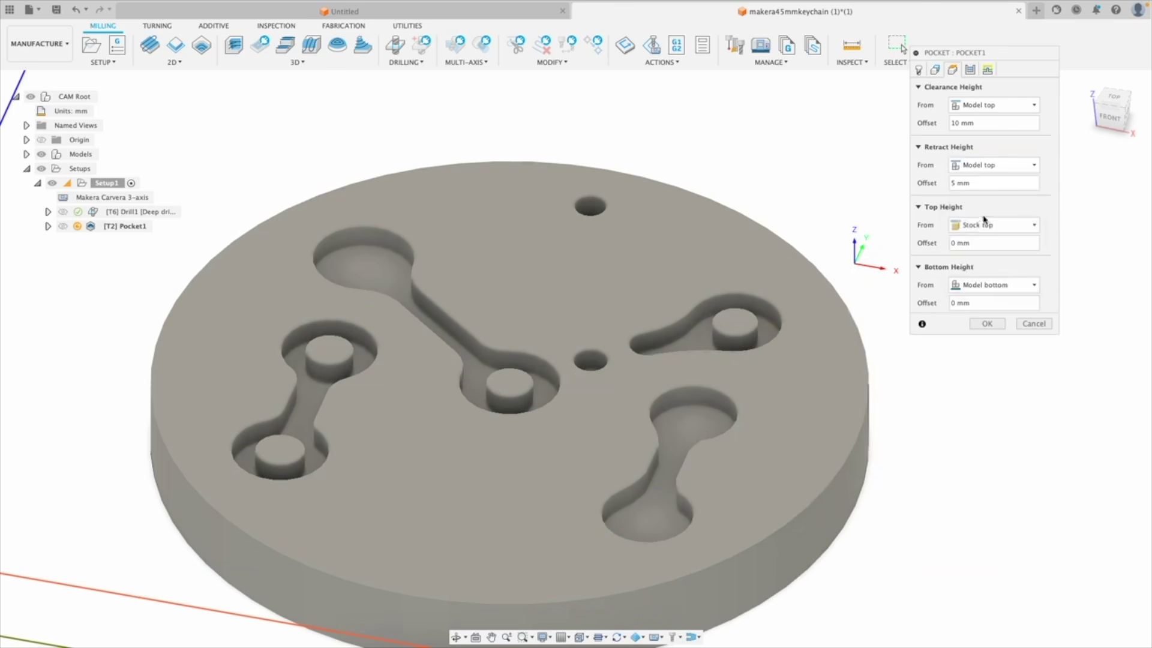
{"action": "left_click", "coordinate": [993, 225]}
{"action": "left_click", "coordinate": [984, 279]}
{"action": "left_click", "coordinate": [984, 282]}
{"action": "left_click", "coordinate": [984, 389]}
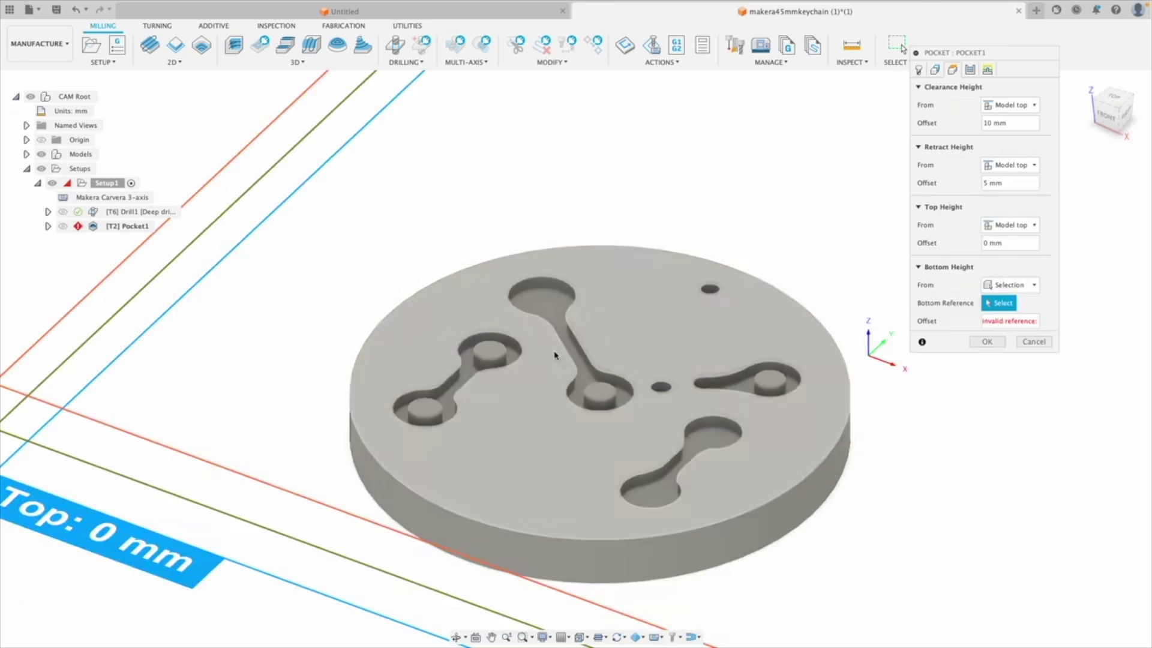
{"action": "left_click", "coordinate": [549, 308]}
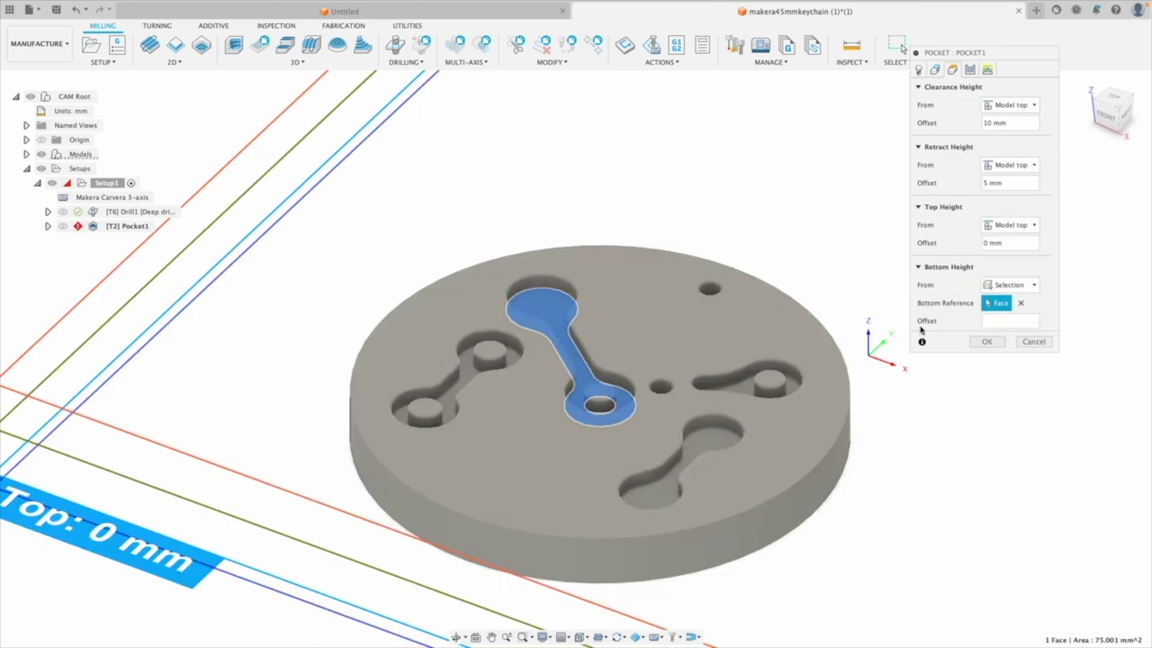
Step: On Passes, turn off stock to leave and enable feed optimization
{"action": "left_click", "coordinate": [970, 70]}
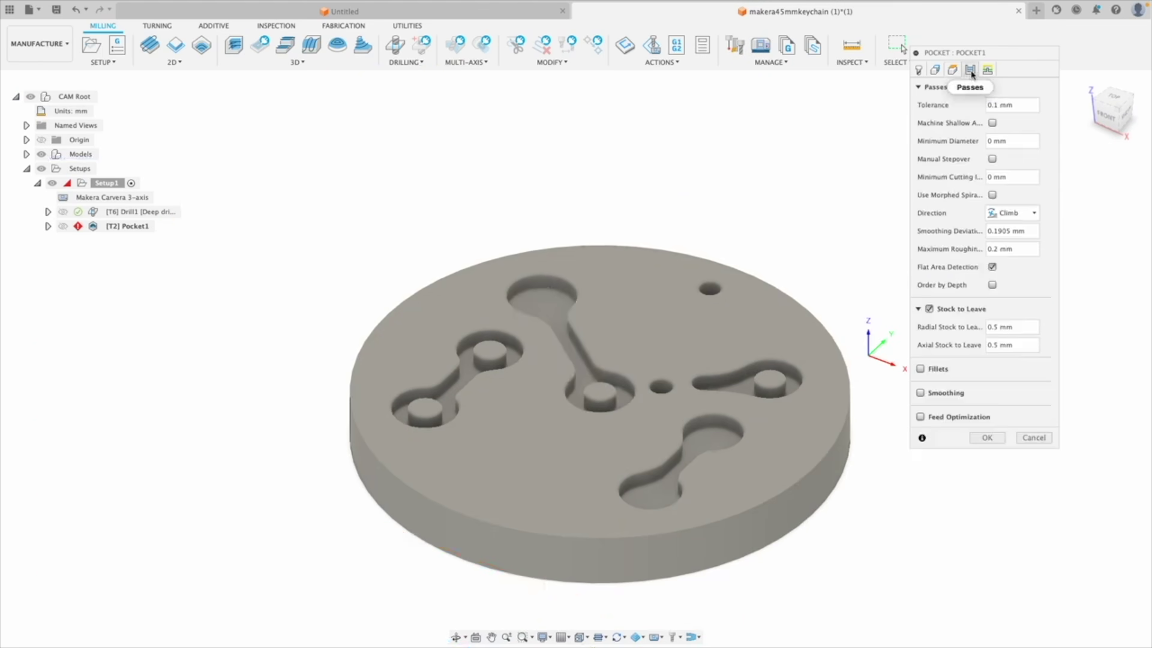
{"action": "middle_click_drag", "start_coordinate": [897, 446], "coordinate": [949, 468], "text": "shift"}
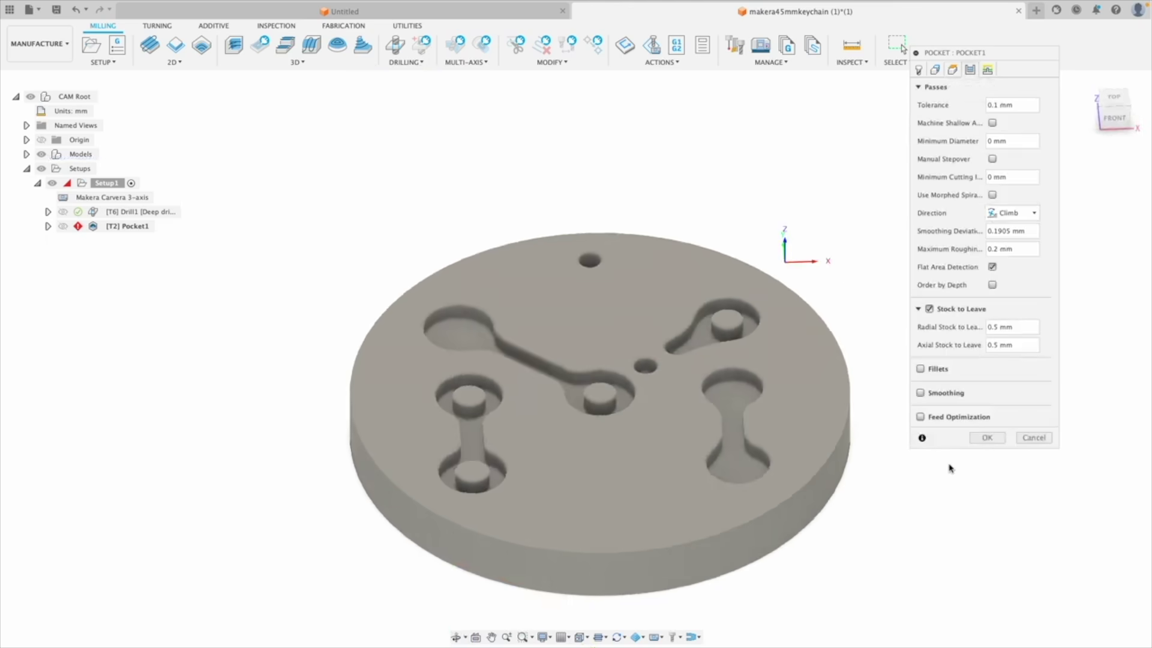
{"action": "mouse_move", "coordinate": [1010, 252]}
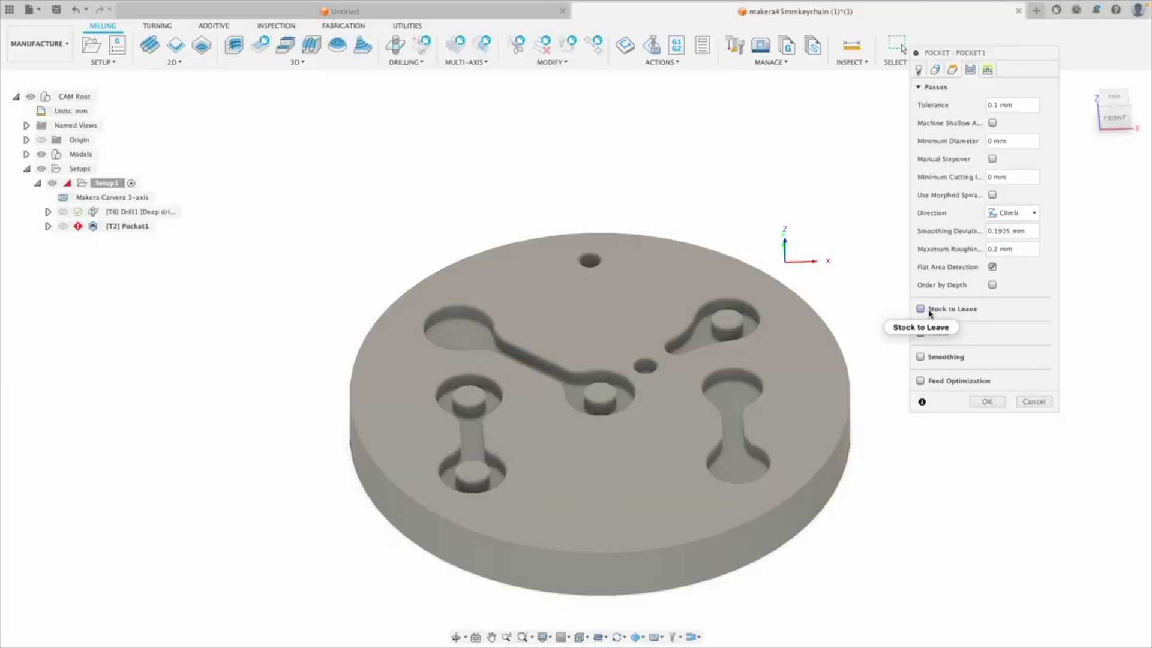
{"action": "left_click", "coordinate": [921, 382]}
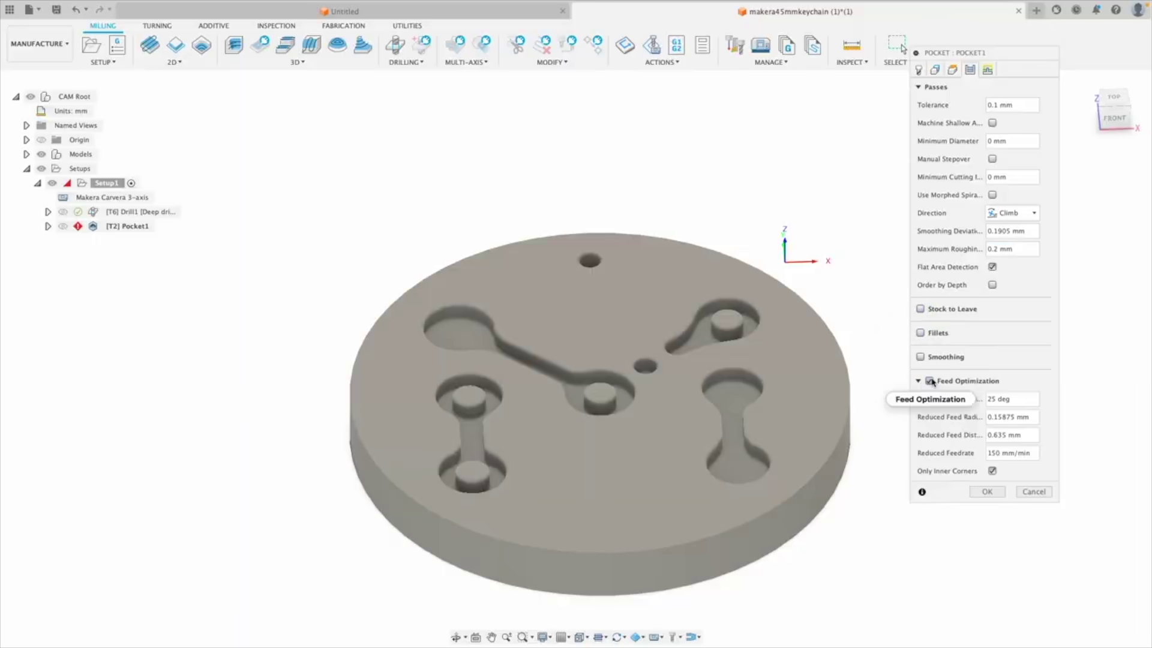
{"action": "left_click", "coordinate": [988, 70]}
Step: Generate Pocket1 and play its simulation, watching the pockets cut from the front
{"action": "left_click", "coordinate": [986, 521]}
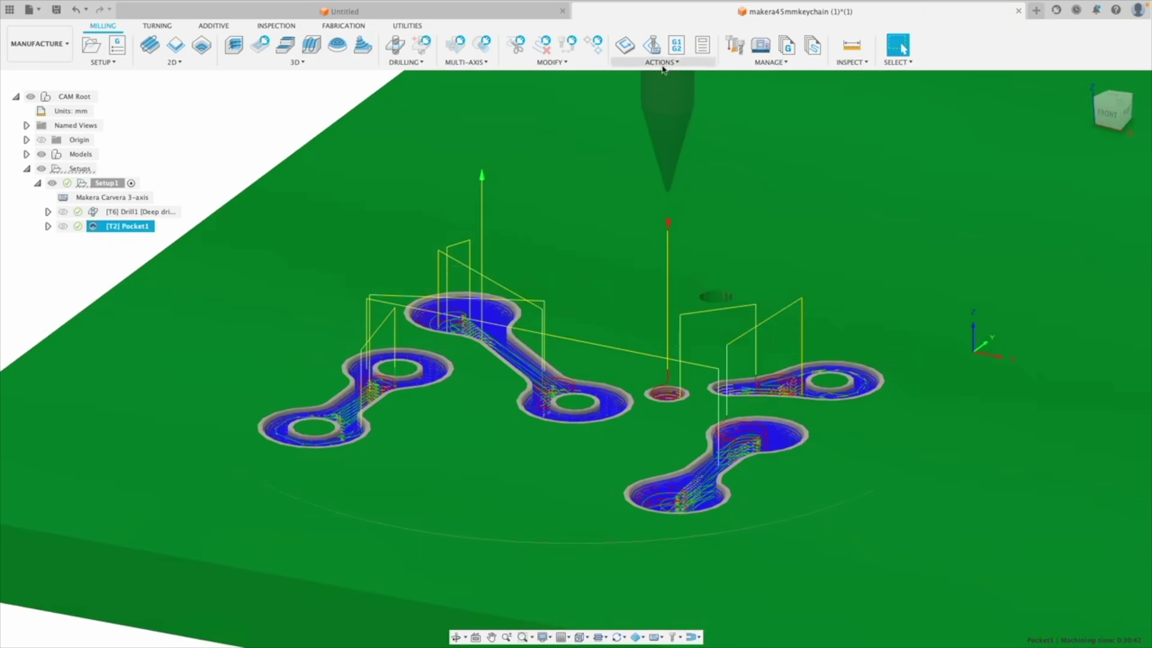
{"action": "left_click", "coordinate": [661, 61]}
{"action": "left_click", "coordinate": [639, 88]}
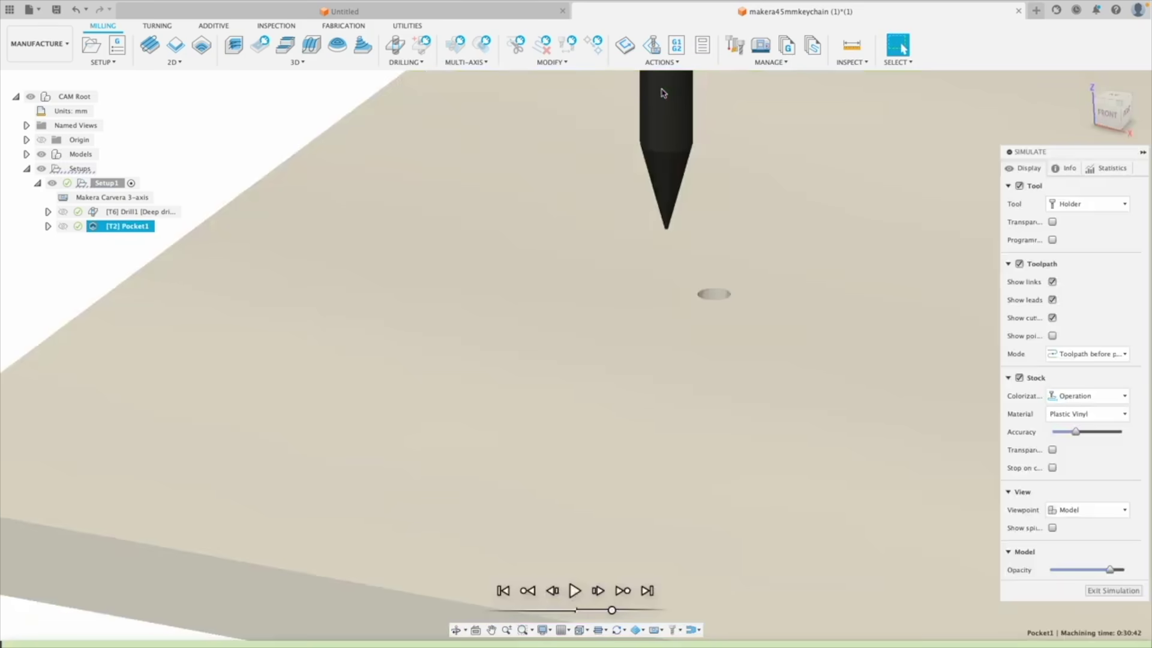
{"action": "left_click", "coordinate": [576, 591]}
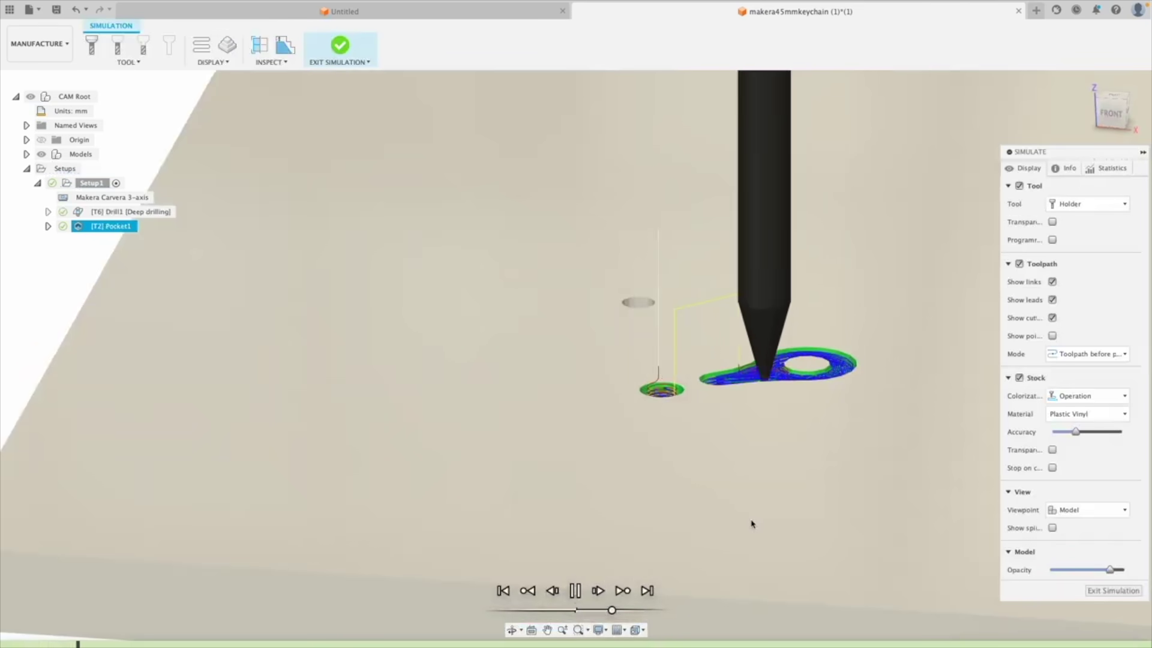
{"action": "middle_click_drag", "start_coordinate": [753, 521], "coordinate": [867, 442], "text": "shift"}
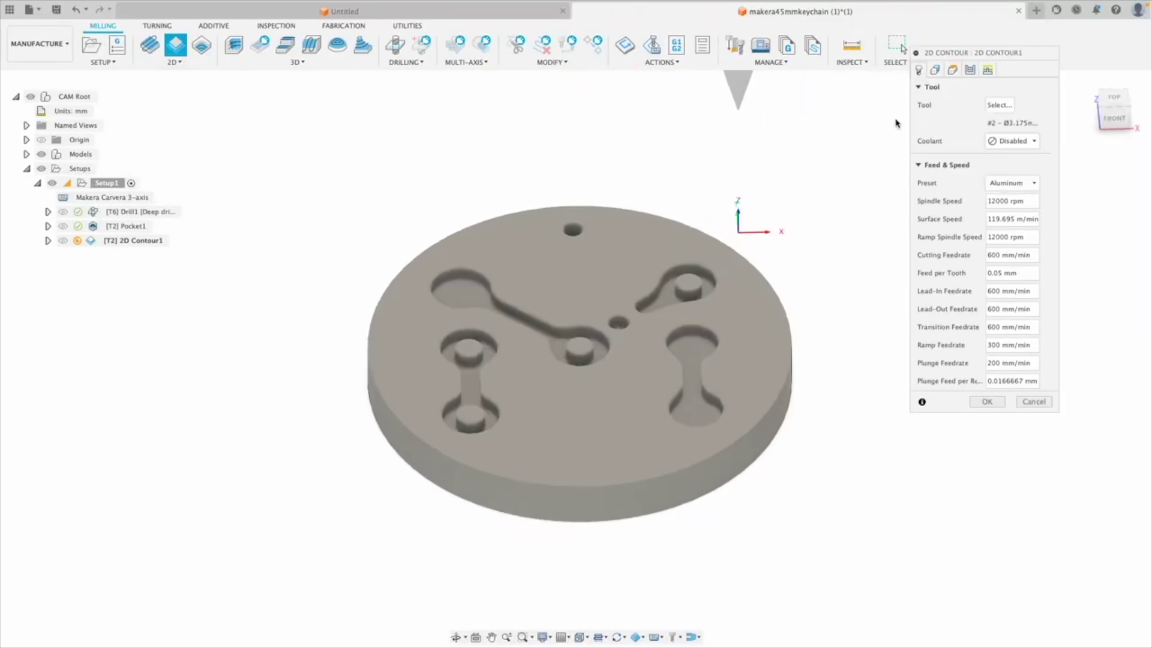
Step: Assign Example Tools tool 4, the Ø3.175mm 12mm-flute flat end mill, with Aluminum feeds
{"action": "left_click", "coordinate": [999, 106]}
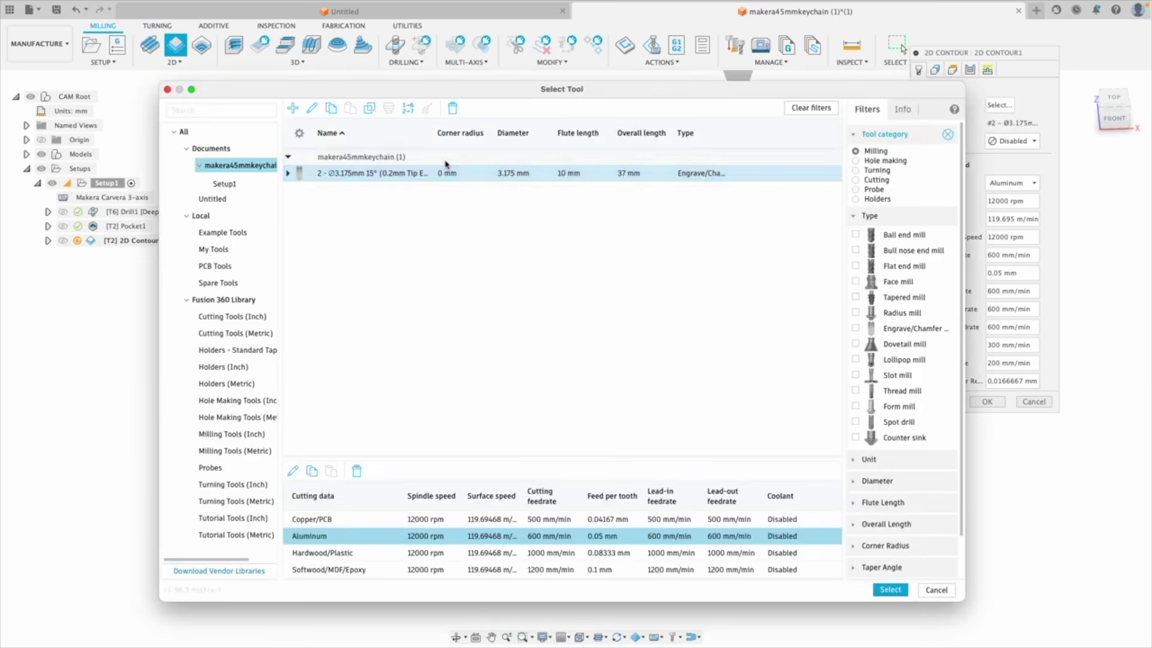
{"action": "left_click", "coordinate": [221, 234]}
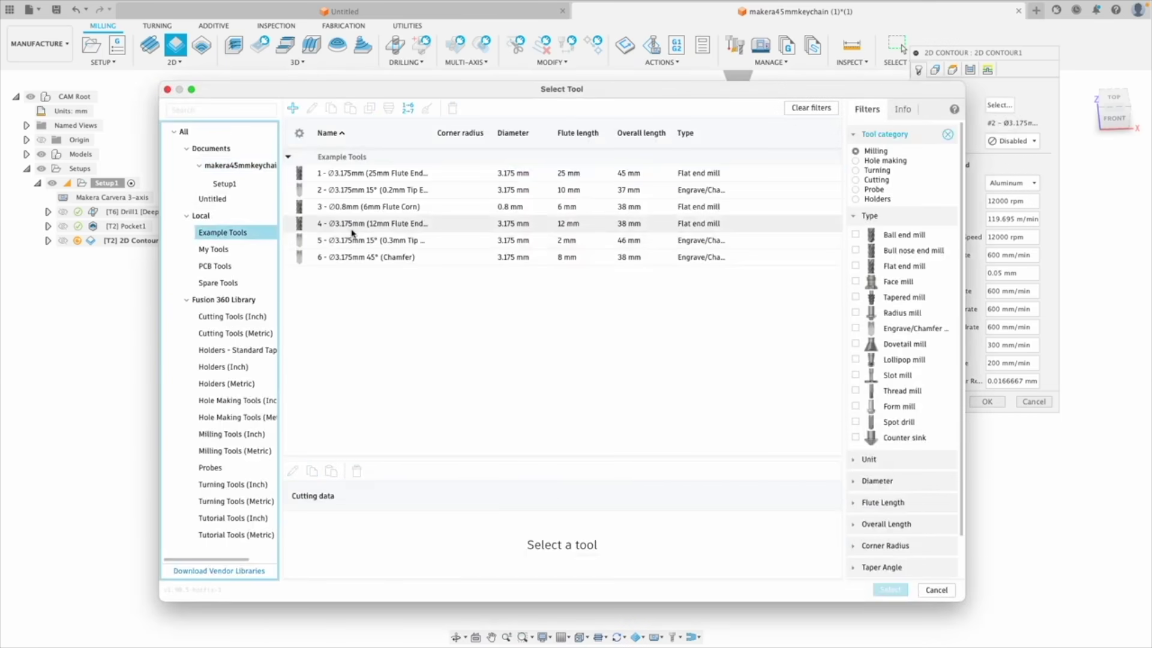
{"action": "left_click", "coordinate": [366, 225]}
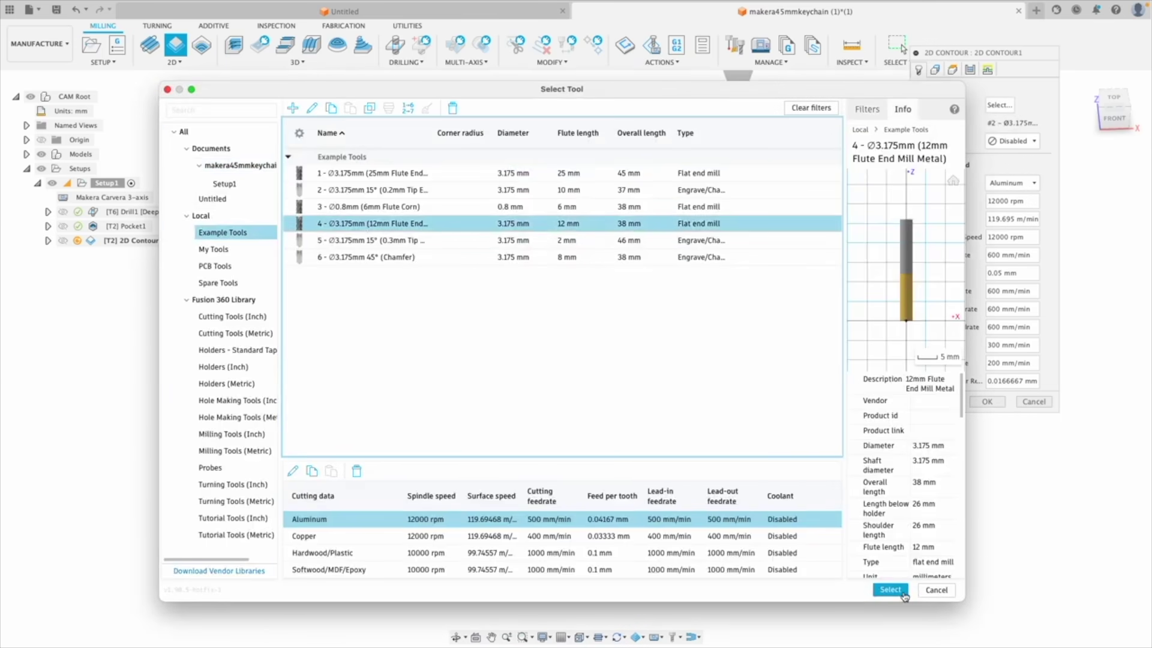
{"action": "left_click", "coordinate": [890, 589]}
{"action": "left_click", "coordinate": [1009, 184]}
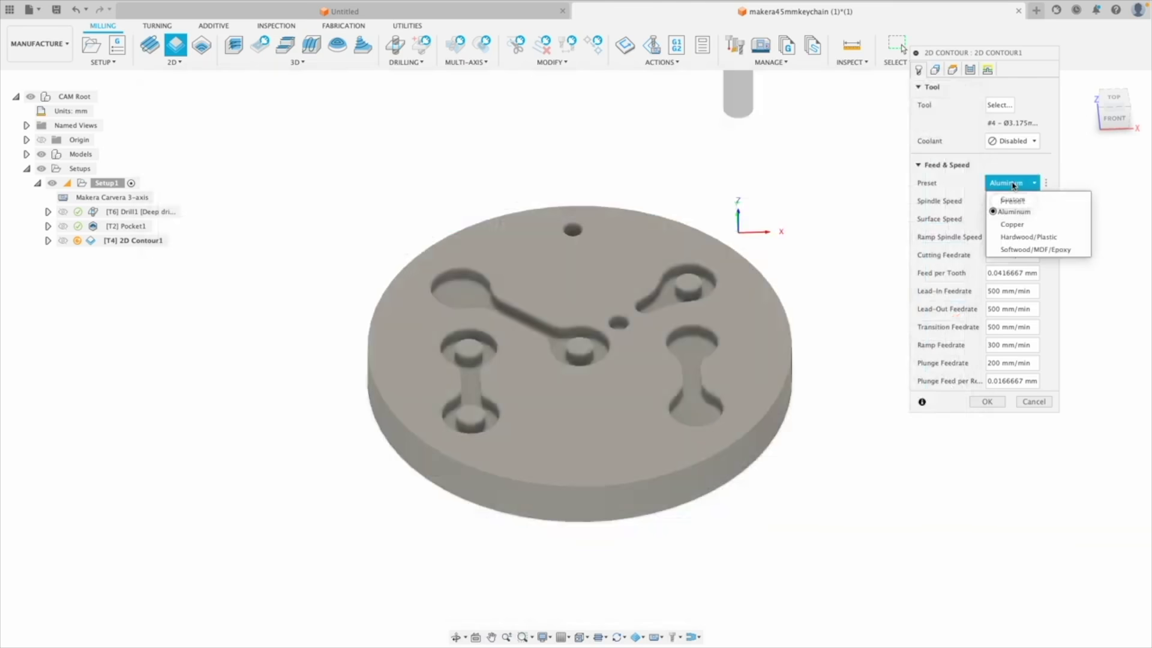
Step: Keep the Aluminum feed preset and chain the contour to the disc's bottom outer edge
{"action": "left_click", "coordinate": [1018, 214]}
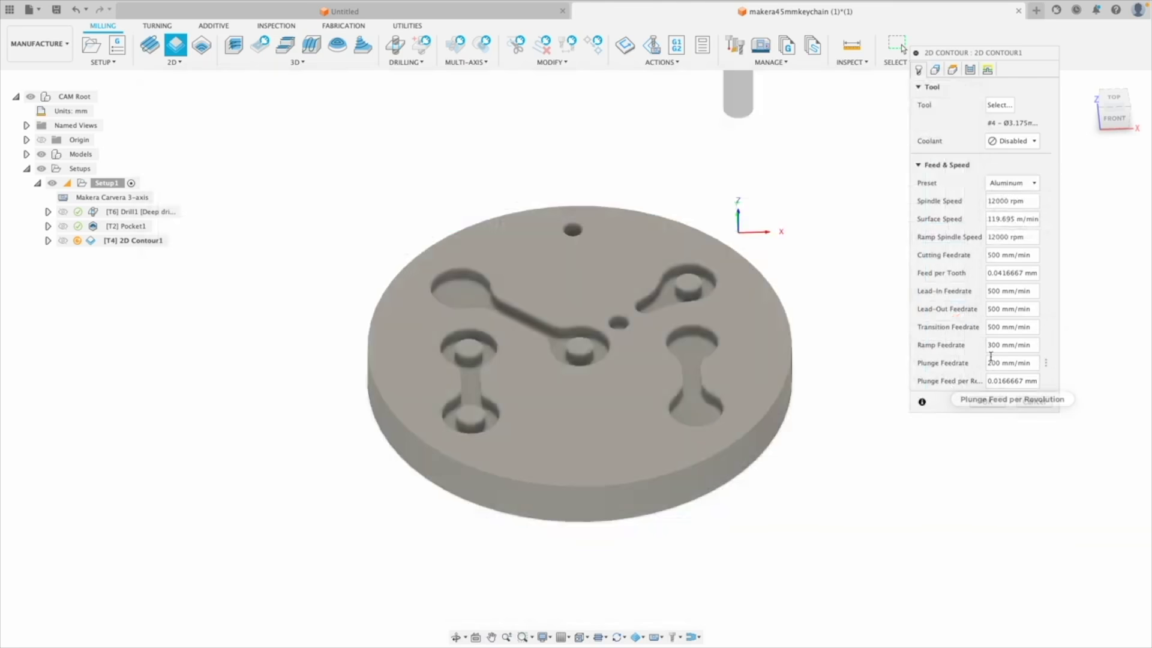
{"action": "left_click", "coordinate": [935, 71]}
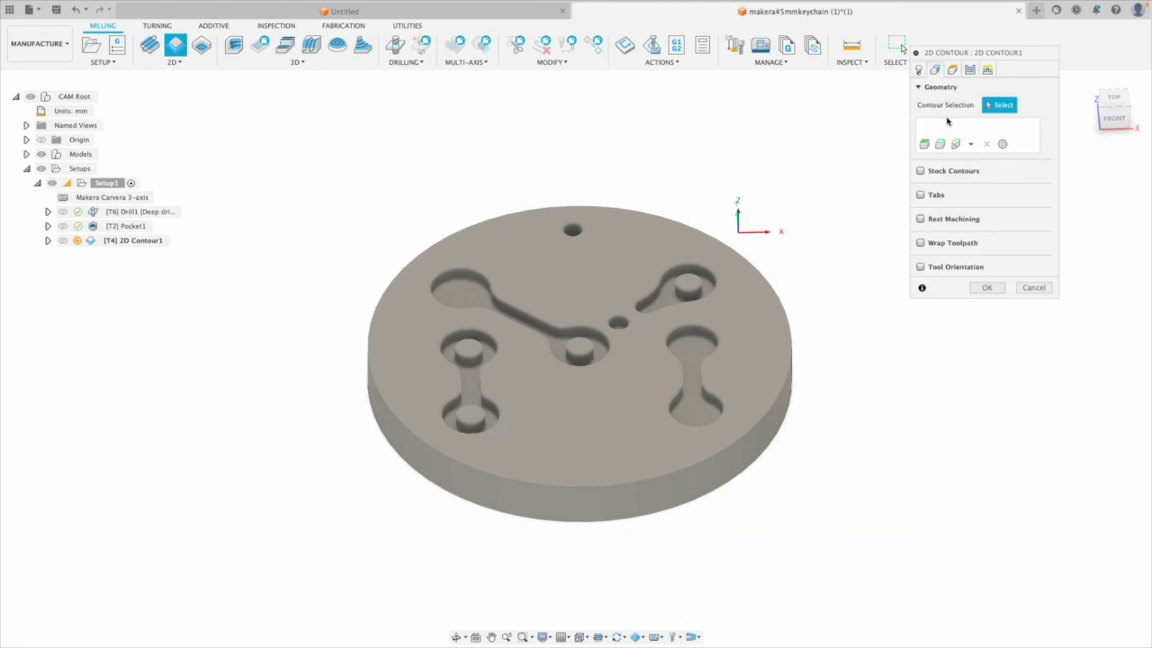
{"action": "left_click", "coordinate": [940, 144]}
{"action": "left_click", "coordinate": [766, 463]}
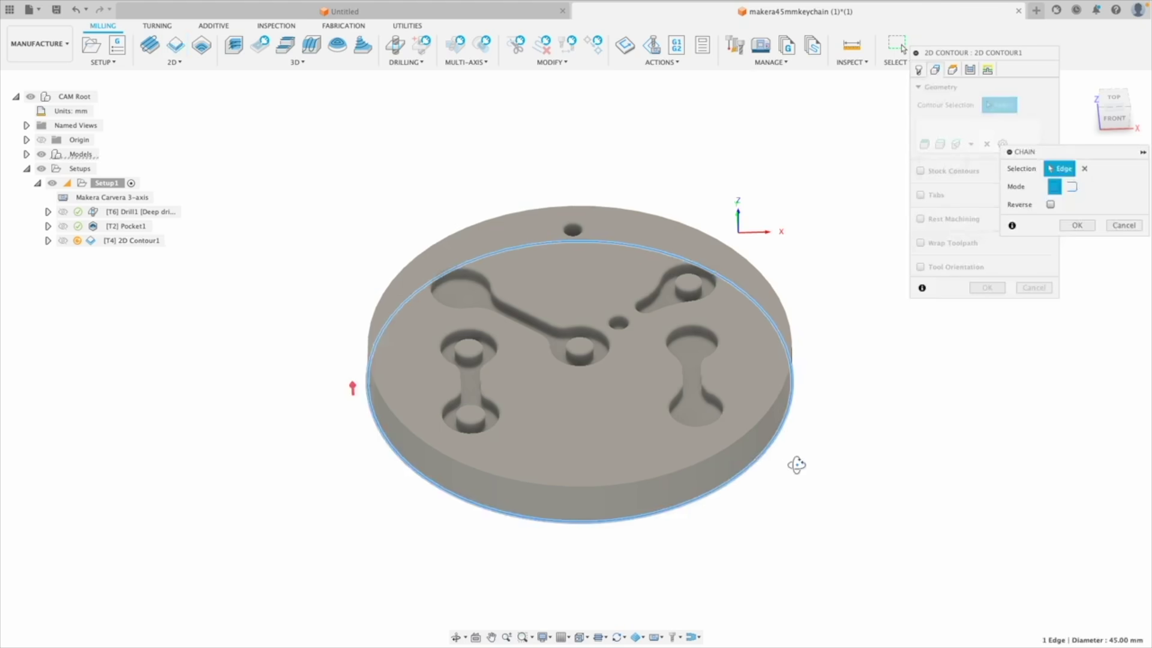
{"action": "middle_click_drag", "start_coordinate": [797, 463], "coordinate": [773, 445], "text": "shift"}
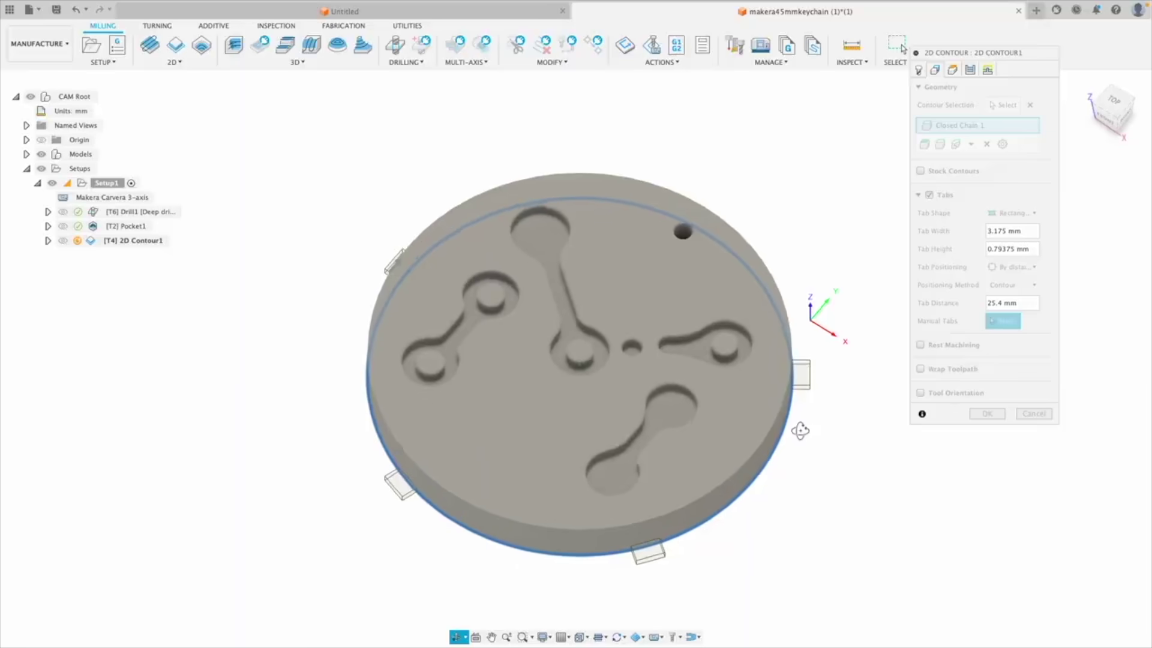
Step: Place two manual tabs on opposite sides of the disc with 1.5 mm tab height
{"action": "left_click", "coordinate": [1021, 268]}
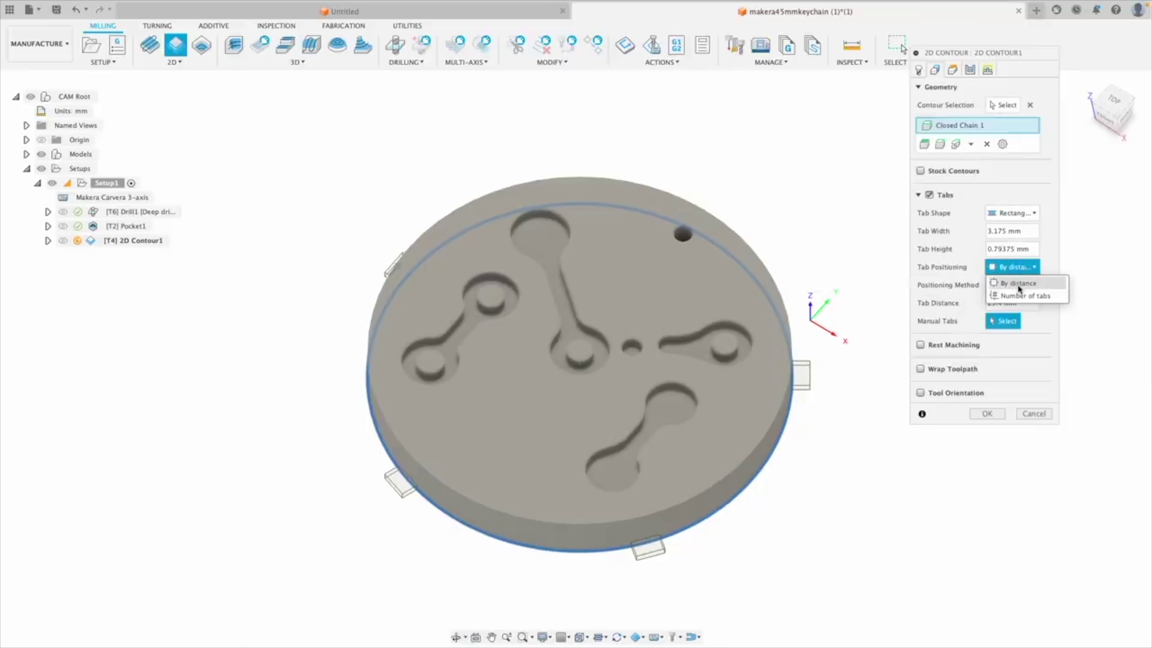
{"action": "left_click", "coordinate": [1018, 295]}
{"action": "left_click", "coordinate": [1016, 285]}
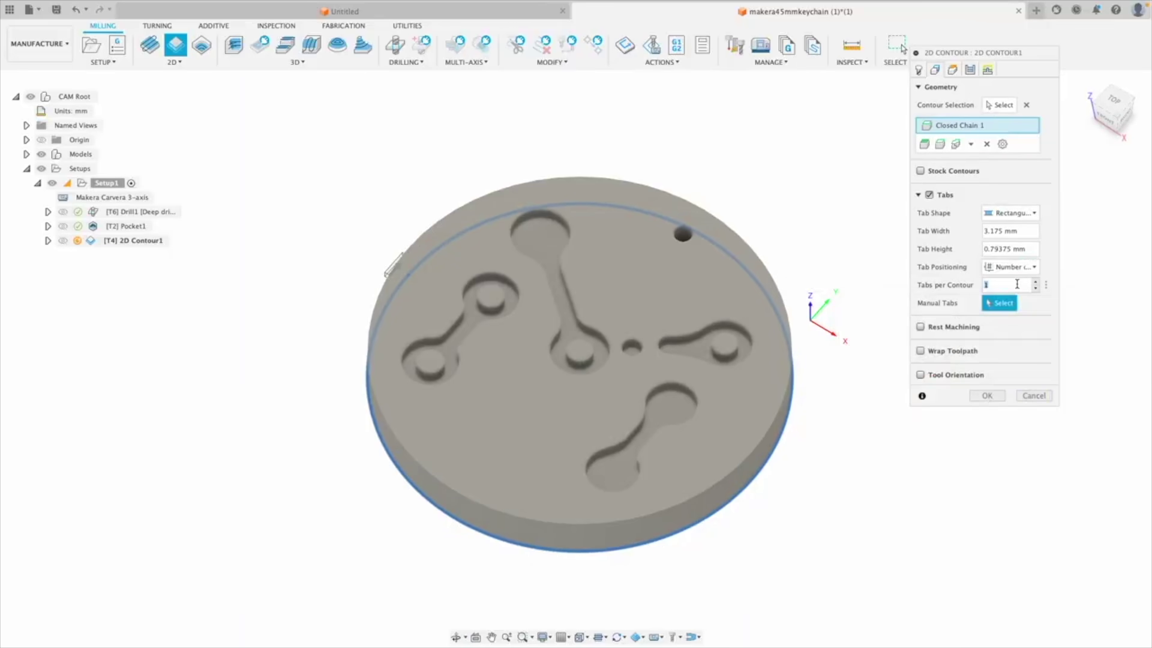
{"action": "left_click", "coordinate": [774, 474]}
{"action": "middle_click_drag", "start_coordinate": [756, 501], "coordinate": [805, 419], "text": "shift"}
{"action": "left_click", "coordinate": [398, 475]}
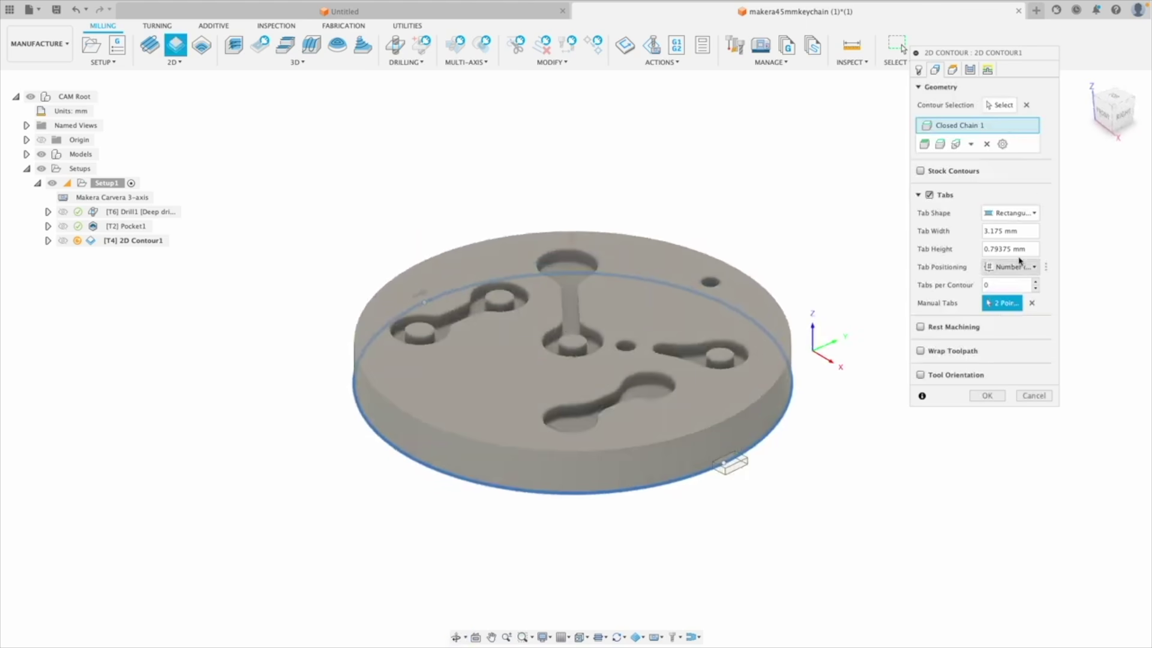
{"action": "left_click", "coordinate": [1003, 248]}
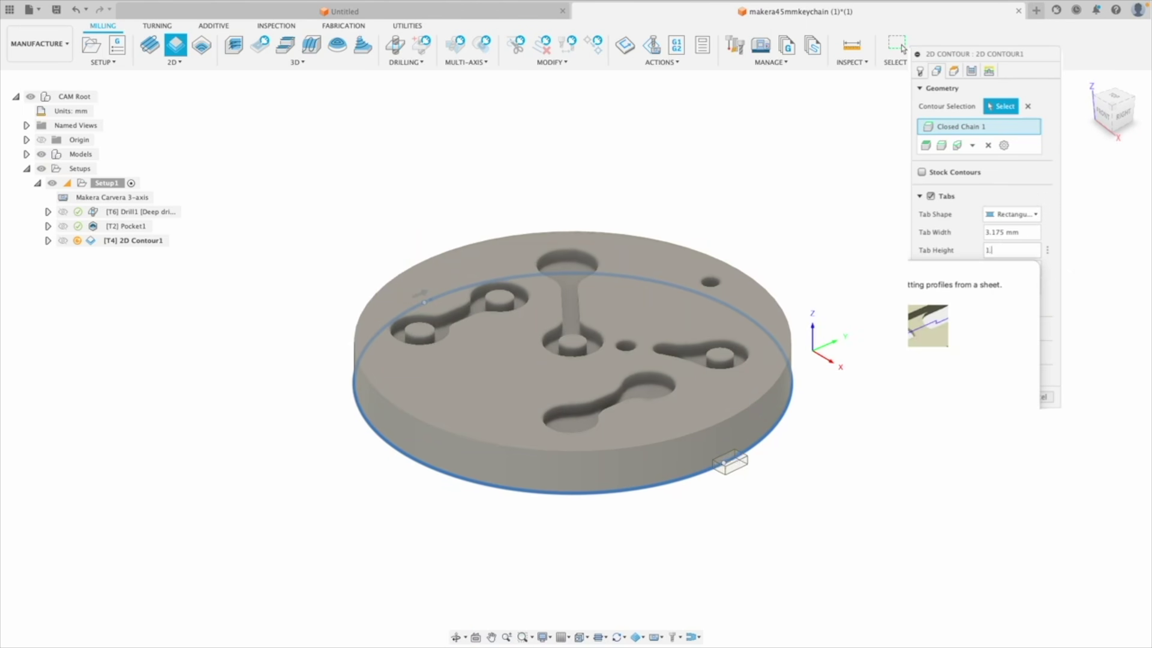
{"action": "type", "text": "1.5"}
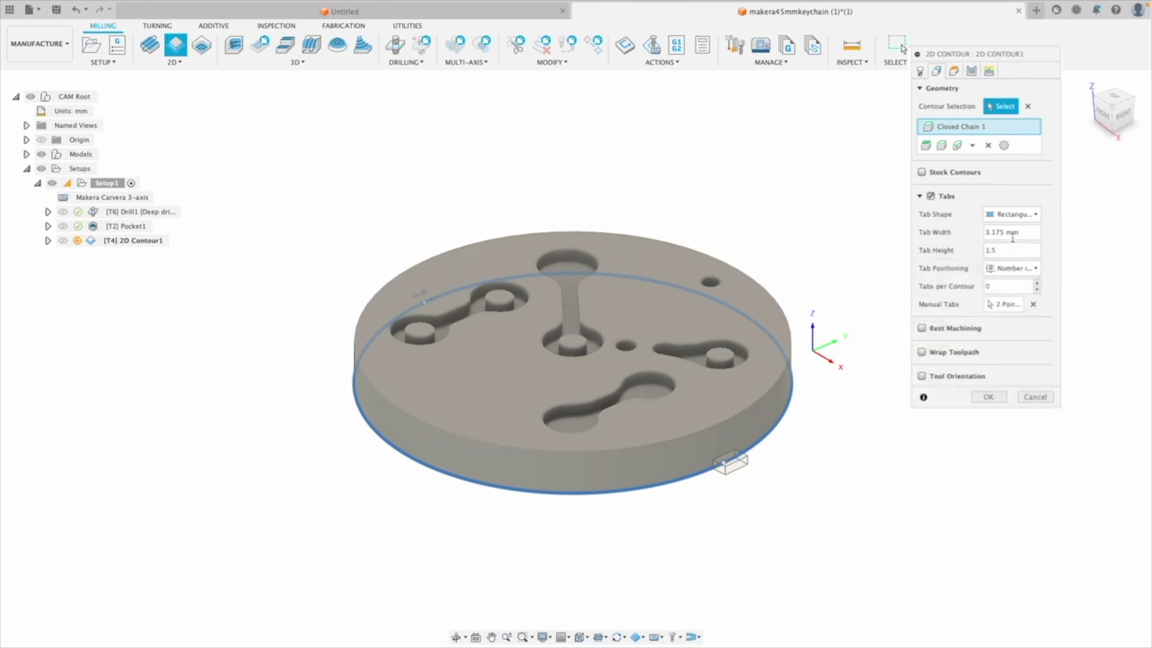
Step: Reference clearance, retract, feed and top heights to Model top, and bottom height to Model bottom
{"action": "left_click", "coordinate": [953, 71]}
{"action": "left_click", "coordinate": [985, 105]}
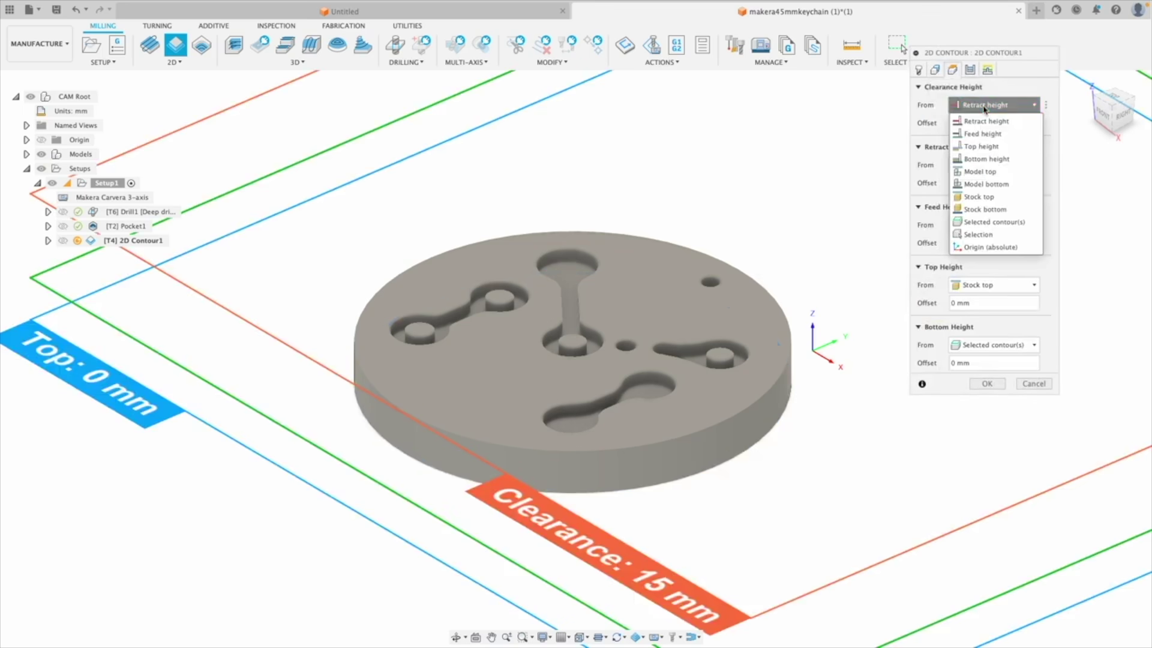
{"action": "left_click", "coordinate": [987, 172]}
{"action": "left_click", "coordinate": [992, 165]}
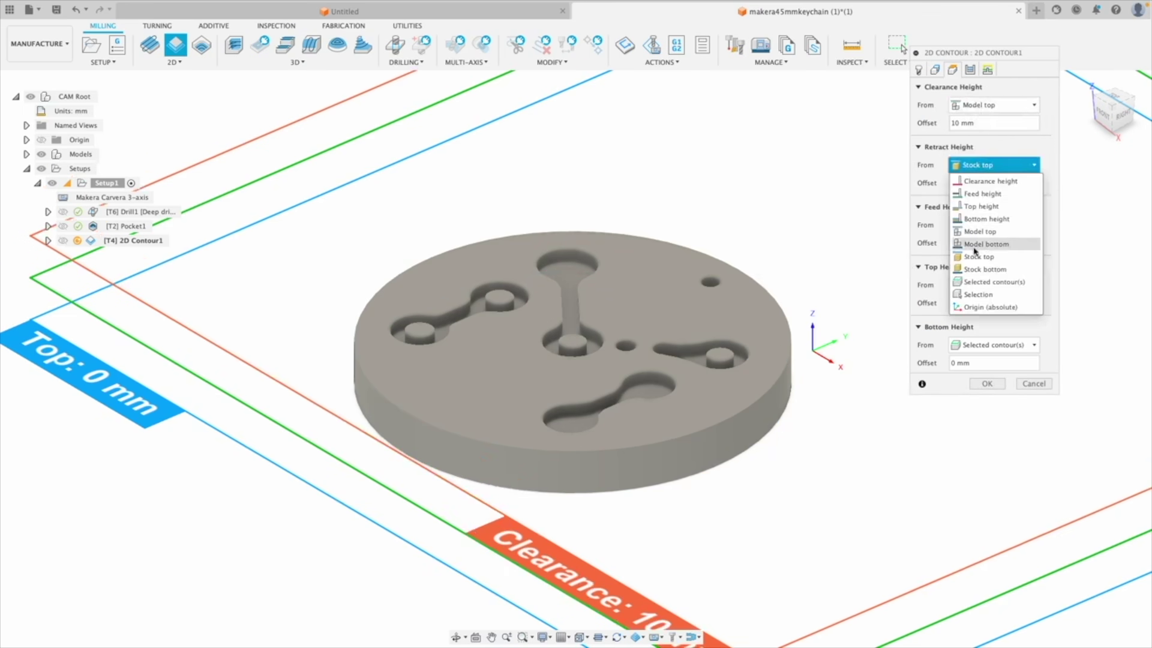
{"action": "left_click", "coordinate": [984, 244]}
{"action": "left_click", "coordinate": [993, 225]}
{"action": "left_click", "coordinate": [984, 303]}
{"action": "left_click", "coordinate": [993, 285]}
{"action": "left_click", "coordinate": [979, 413]}
{"action": "left_click", "coordinate": [990, 345]}
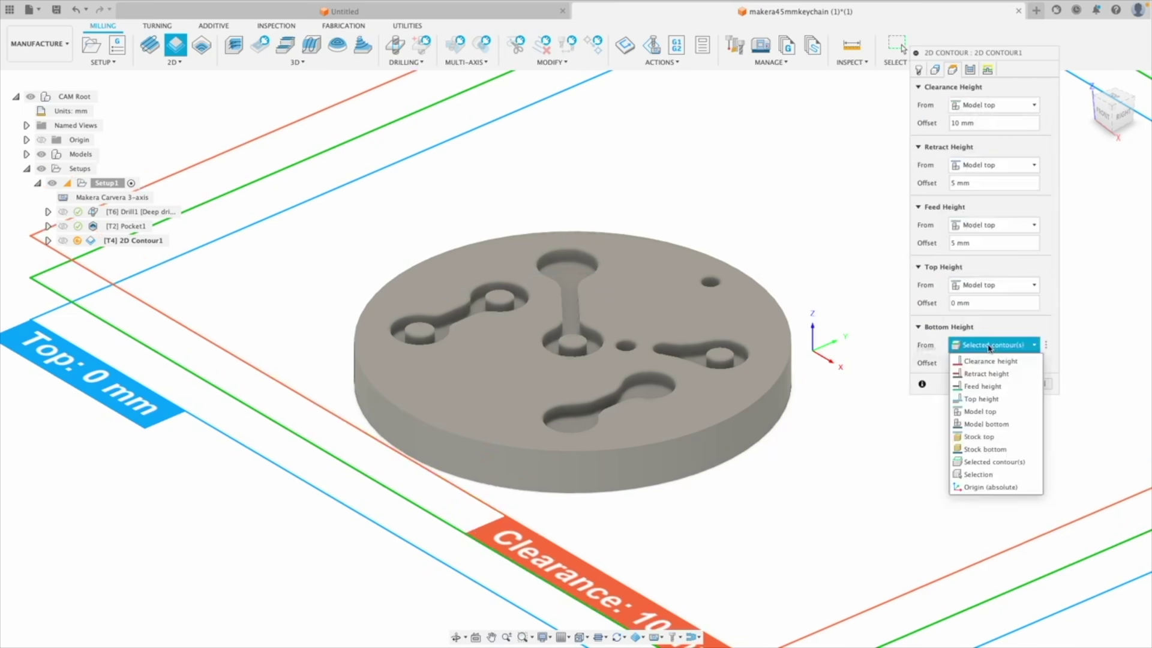
{"action": "left_click", "coordinate": [994, 423]}
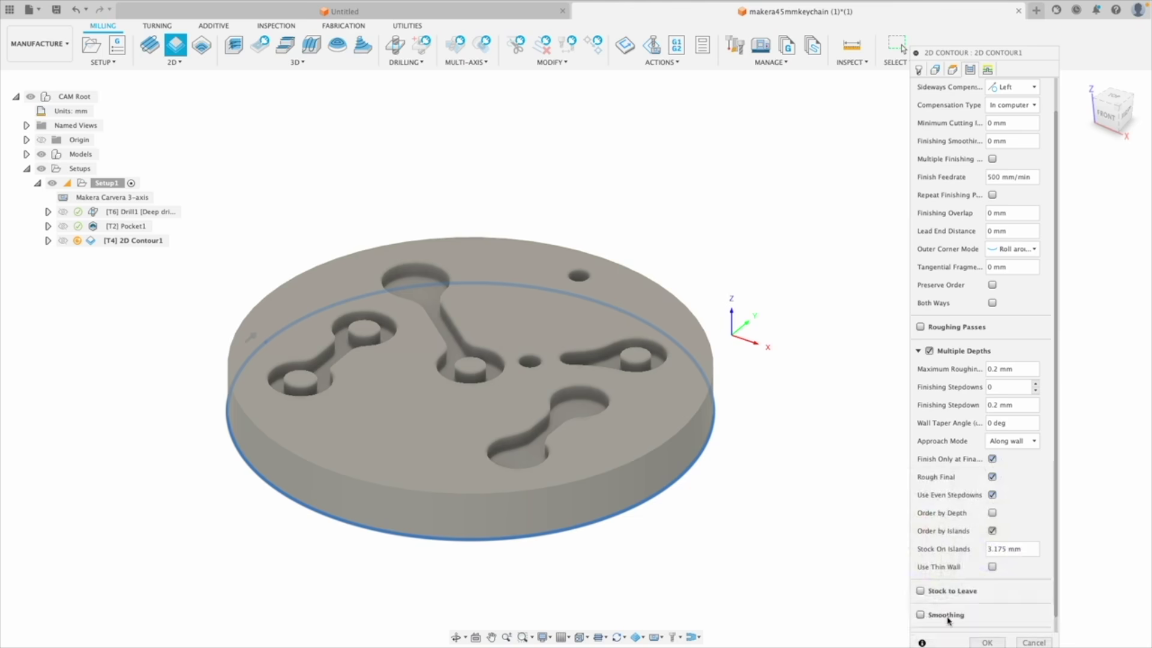
Step: Turn on Feed Optimization in the contour's passes settings
{"action": "scroll", "coordinate": [948, 619], "scroll_direction": "down", "scroll_amount": 1}
{"action": "left_click", "coordinate": [921, 623]}
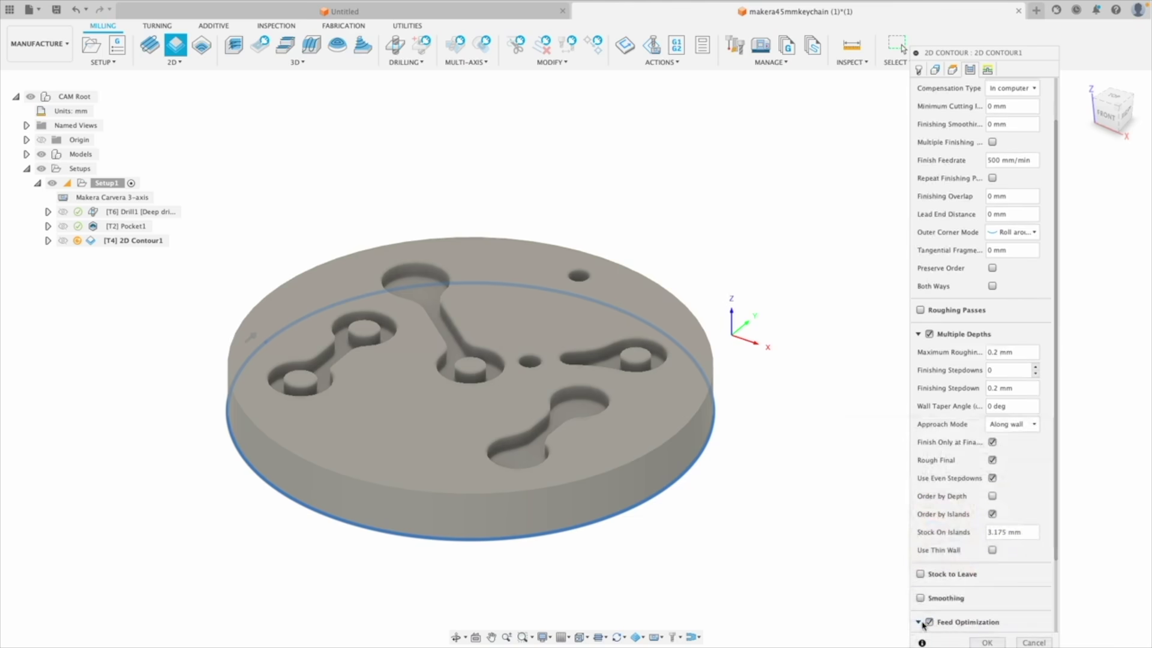
{"action": "scroll", "coordinate": [890, 548], "scroll_direction": "up", "scroll_amount": 1}
{"action": "scroll", "coordinate": [796, 482], "scroll_direction": "up", "scroll_amount": 1}
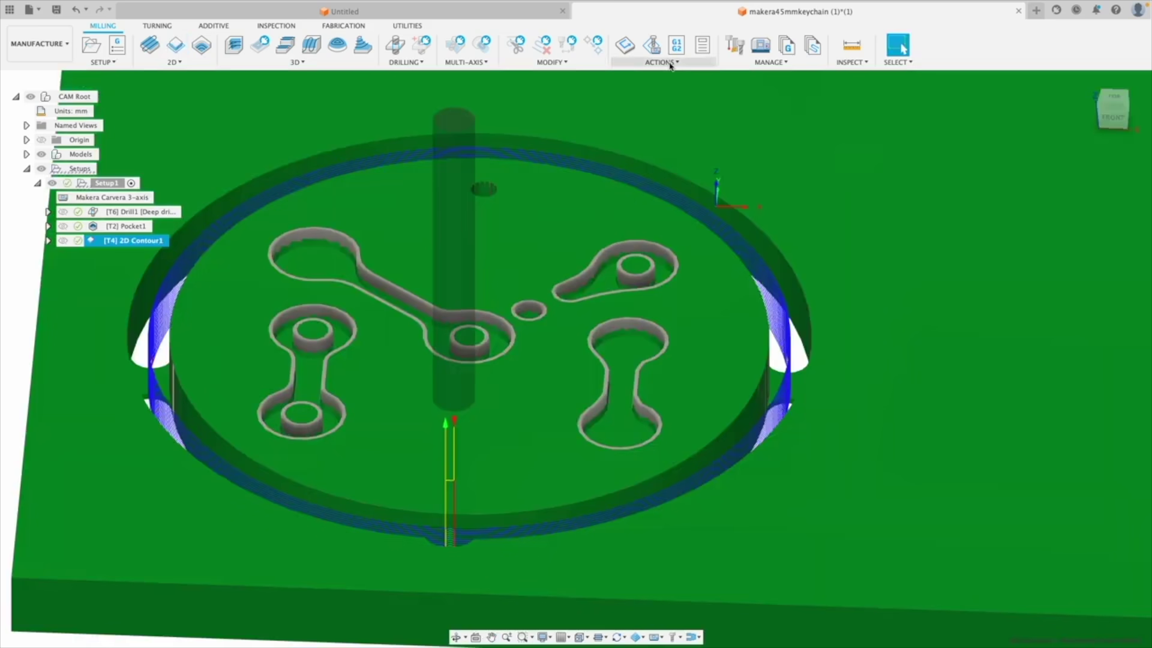
Step: Simulate the drill, pocket and contour toolpaths cutting the stock, then exit the simulation
{"action": "left_click", "coordinate": [700, 67]}
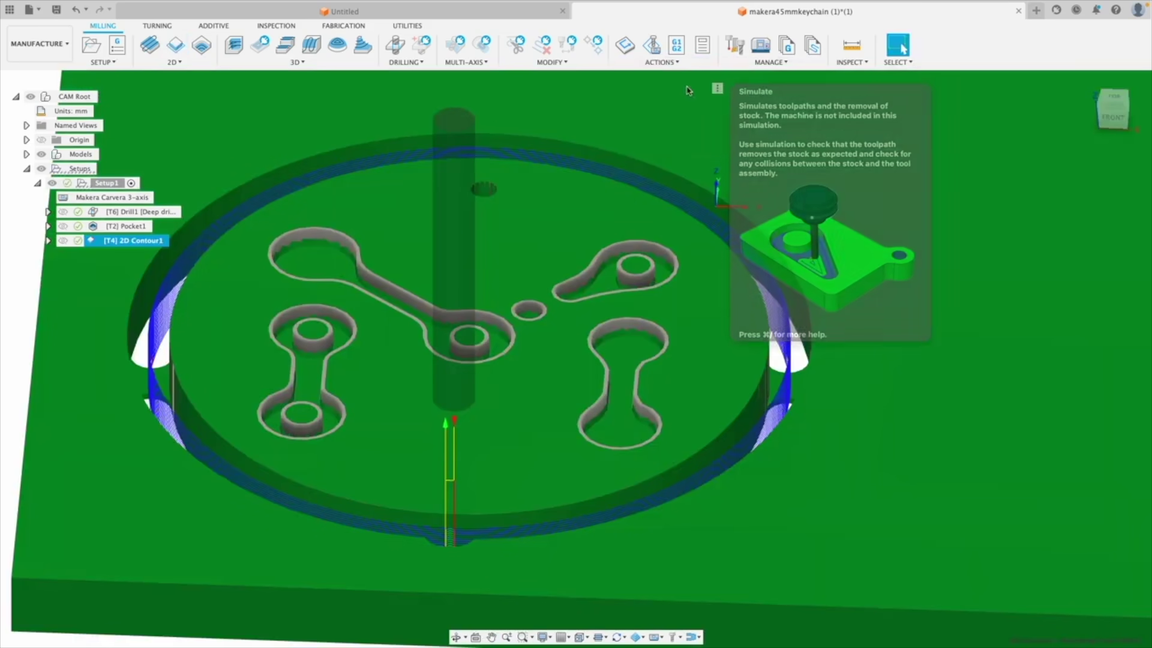
{"action": "left_click", "coordinate": [642, 92]}
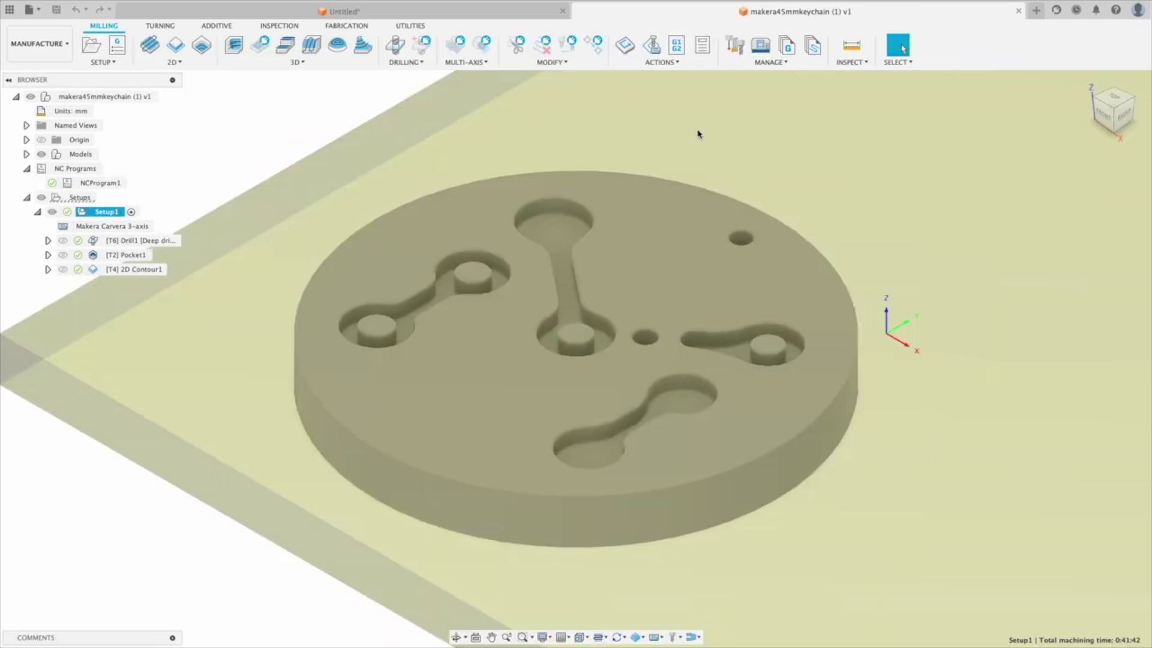
{"action": "left_click", "coordinate": [666, 77]}
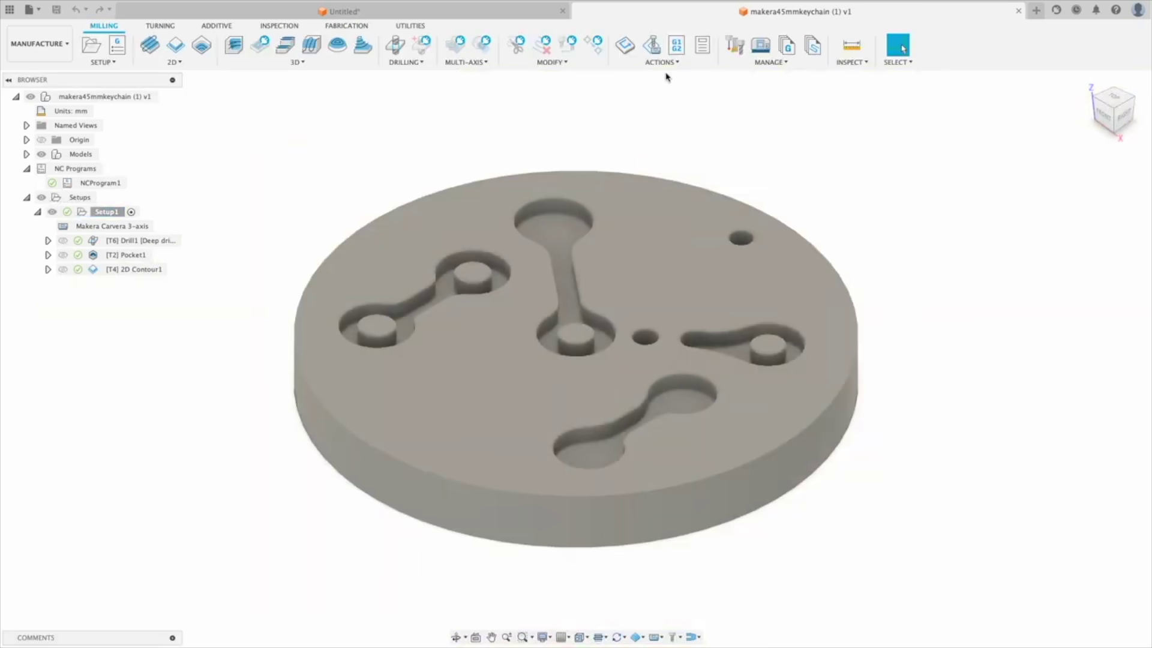
Step: Start a new NC program in millimeters with all three Setup1 operations included
{"action": "left_click", "coordinate": [678, 45]}
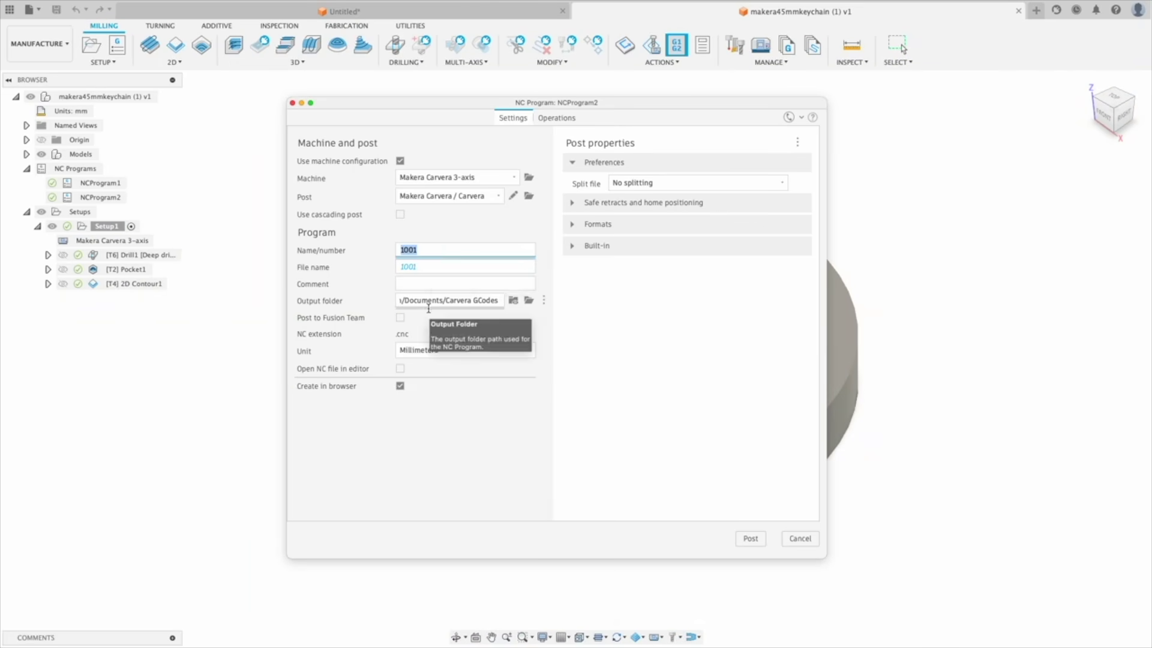
{"action": "left_click", "coordinate": [445, 350]}
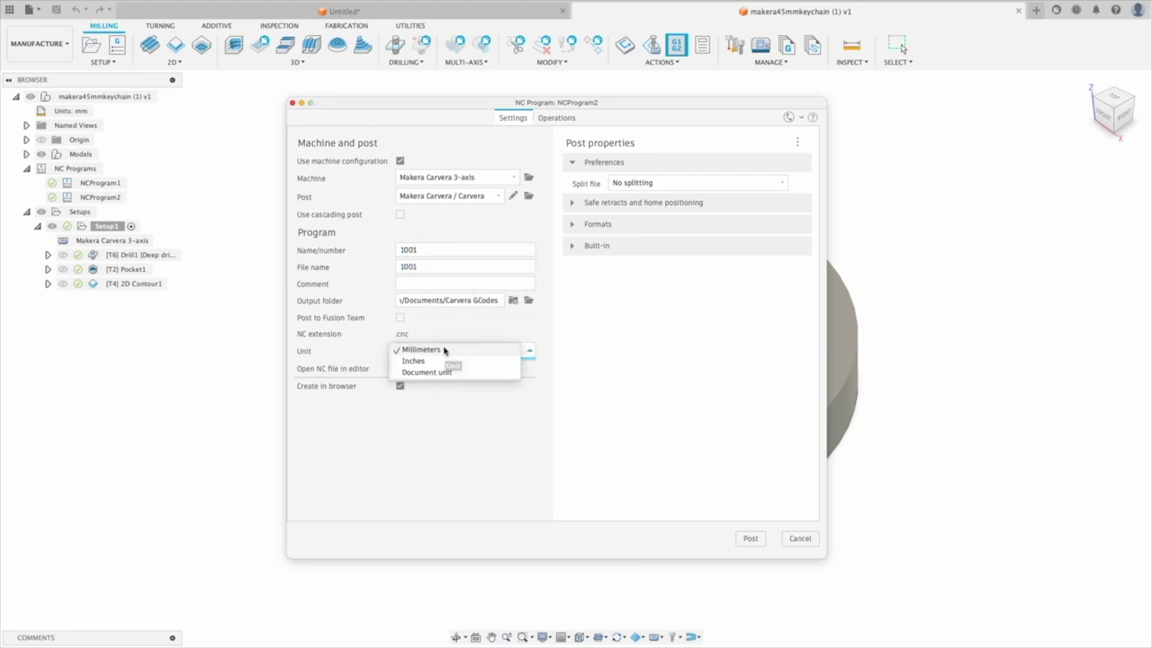
{"action": "left_click", "coordinate": [553, 118]}
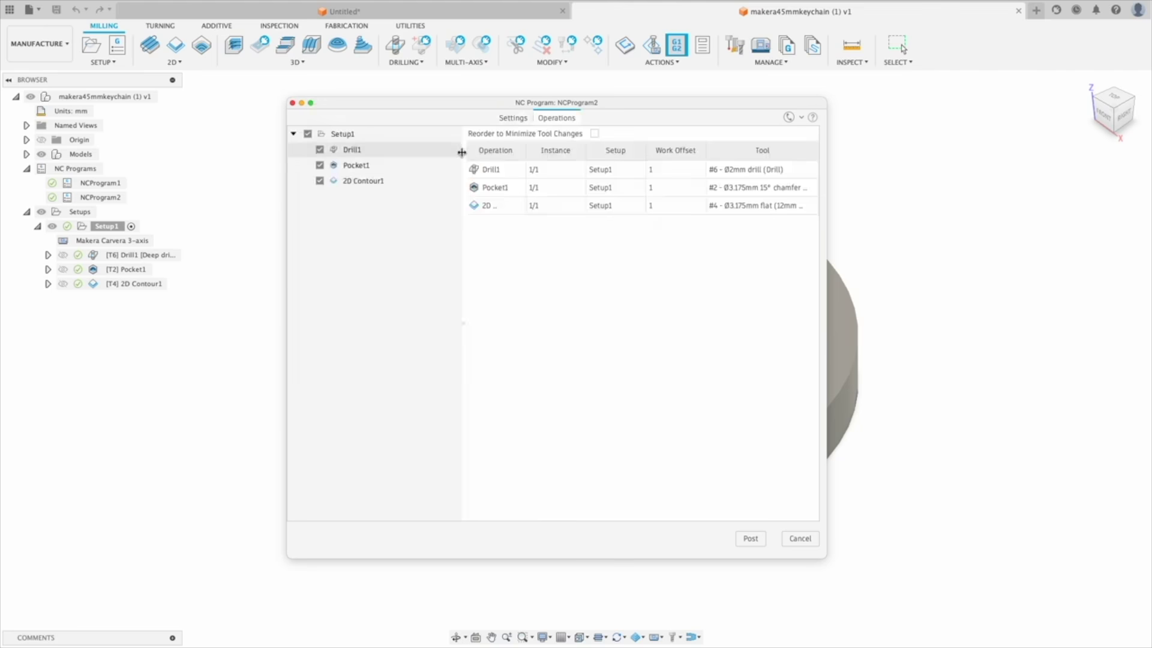
{"action": "left_click", "coordinate": [308, 133]}
{"action": "left_click", "coordinate": [308, 134]}
{"action": "left_click", "coordinate": [319, 164]}
{"action": "left_click", "coordinate": [320, 165]}
{"action": "left_click", "coordinate": [320, 150]}
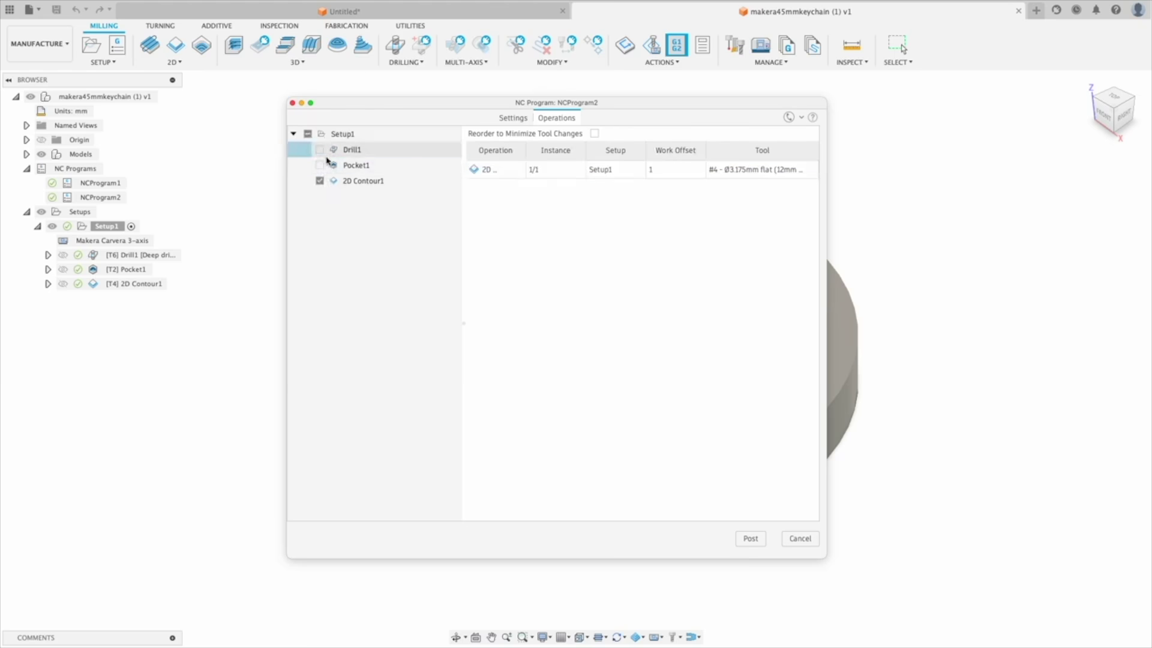
{"action": "left_click", "coordinate": [297, 149]}
{"action": "left_click", "coordinate": [308, 134]}
{"action": "left_click", "coordinate": [510, 118]}
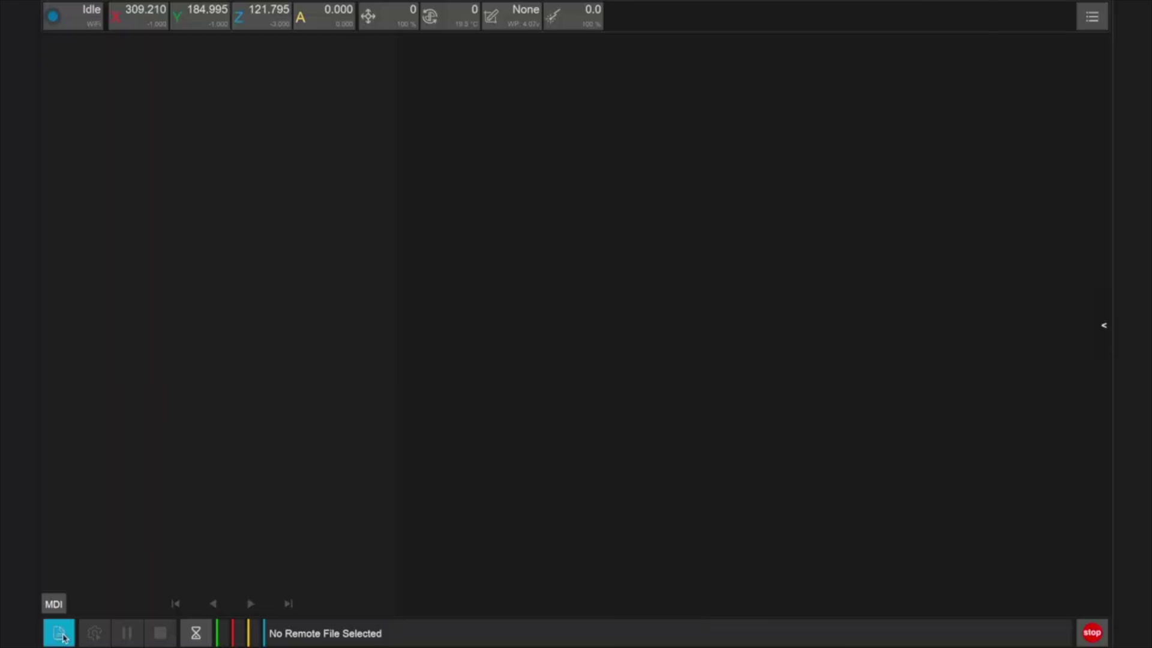
Step: Upload keychaindemo.cnc from the local Carvera GCodes folder and load it as the job
{"action": "left_click", "coordinate": [65, 635]}
{"action": "left_click", "coordinate": [180, 82]}
{"action": "left_click", "coordinate": [294, 82]}
{"action": "left_click", "coordinate": [294, 189]}
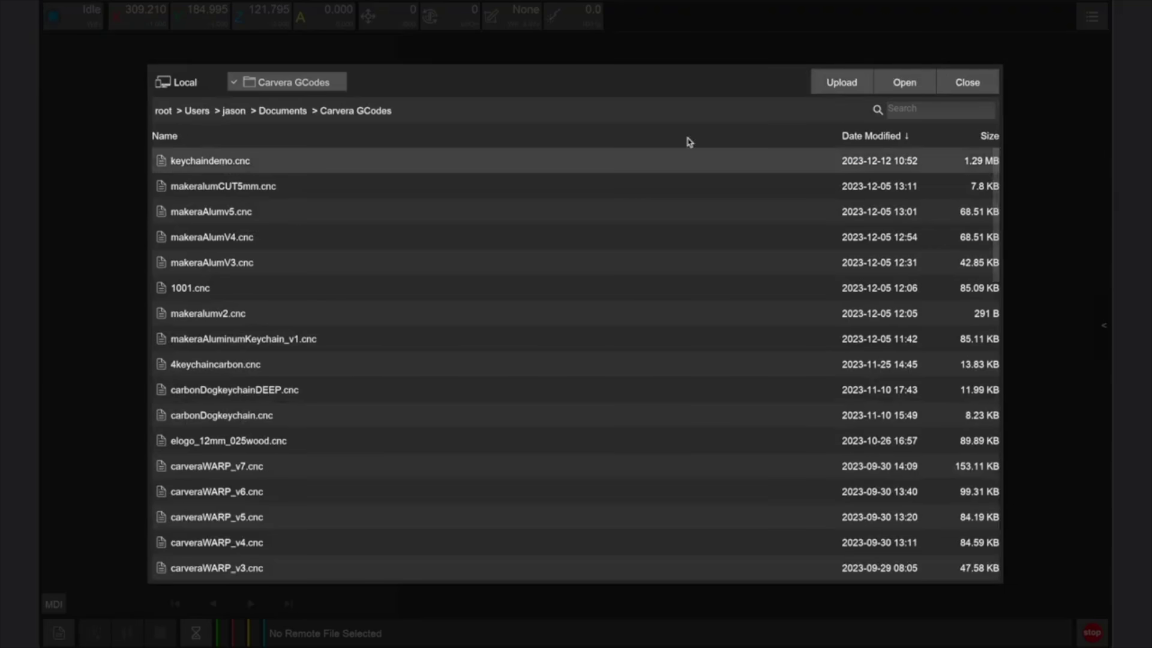
{"action": "double_click", "coordinate": [672, 160]}
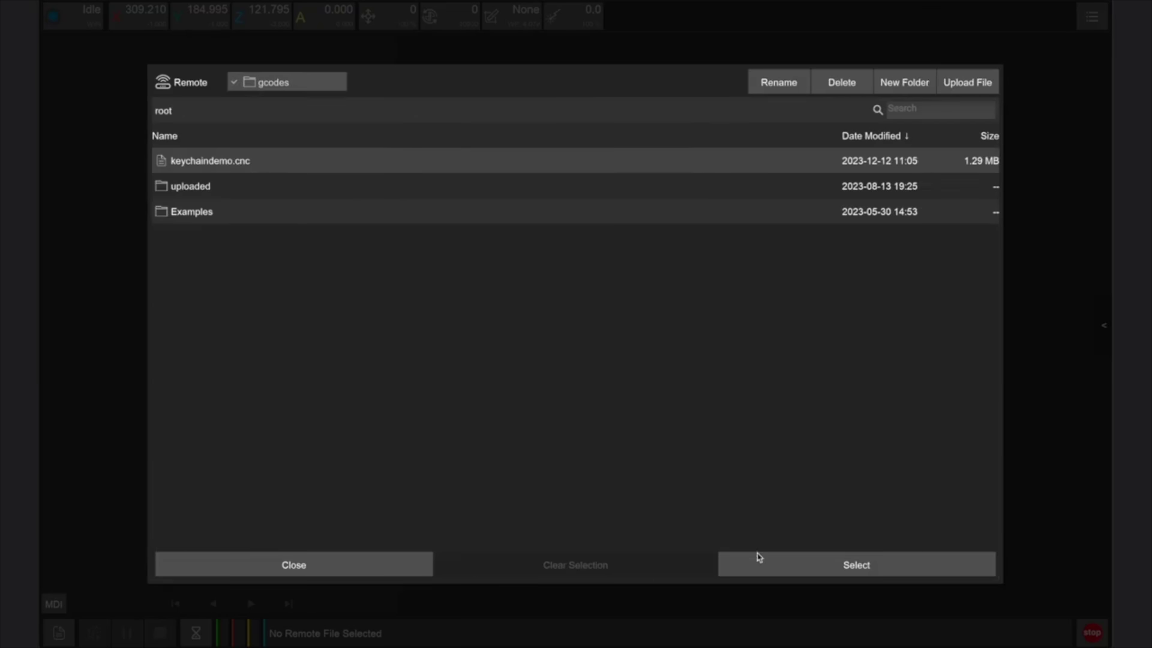
{"action": "left_click", "coordinate": [759, 558]}
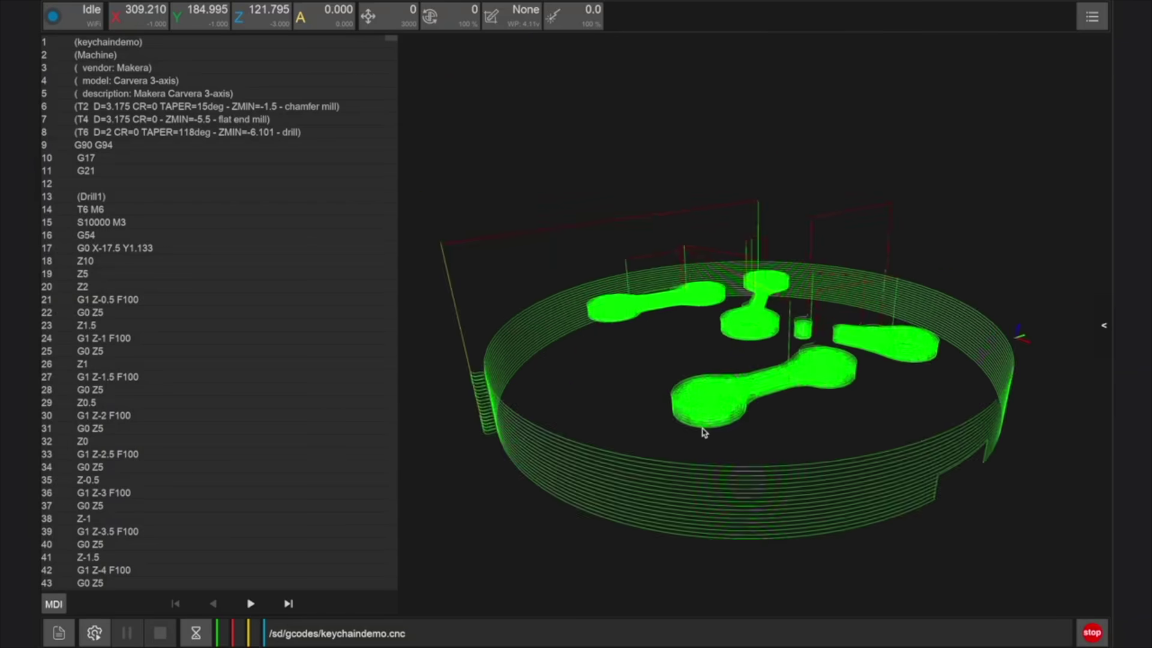
Step: Open the job's run configuration and leave the work origin unchanged
{"action": "left_click", "coordinate": [95, 632]}
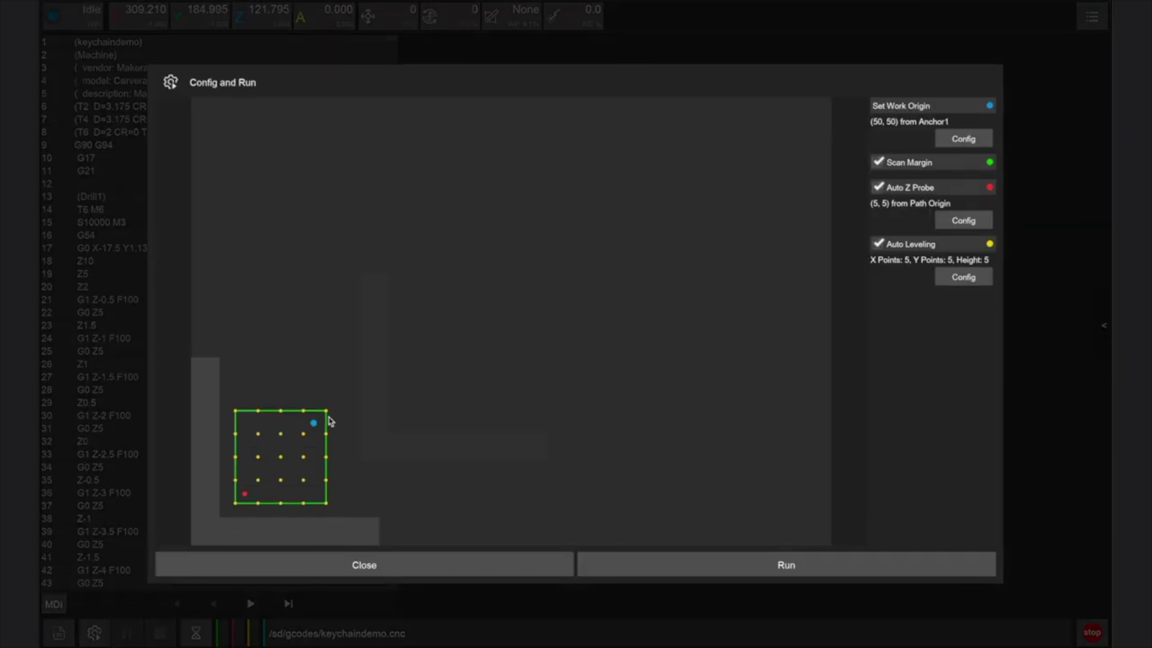
{"action": "left_click", "coordinate": [953, 141]}
{"action": "left_click", "coordinate": [658, 443]}
Step: Set auto leveling to 3 X and 3 Y points with clearance height 2, then run the job
{"action": "left_click", "coordinate": [955, 281]}
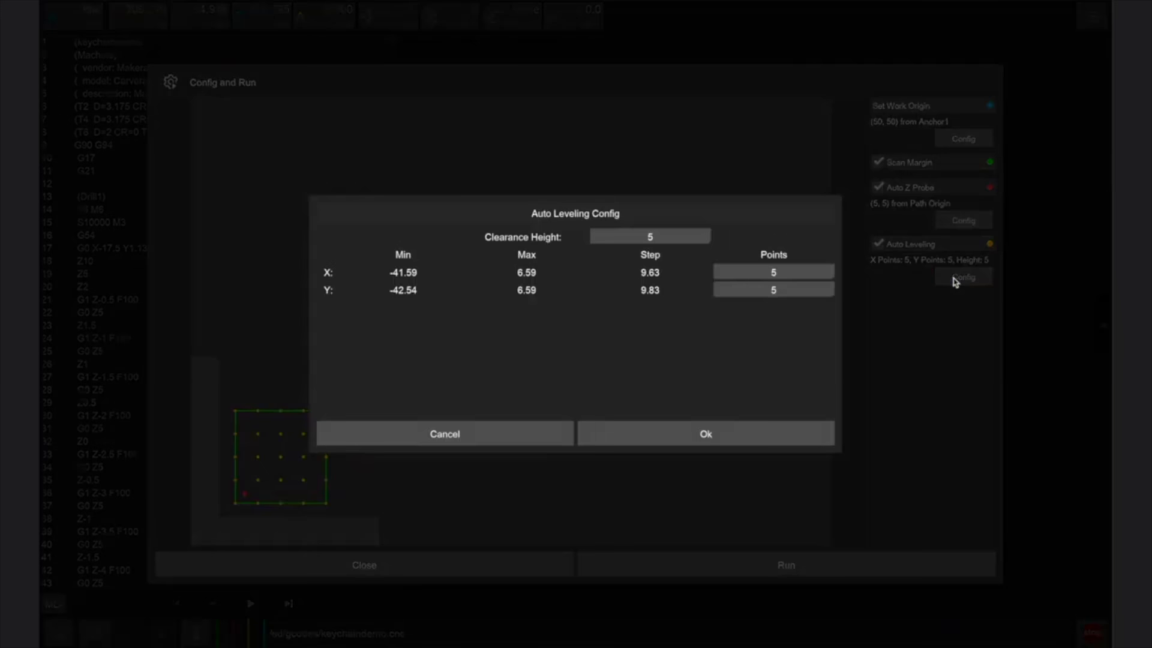
{"action": "left_click", "coordinate": [651, 238]}
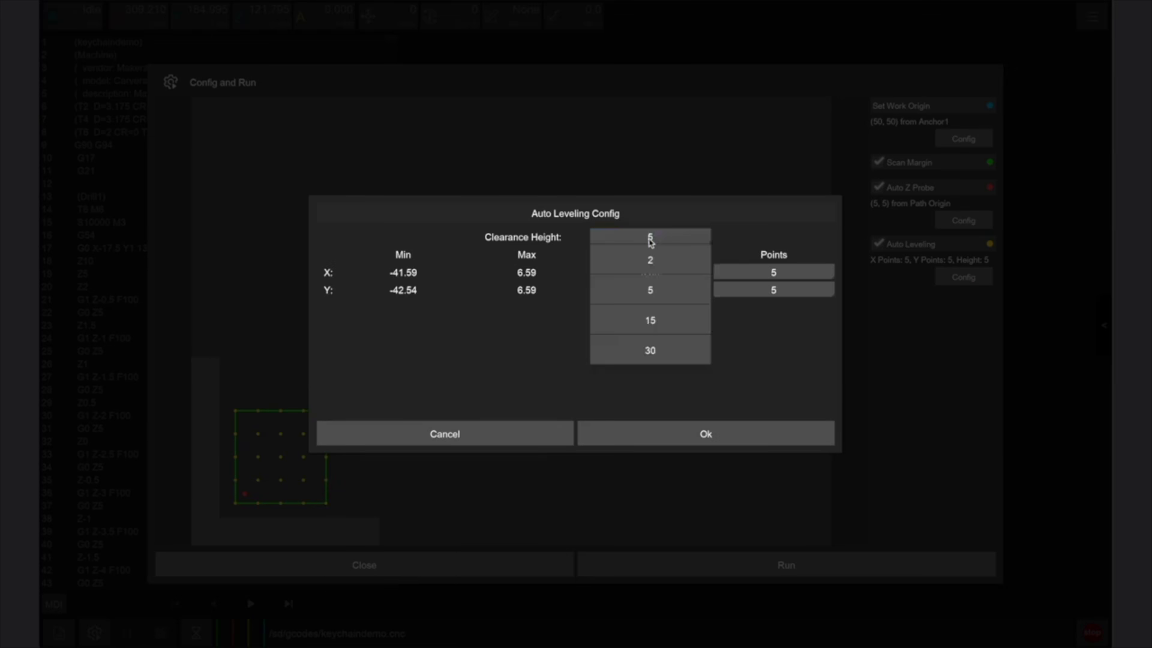
{"action": "left_click", "coordinate": [653, 263]}
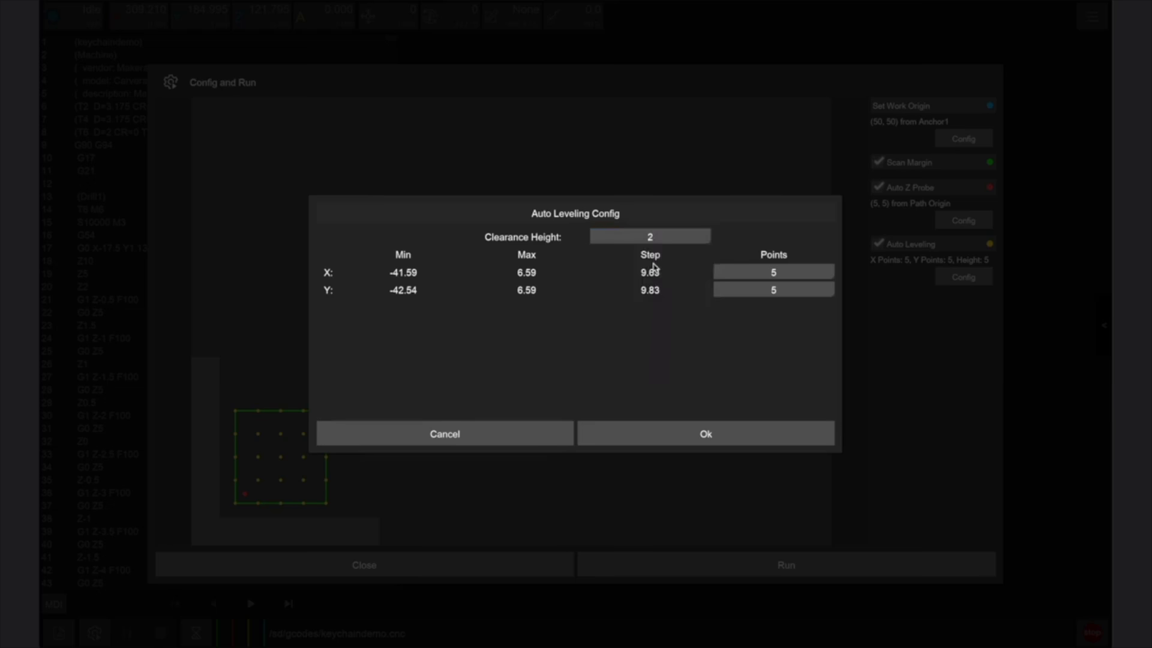
{"action": "left_click", "coordinate": [794, 275]}
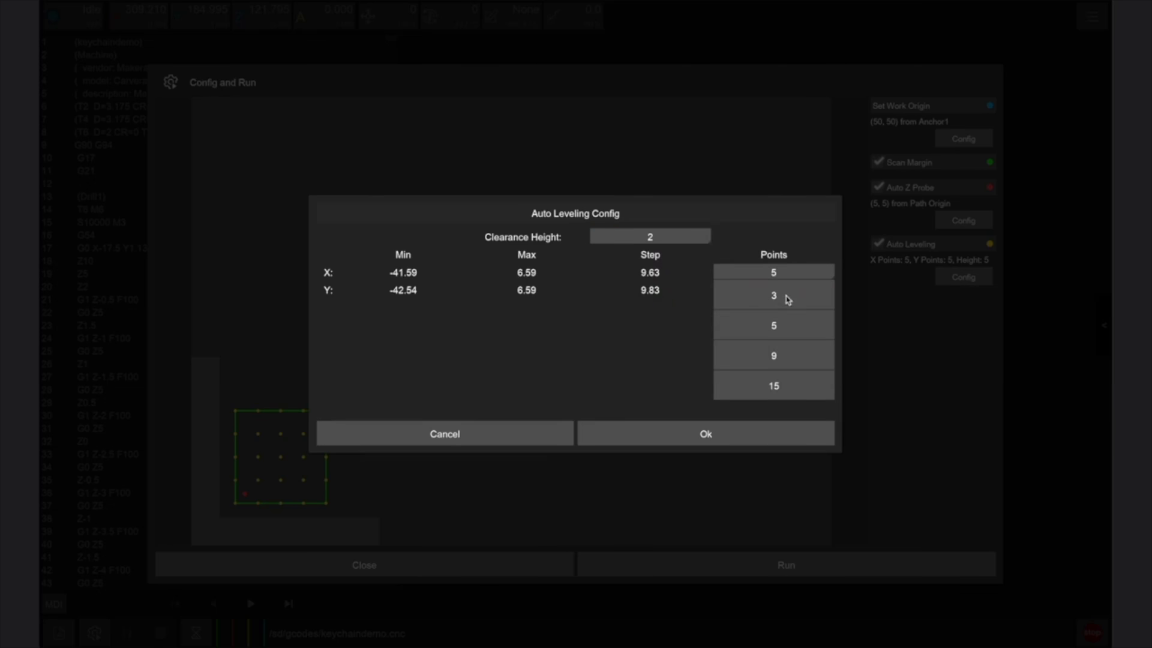
{"action": "left_click", "coordinate": [787, 298]}
{"action": "left_click", "coordinate": [777, 294]}
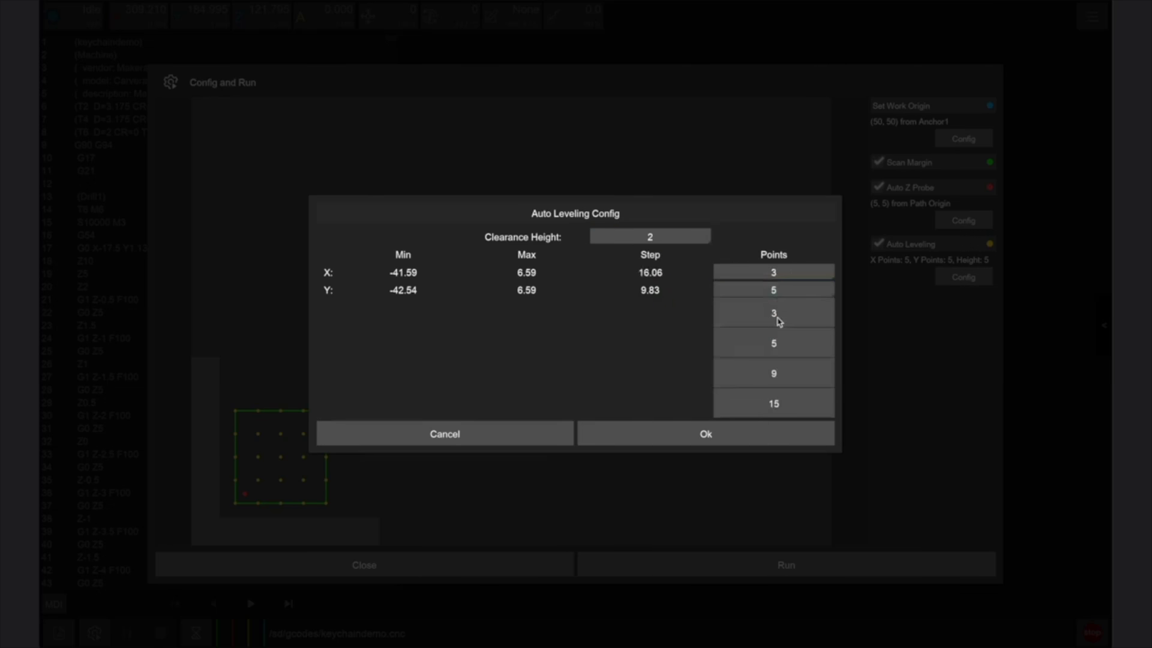
{"action": "left_click", "coordinate": [778, 315]}
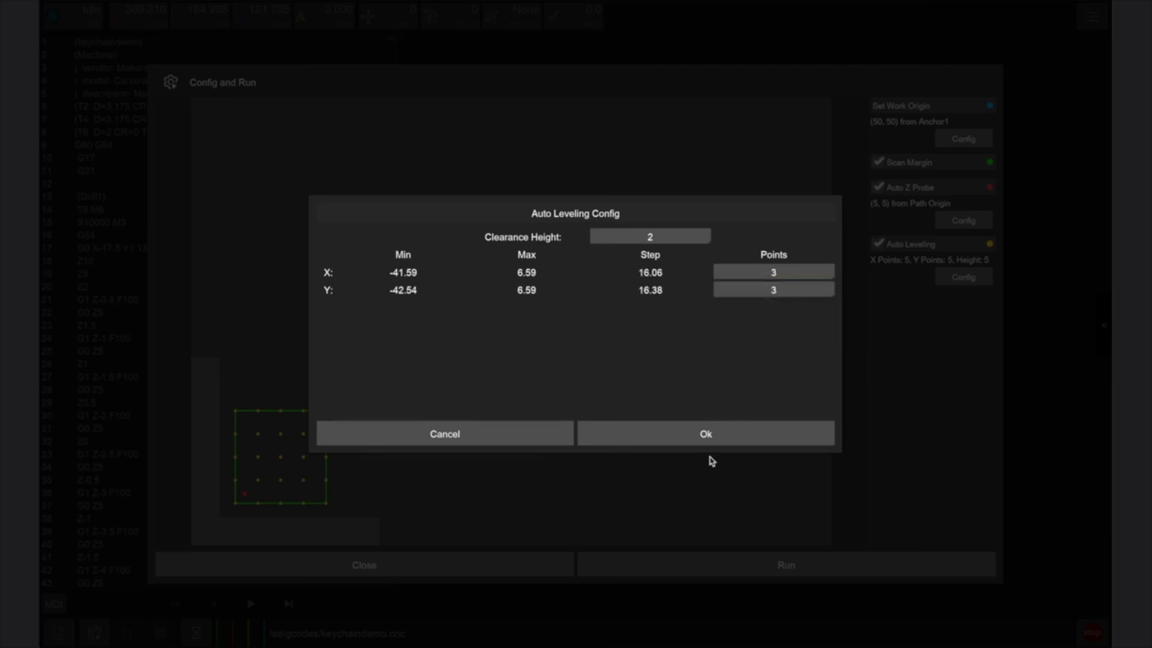
{"action": "left_click", "coordinate": [706, 435]}
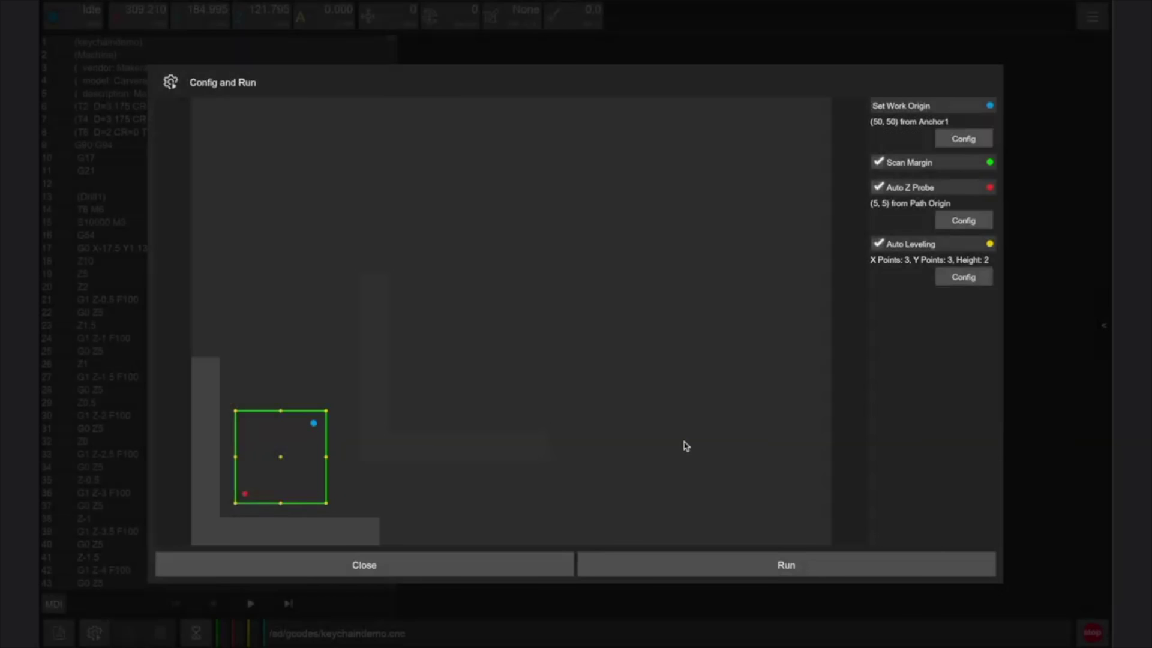
{"action": "left_click", "coordinate": [675, 564]}
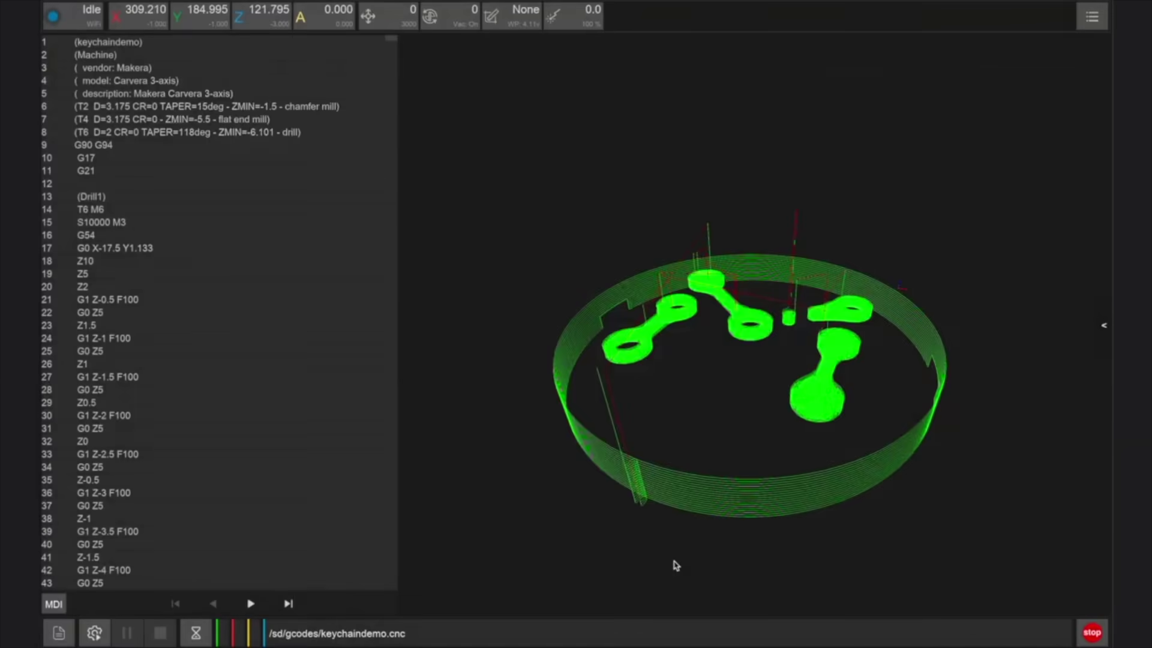